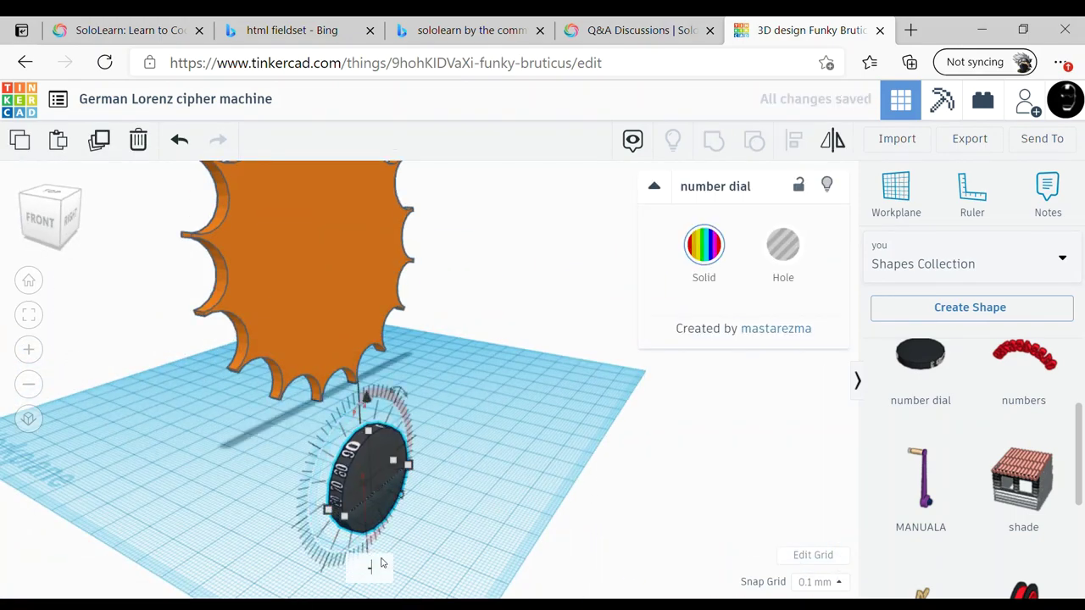
Duplicate the orange gear beside the number dial
left_click(347, 284, "shift")
right_click_drag(305, 445, 195, 479)
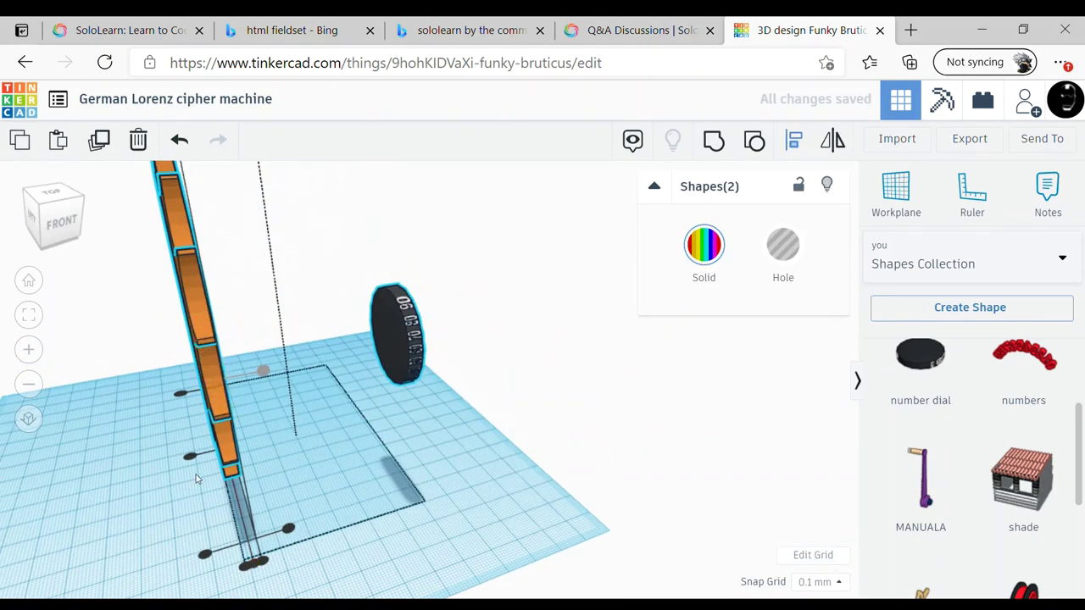
right_click_drag(295, 421, 552, 492)
left_click(309, 496)
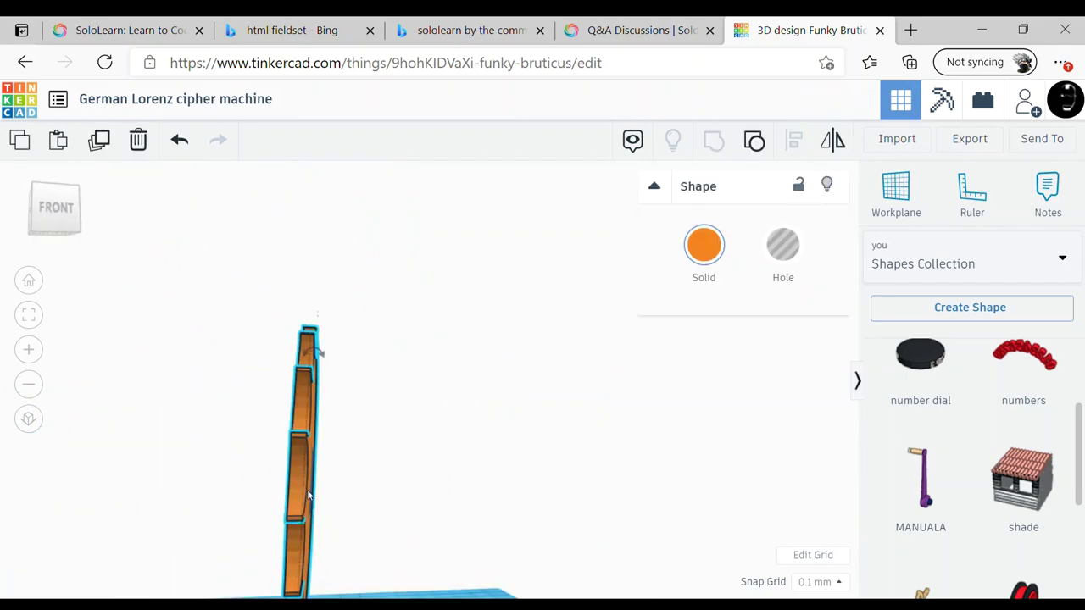
scroll(449, 390, "down", 2)
left_click(358, 364)
mouse_move(359, 365)
right_mouse_down()
mouse_move(424, 387)
mouse_move(412, 452)
right_mouse_up()
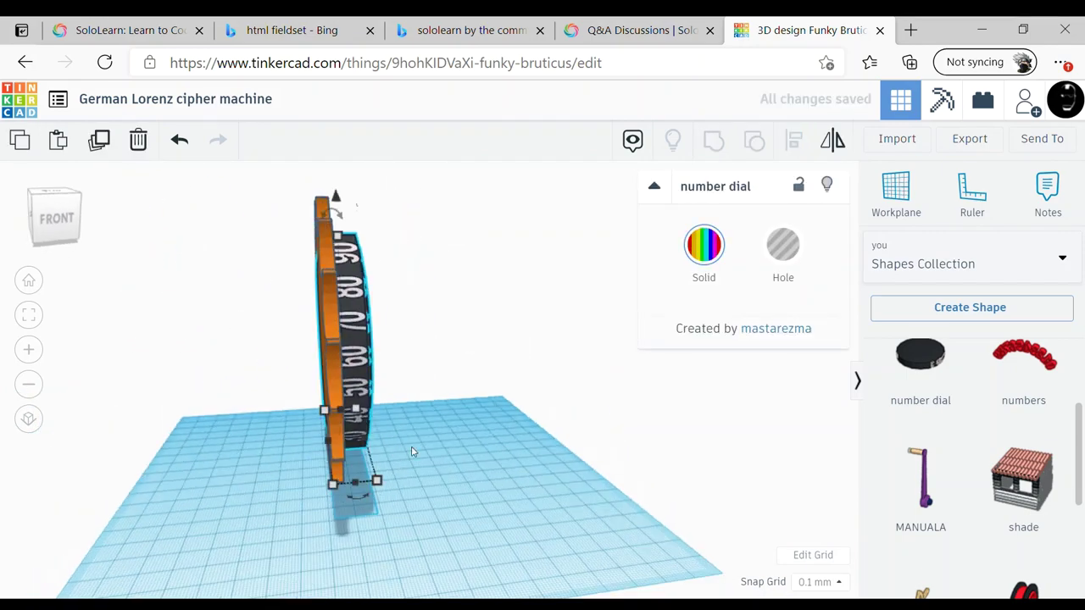
mouse_move(367, 379)
right_mouse_down()
mouse_move(446, 395)
mouse_move(605, 393)
mouse_move(466, 401)
right_mouse_up()
left_click(445, 395)
key("ctrl+d")
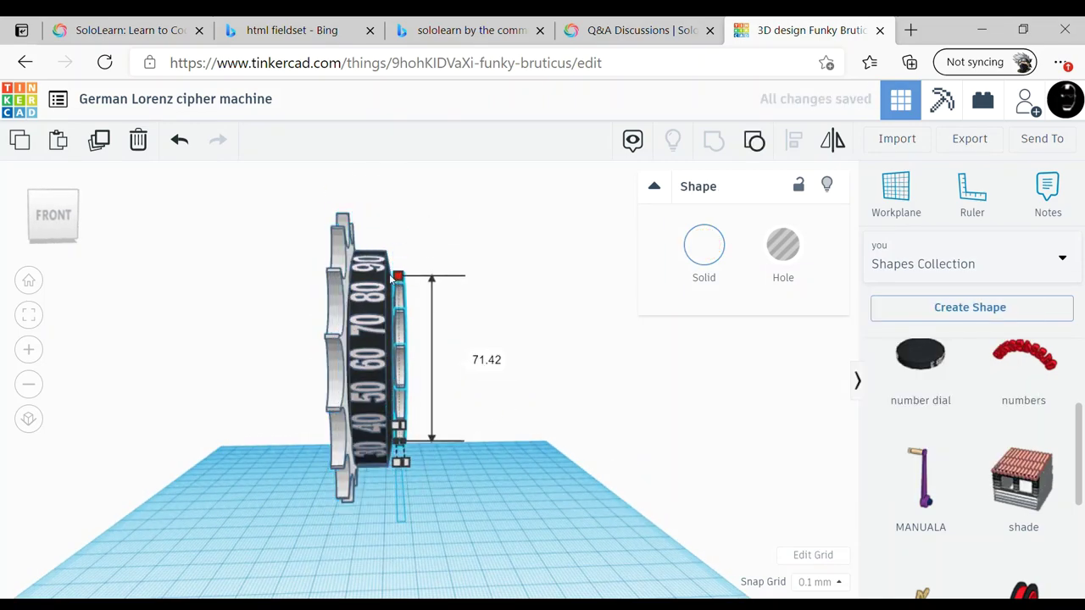
Combine the nine thin ring pieces into one toothed gear and rotate it about its axis
right_click_drag(397, 275, 526, 284)
key("ctrl+a")
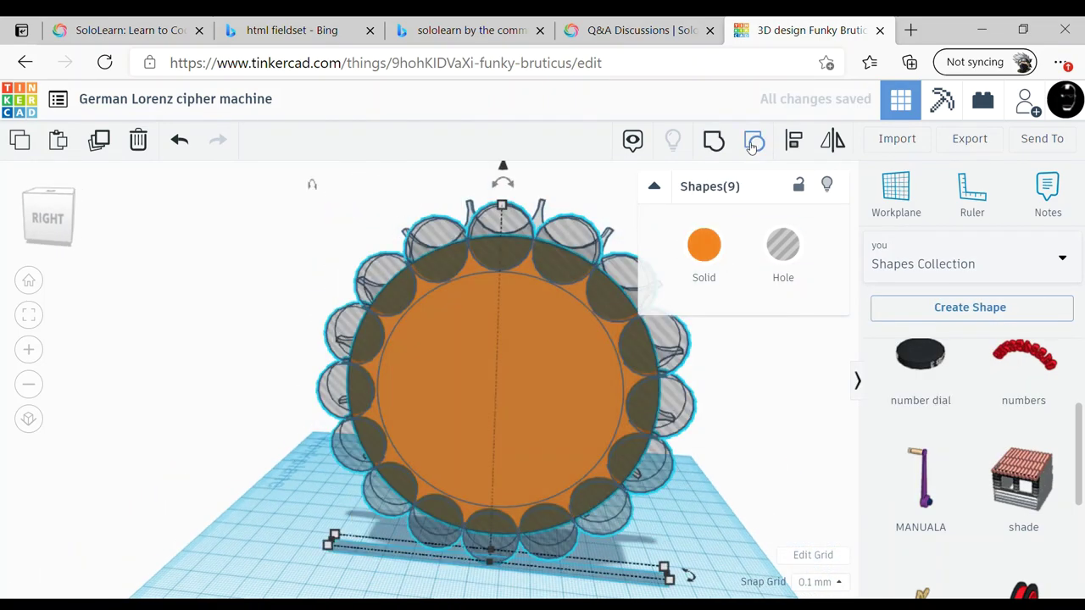
left_click(754, 140)
left_click_drag(503, 182, 473, 169)
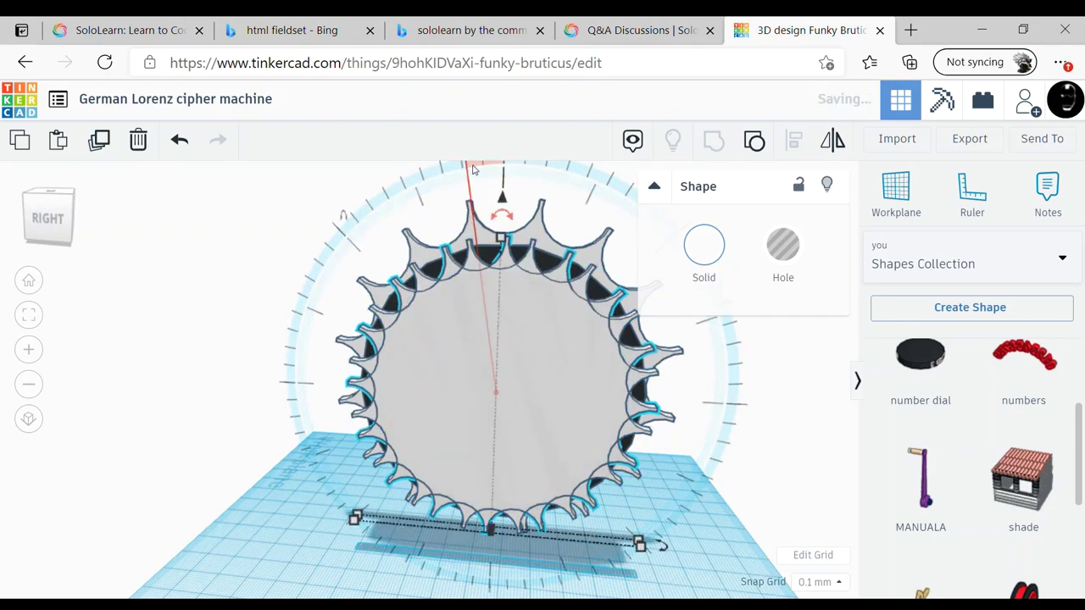
Copy and paste the dial, gears and thin ring, then mirror the copy left to right
right_click_drag(254, 359, 392, 360)
left_click(392, 360)
left_click(452, 367)
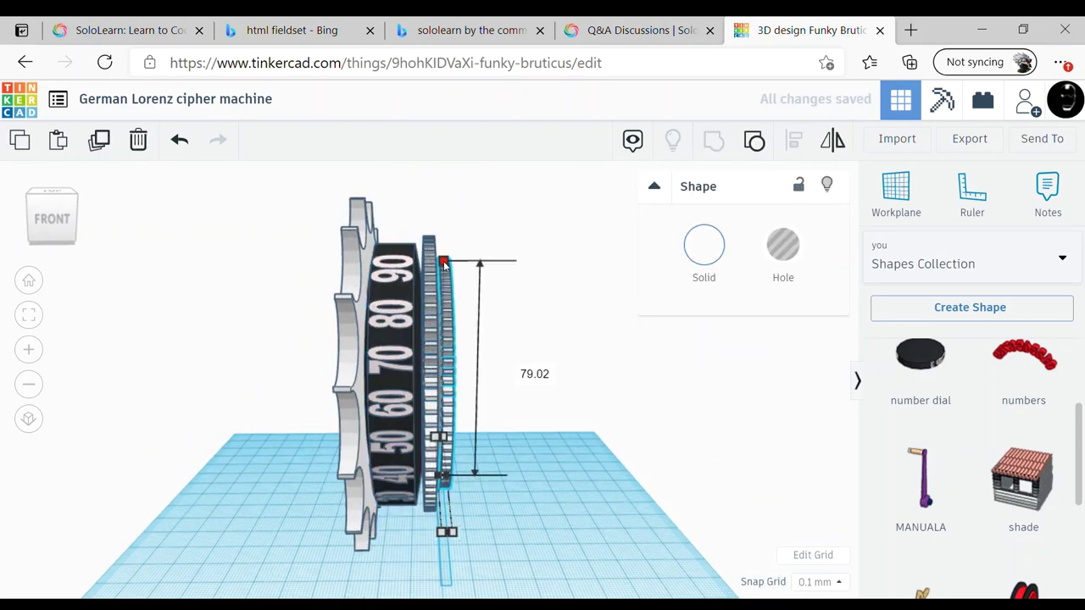
left_click_drag(514, 213, 300, 545)
key("ctrl+c")
key("ctrl+v")
key("m")
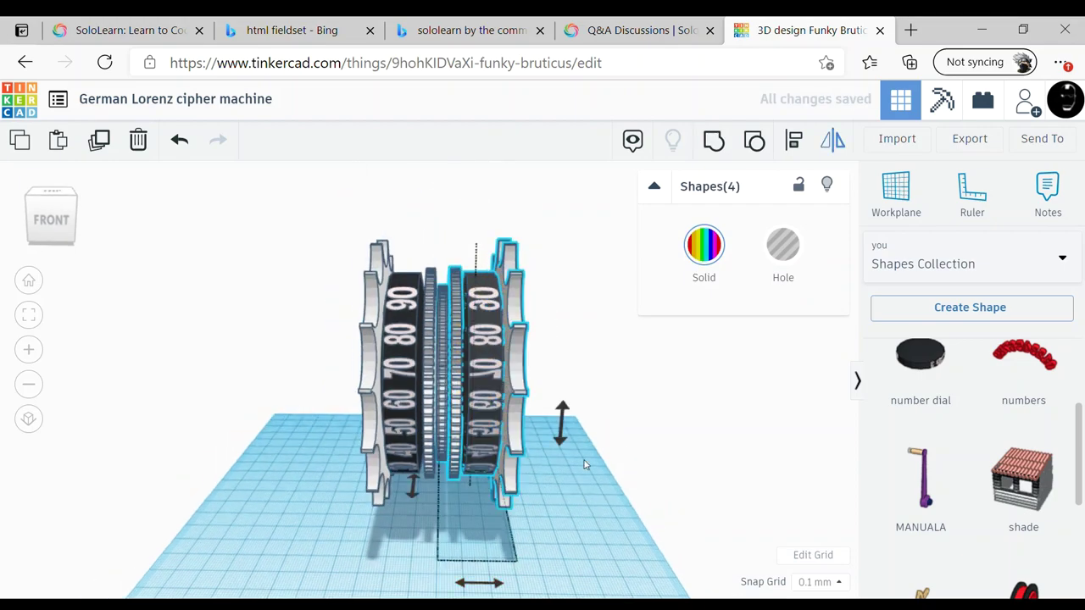
left_click(477, 581)
left_click(462, 397)
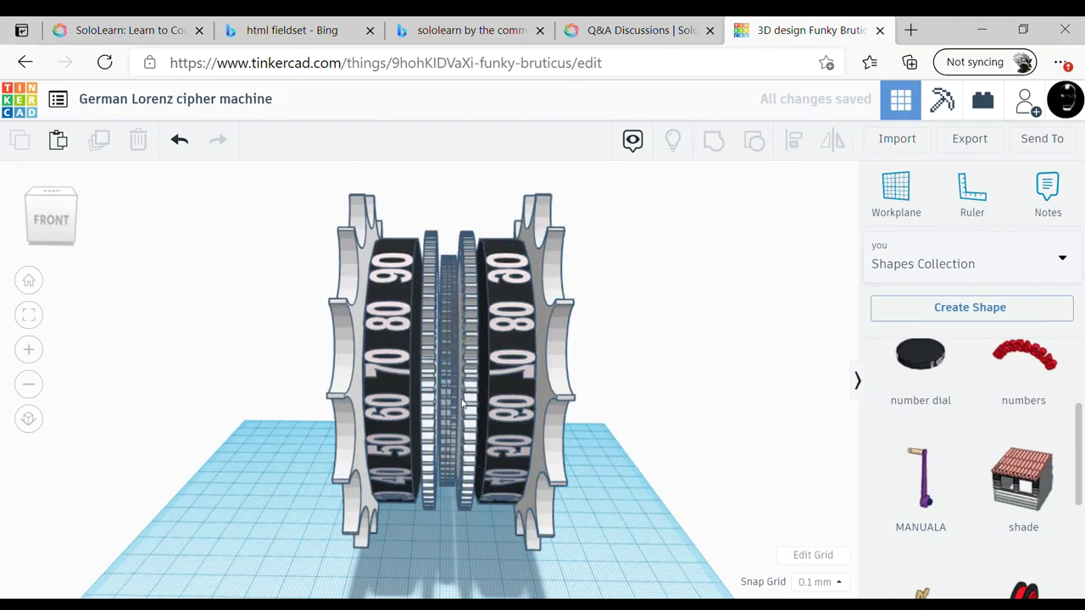
Select the thin gear parts and group them into a single disc
left_click(703, 245)
left_click(704, 423)
scroll(704, 423, "down", 2)
right_click_drag(704, 424, 624, 424)
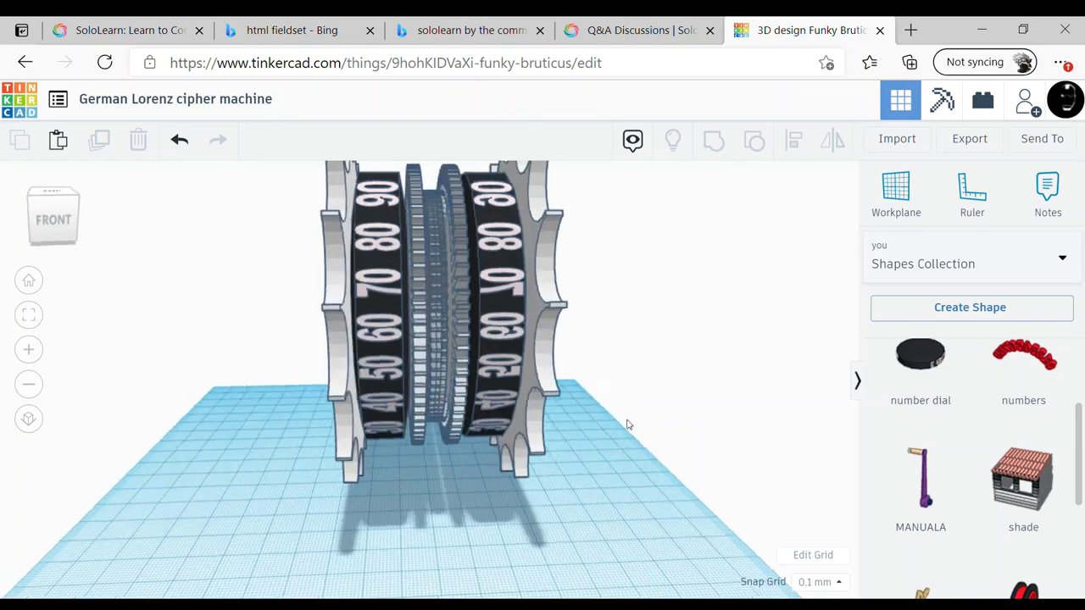
left_click(431, 460)
left_click(434, 457, "shift")
scroll(437, 456, "up", 2)
scroll(437, 455, "down", 2)
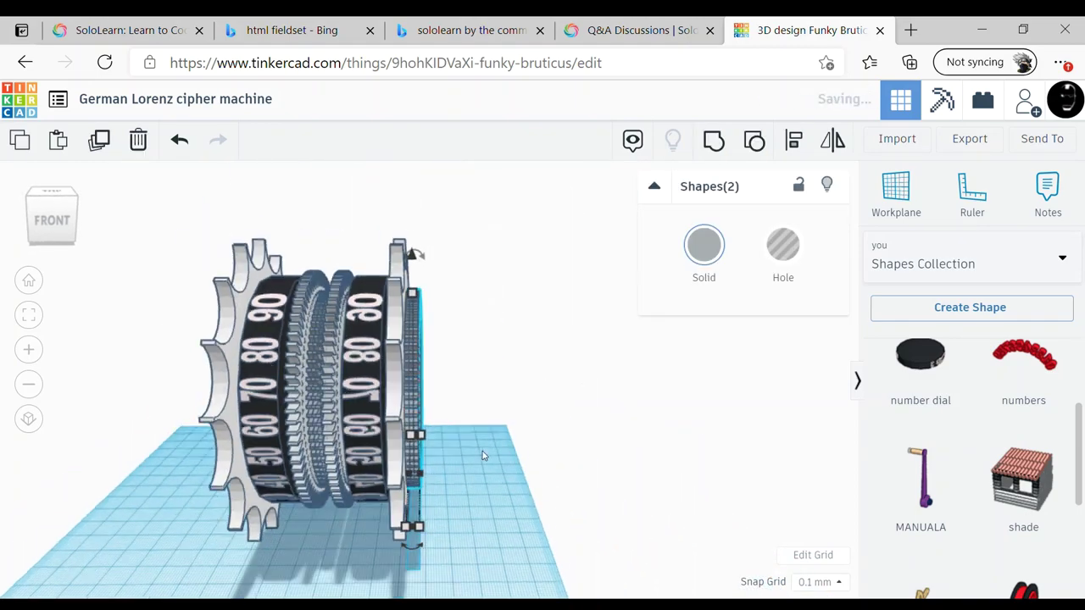
left_click(458, 450)
mouse_move(458, 450)
right_mouse_down()
mouse_move(756, 387)
mouse_move(469, 356)
mouse_move(517, 300)
right_mouse_up()
left_click(469, 356)
left_click(469, 356, "shift")
key("Escape")
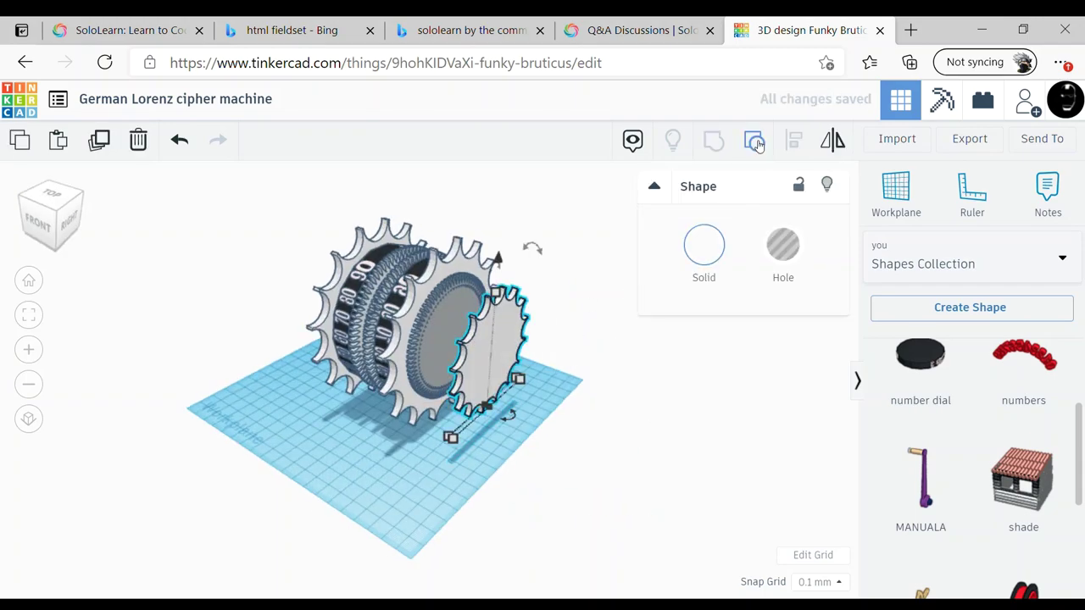
left_click(755, 143)
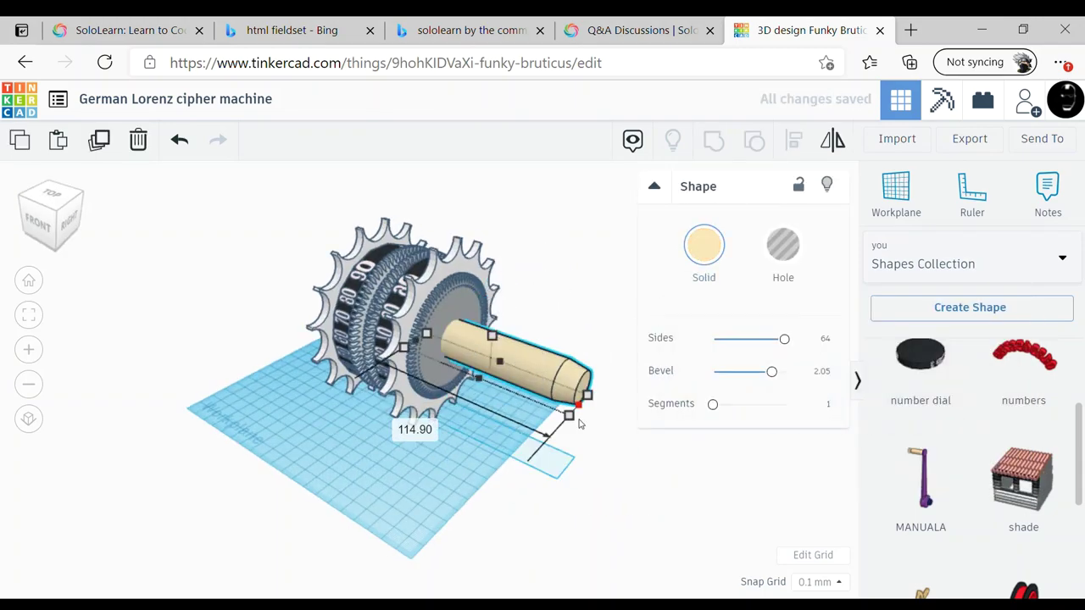
Select all 55 shapes and fit the full rotor bank in view
right_click_drag(580, 424, 441, 453)
scroll(441, 453, "down", 2)
key("ctrl+a")
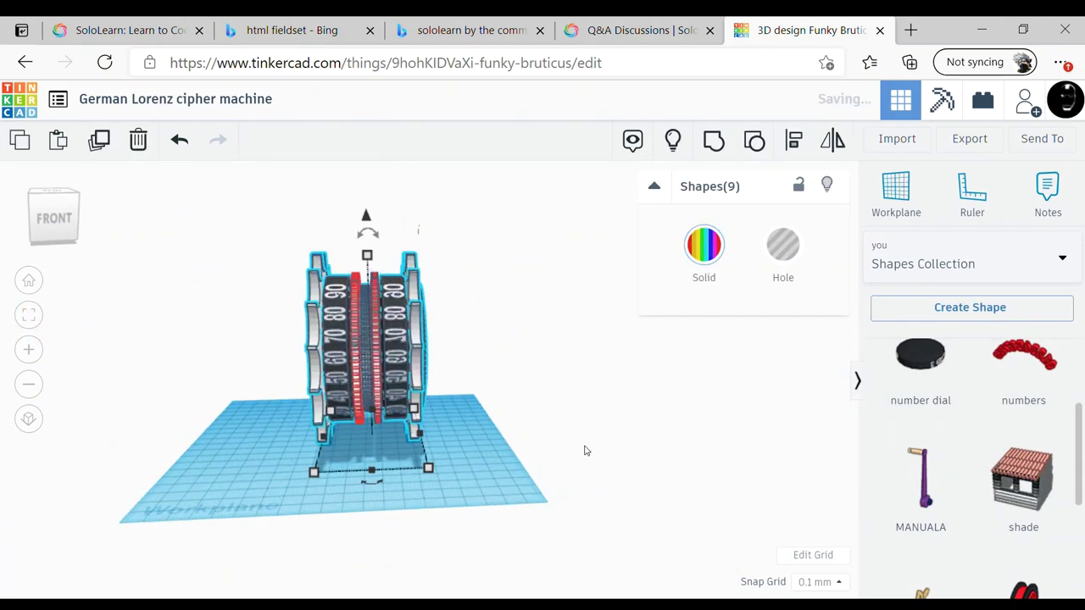
left_click(53, 216)
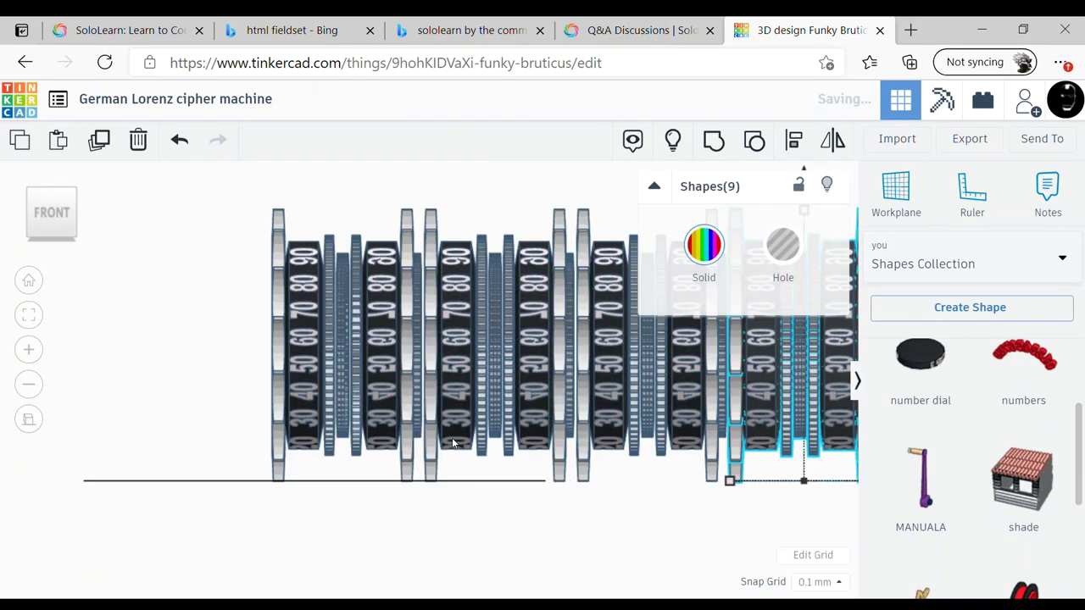
scroll(453, 442, "down", 3)
right_click_drag(568, 475, 565, 473)
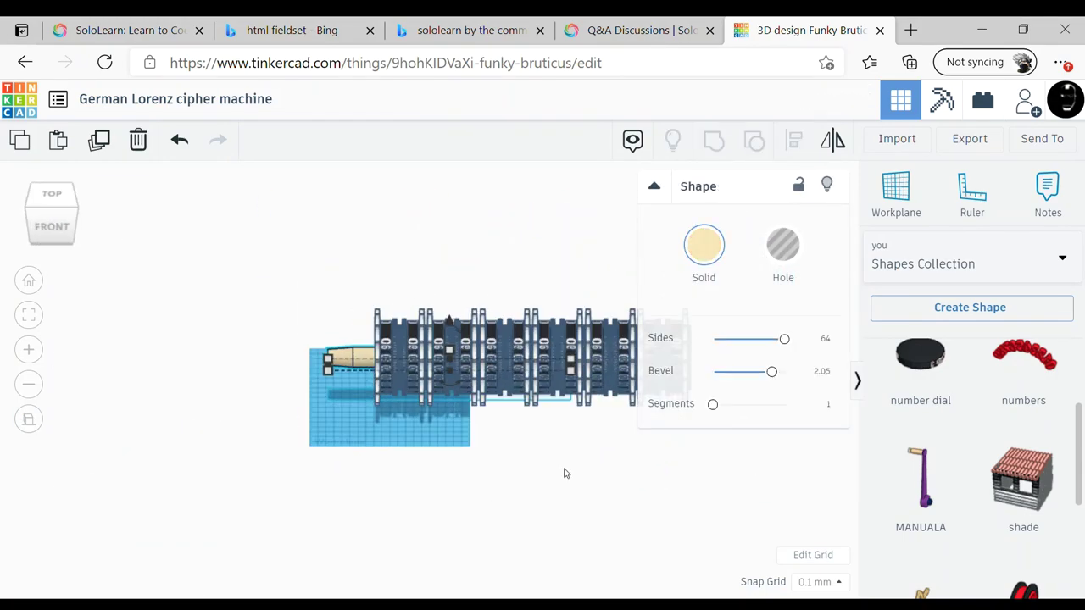
key("Escape")
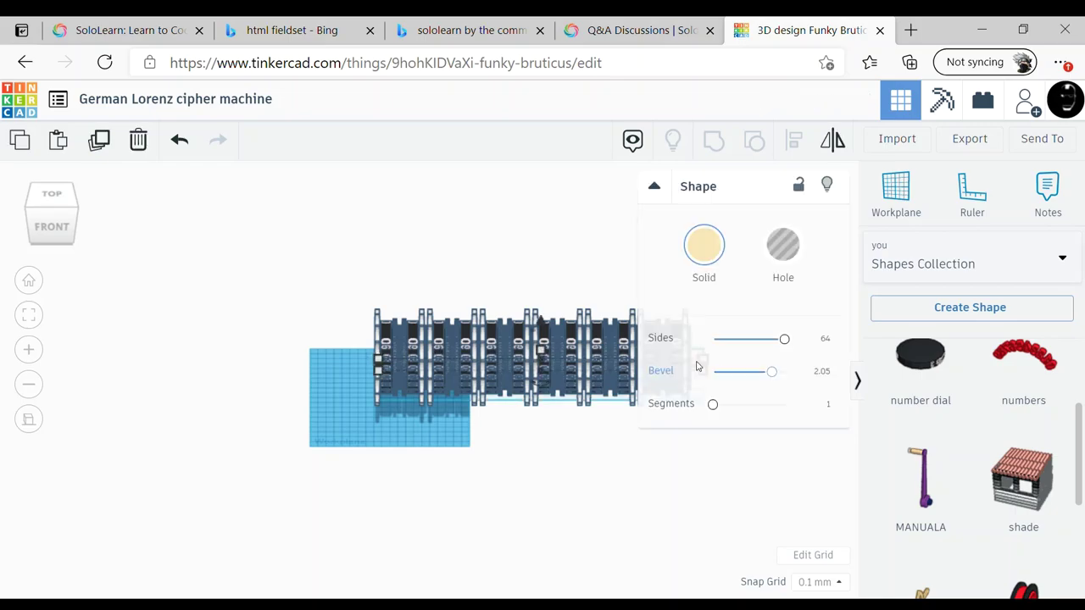
left_click(720, 371)
left_click(634, 444)
key("ctrl+a")
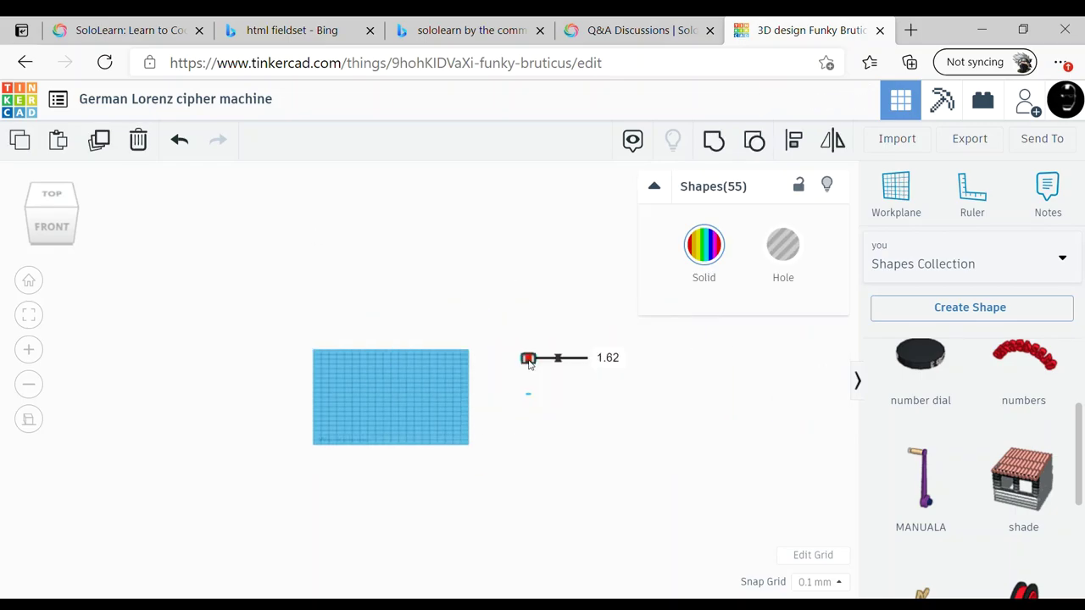
key("f")
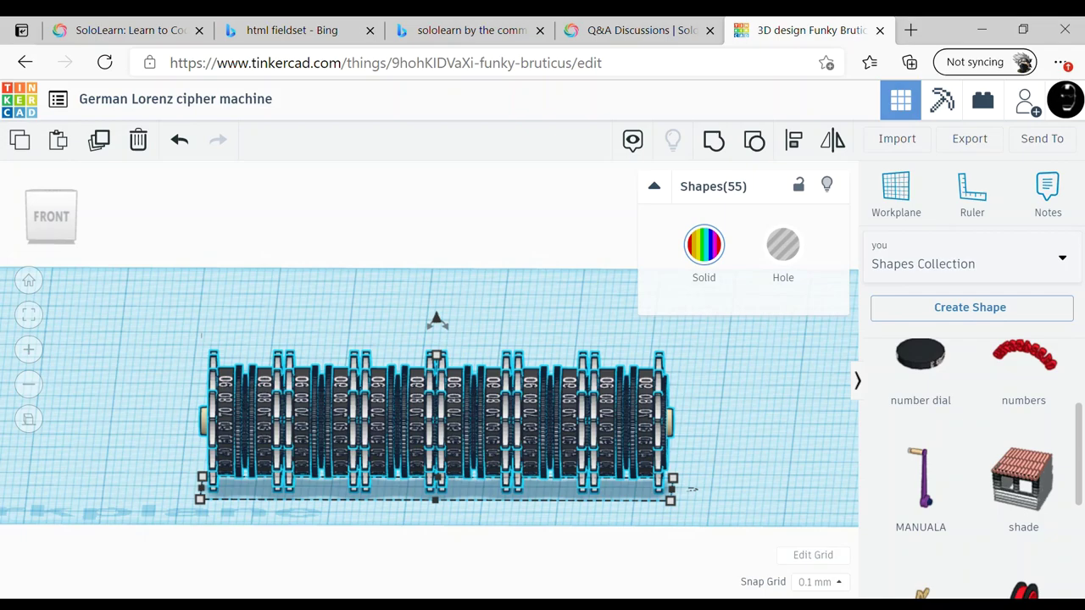
right_click_drag(767, 432, 727, 487)
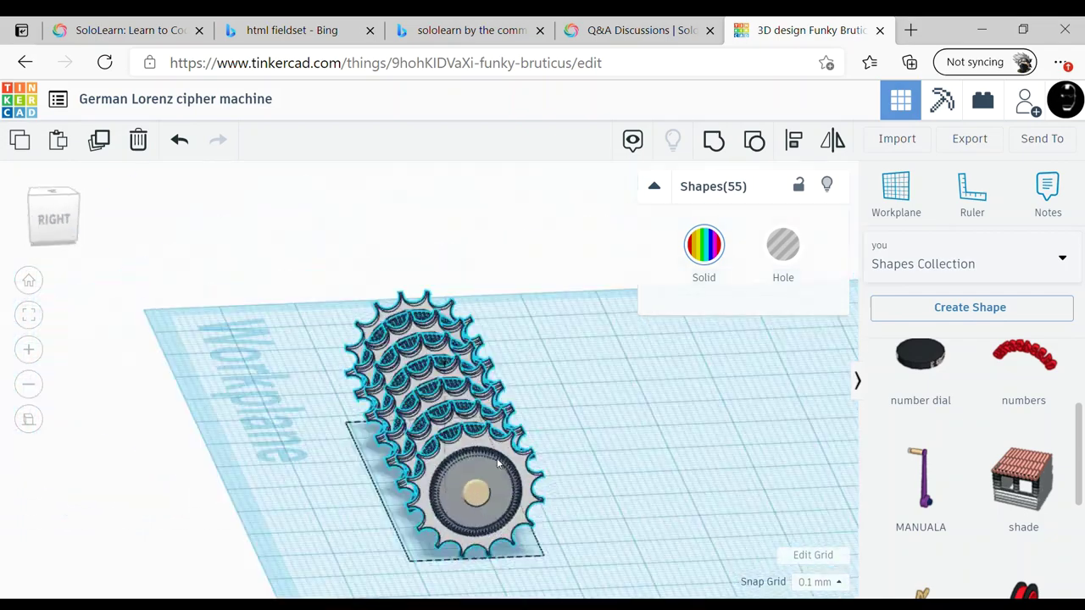
left_click(955, 312)
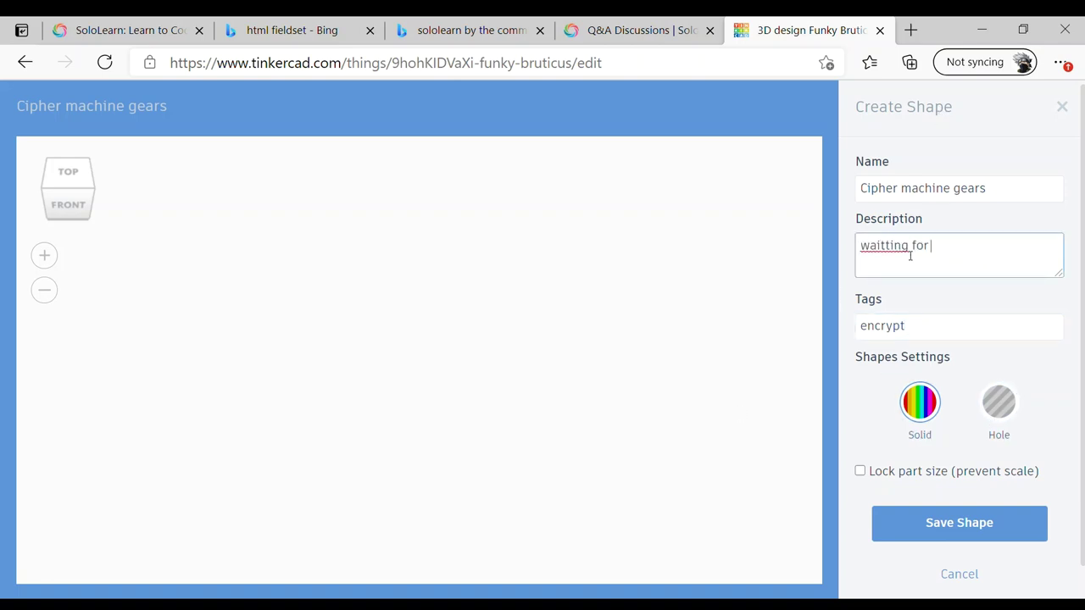
Fill in the shape form and save the rotor bank as 'Cipher machine gears', tagged encrypt
type("tinkercad to load")
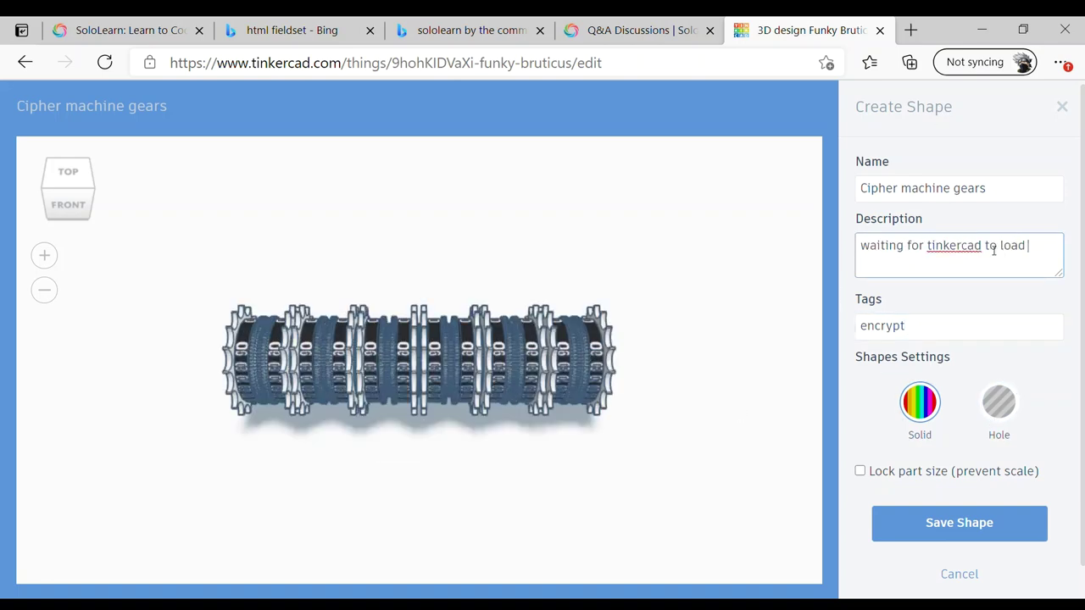
left_click(955, 522)
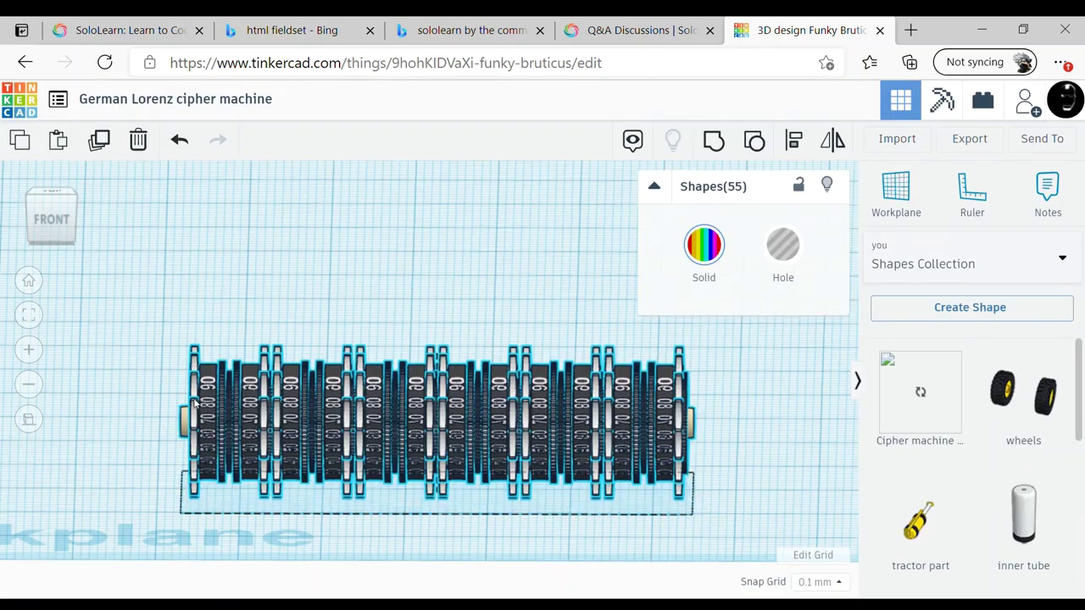
Lower the ring of hole cylinders to height 7.15 and group its eight pieces
left_click(202, 373)
right_click_drag(201, 373, 355, 376)
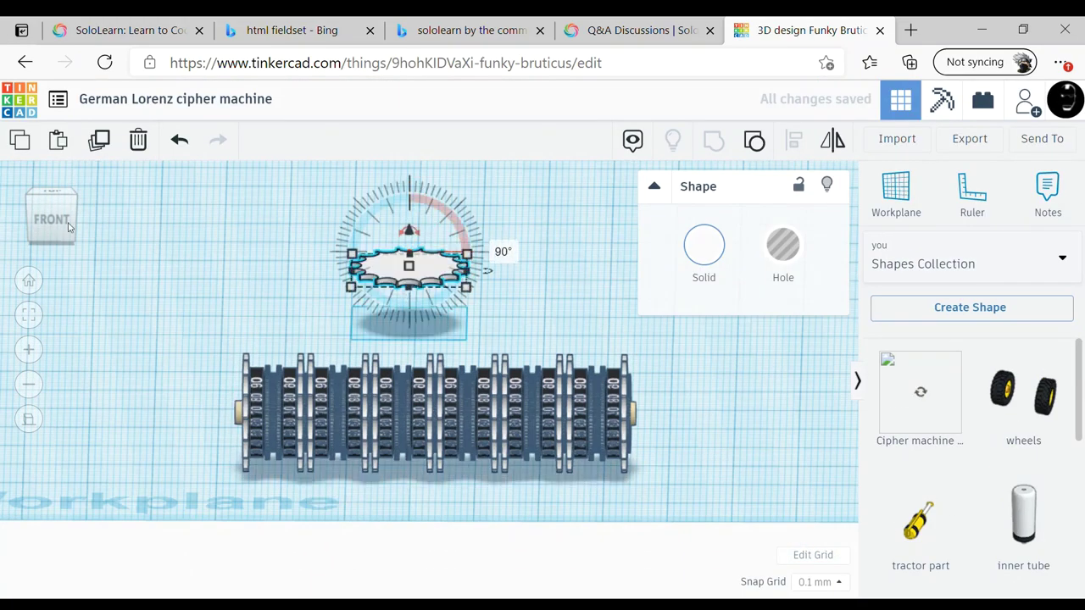
left_click_drag(206, 317, 533, 570)
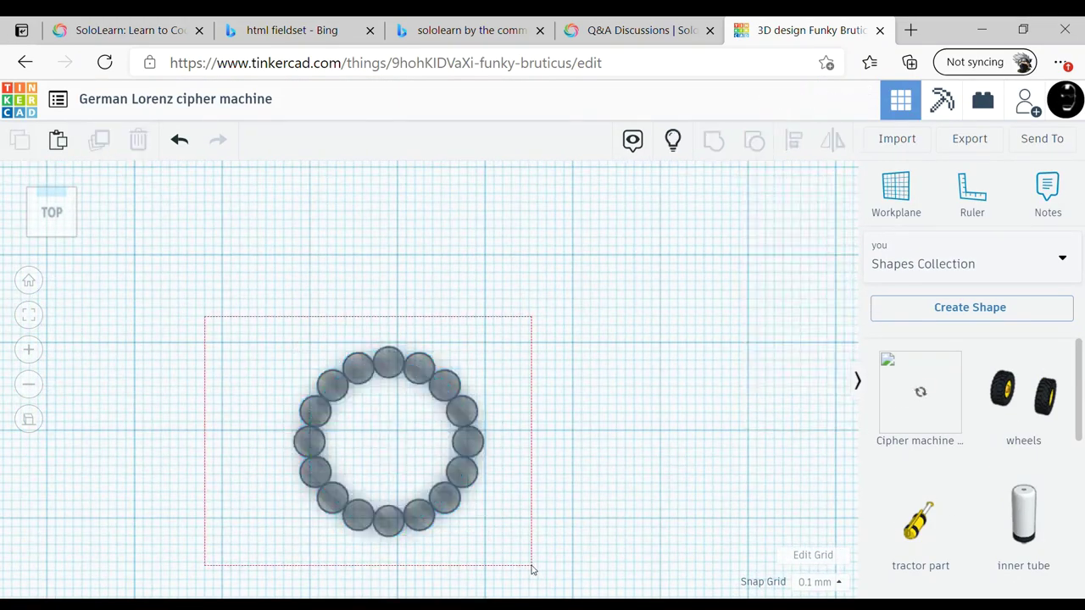
right_click_drag(829, 178, 557, 399)
left_click_drag(388, 373, 387, 440)
key("ctrl+g")
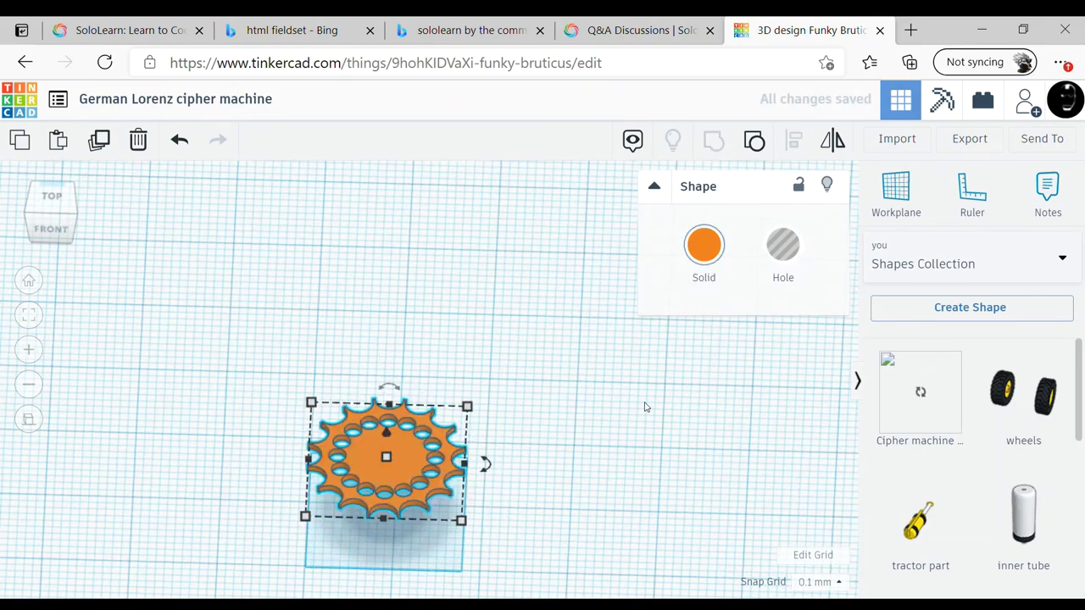
scroll(480, 356, "up", 5)
key("ctrl+z")
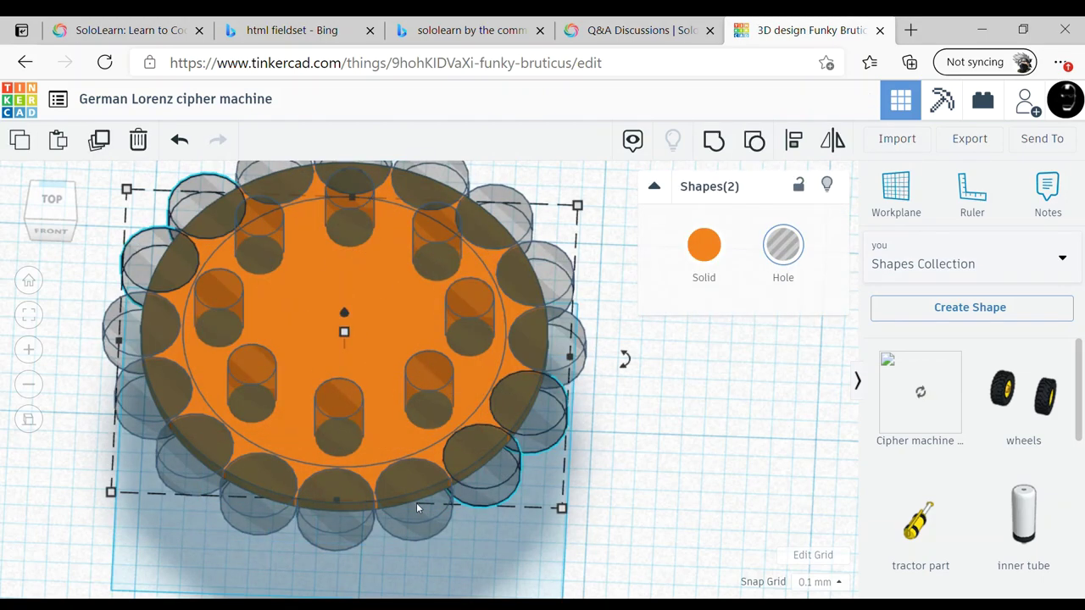
key("ctrl+z")
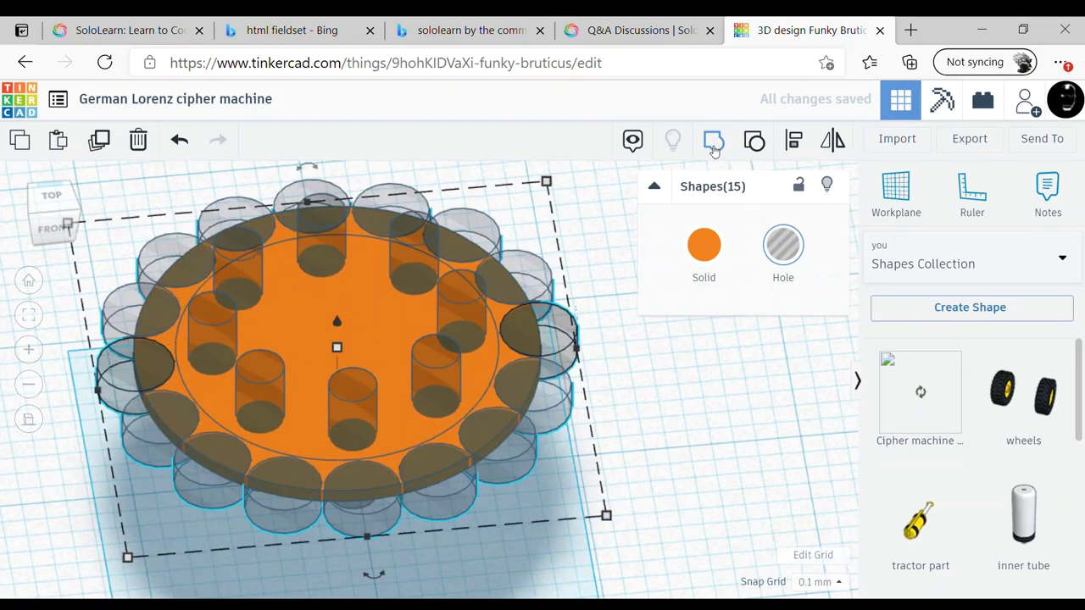
Reposition the orange disc and adjust its height beneath the hole pins
left_click(452, 430)
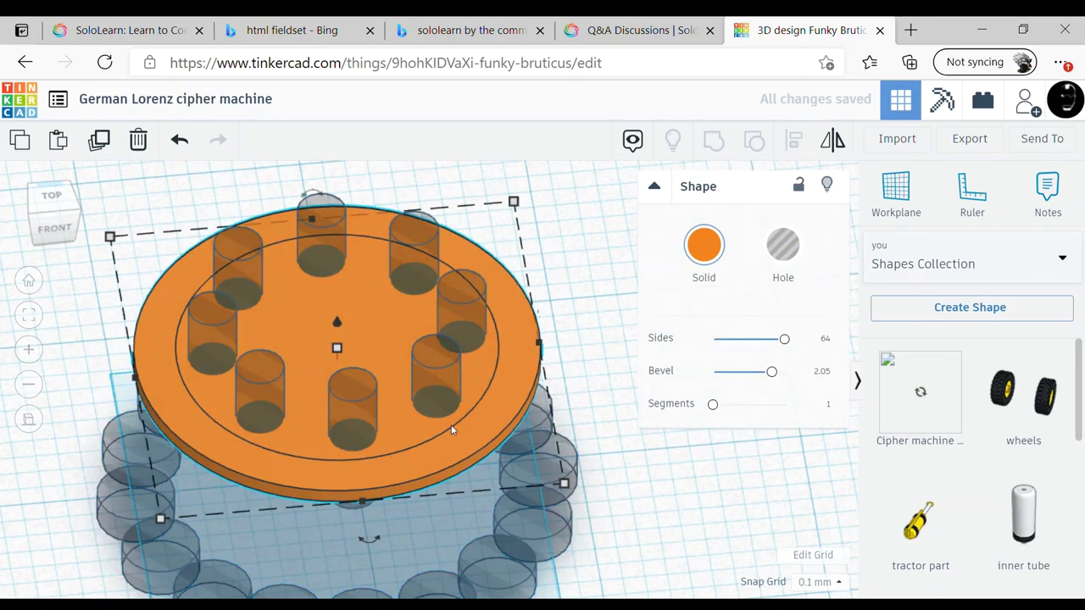
right_click_drag(452, 431, 458, 494)
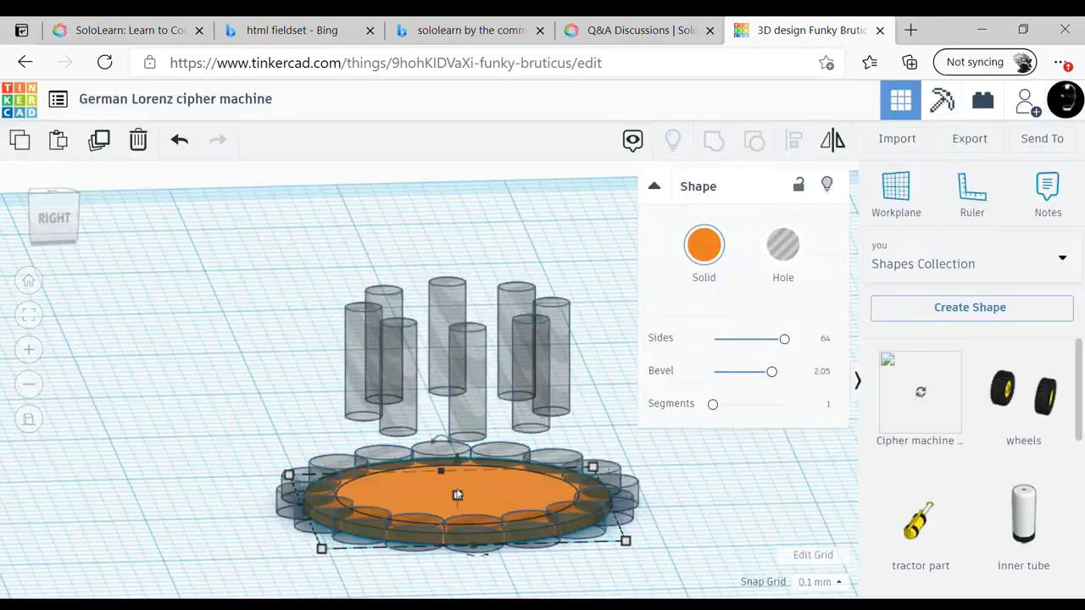
mouse_move(457, 495)
left_mouse_down()
mouse_move(466, 509)
mouse_move(587, 498)
left_mouse_up()
mouse_move(586, 498)
right_mouse_down()
mouse_move(428, 500)
mouse_move(780, 497)
right_mouse_up()
scroll(520, 407, "up", 5)
mouse_move(520, 407)
right_mouse_down()
mouse_move(648, 527)
mouse_move(515, 503)
right_mouse_up()
left_click(390, 495)
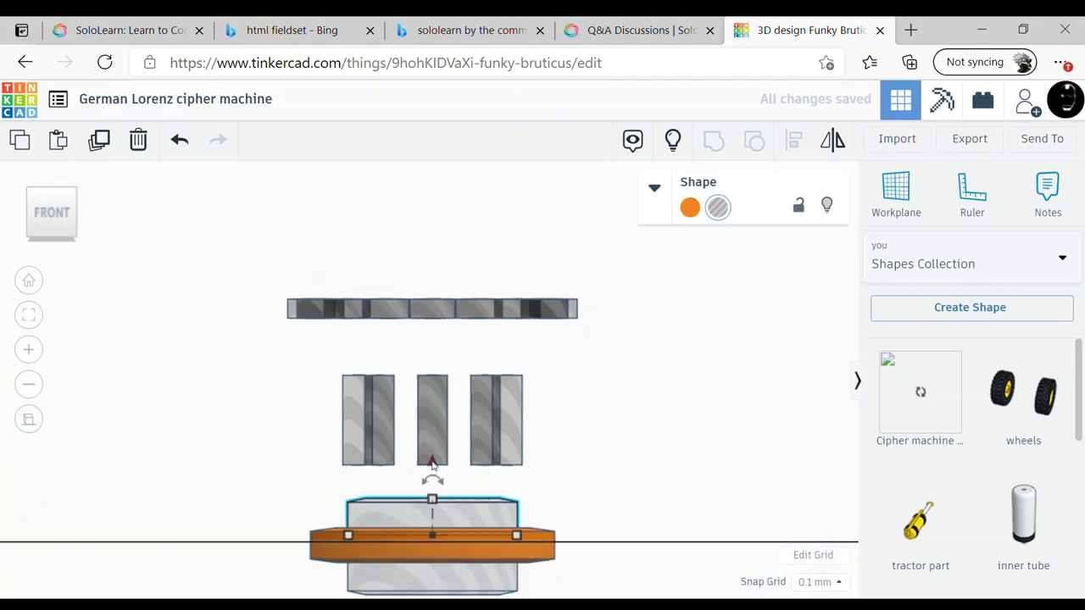
Centre the cylinder ring around the disc and group them into a gear
left_click(432, 519, "shift")
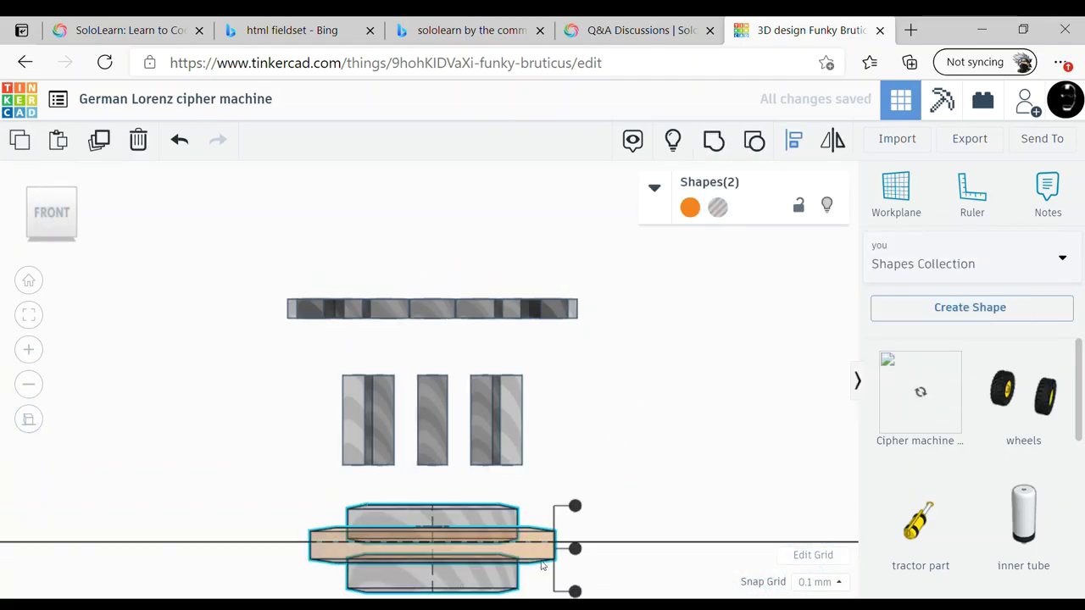
mouse_move(428, 595)
right_mouse_down()
mouse_move(765, 412)
mouse_move(620, 385)
right_mouse_up()
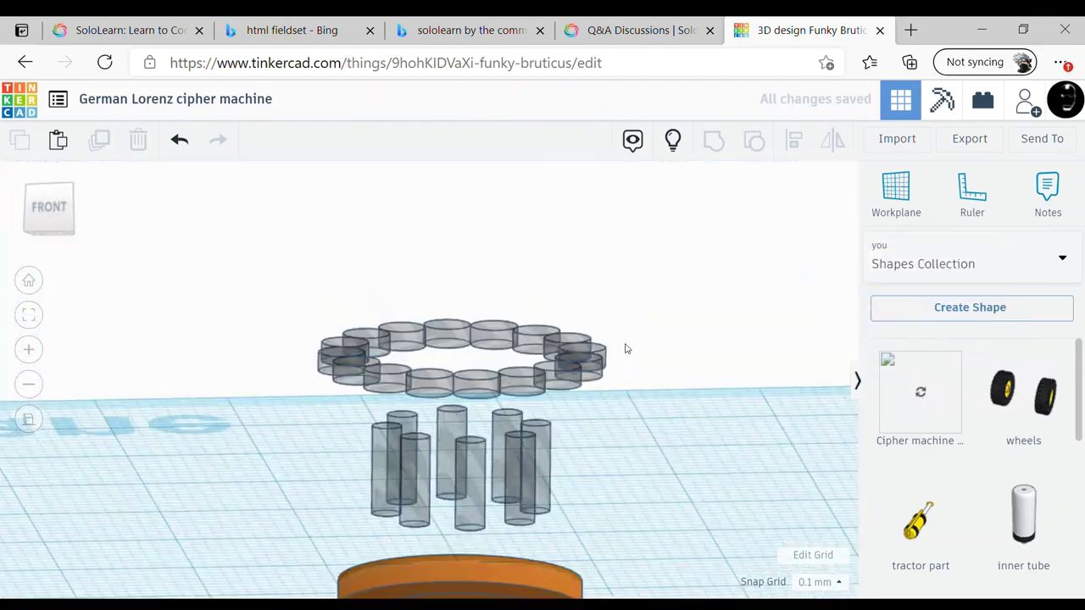
left_click_drag(509, 213, 507, 406)
left_click(453, 403, "shift")
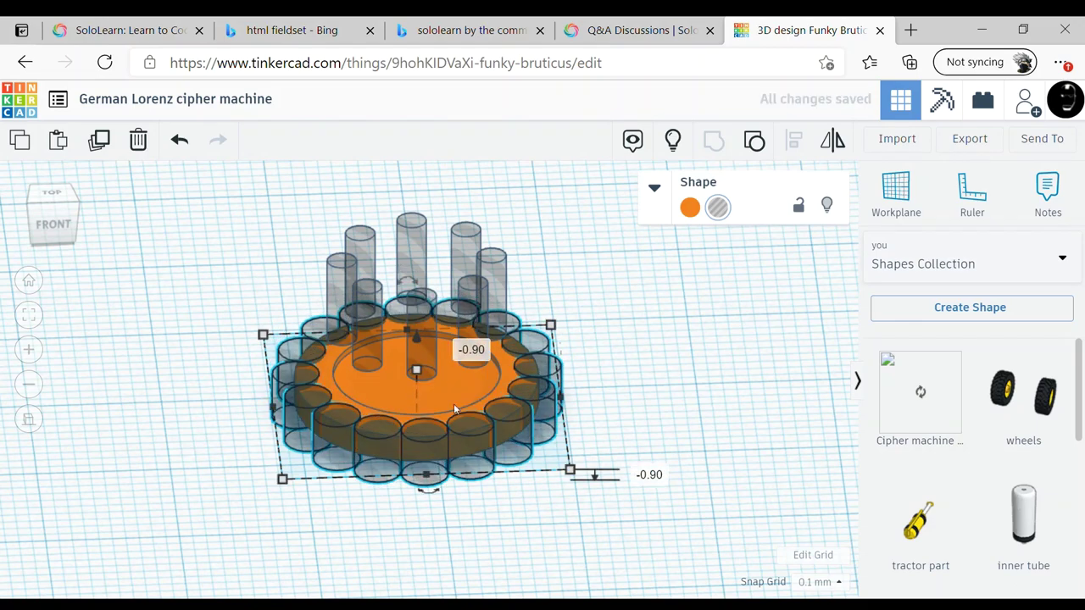
key("ctrl+g")
Group the upright hole pins with the gear to cut its holes
left_click(411, 237)
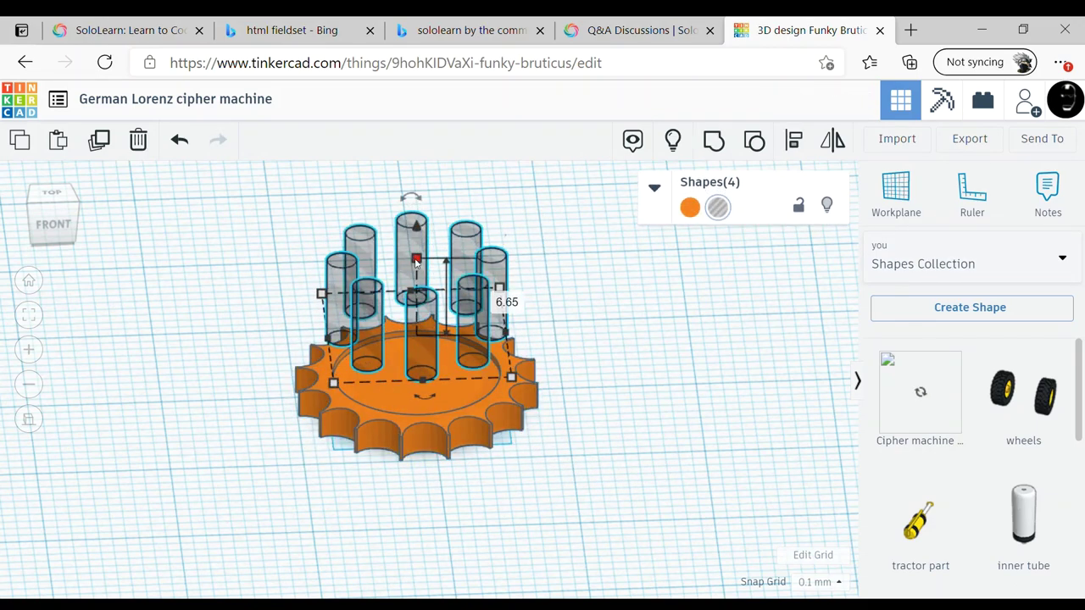
left_click(542, 329)
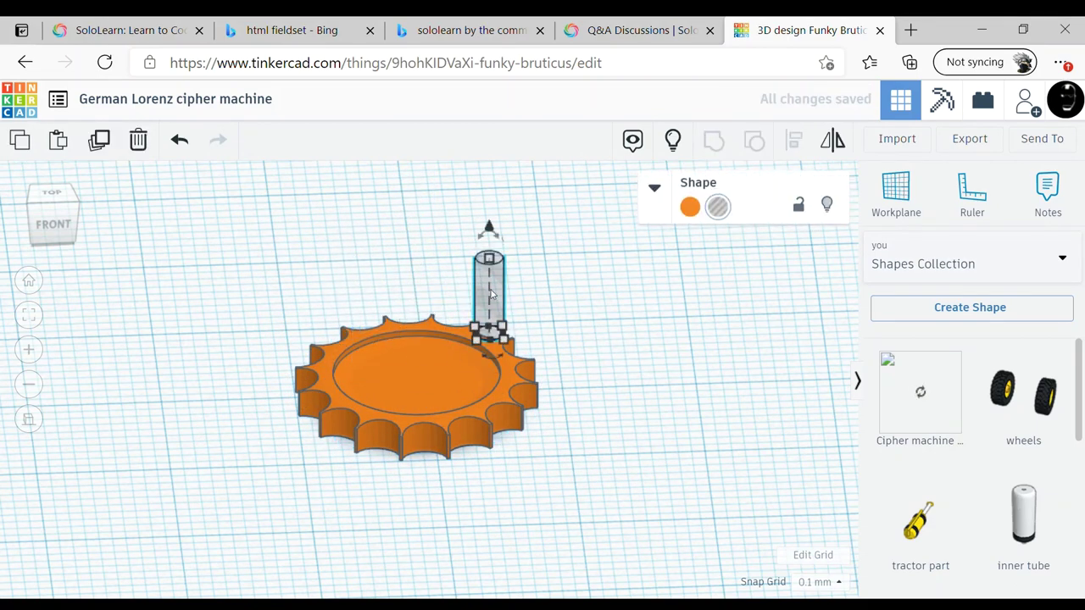
right_click_drag(490, 295, 475, 343)
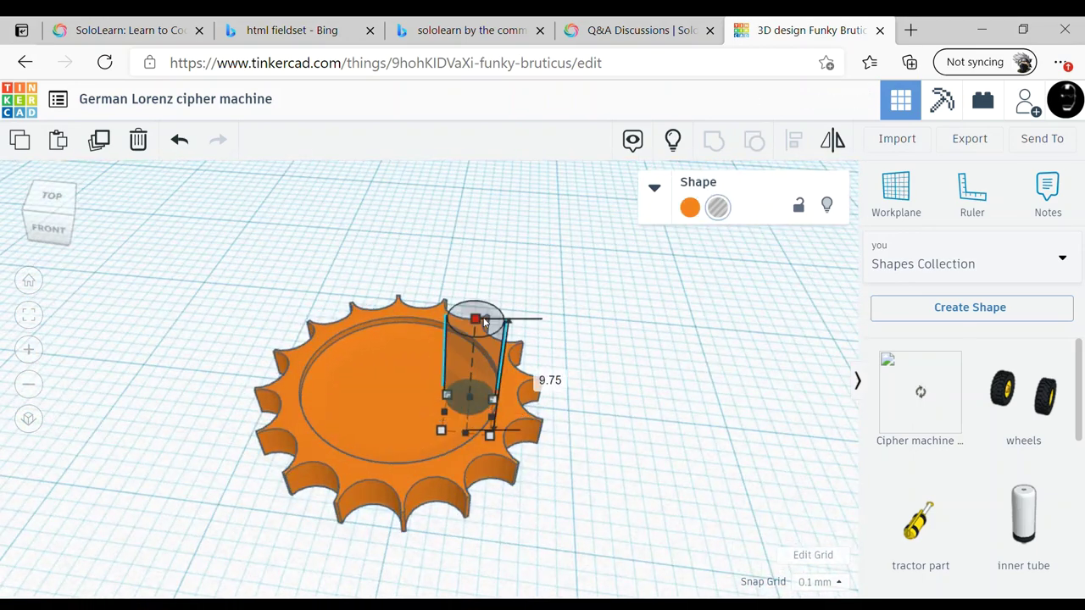
left_click(489, 356, "shift")
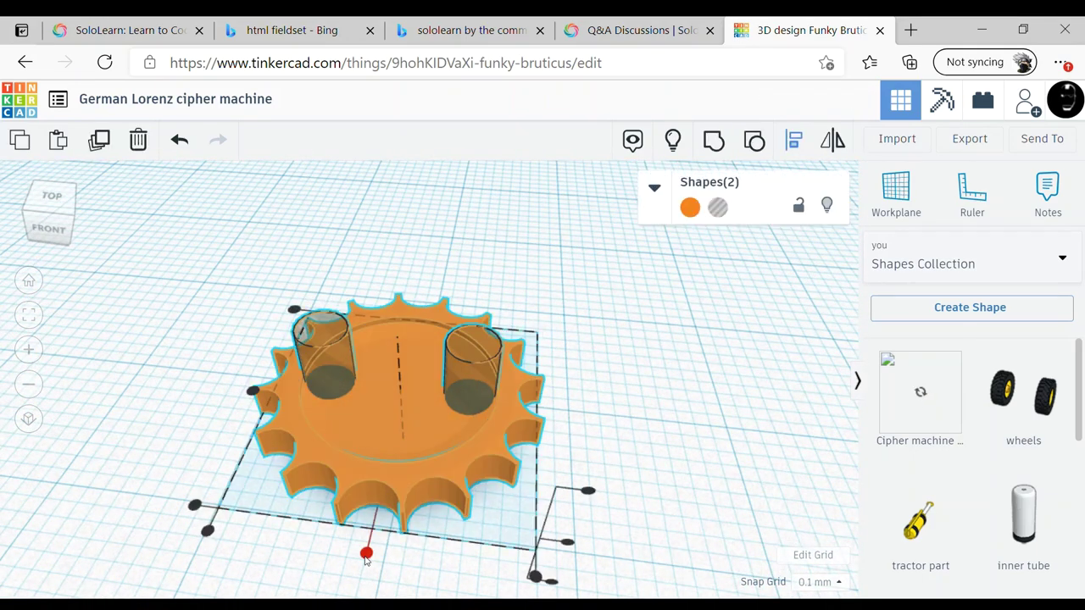
key("ctrl+g")
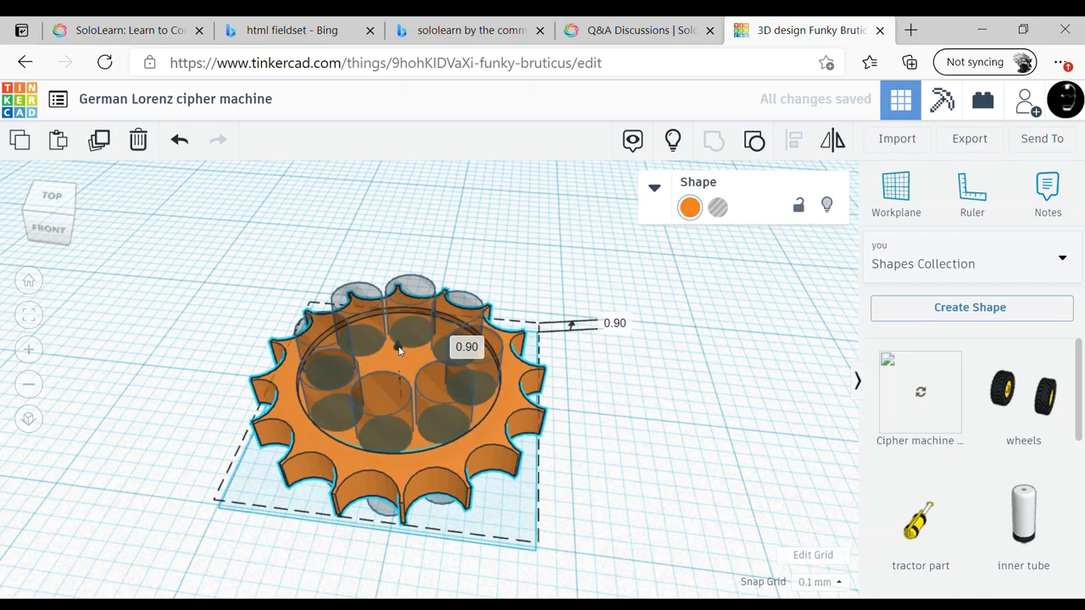
Make the gear transparent, stand it upright at 90°, and save it as 'gear wheel'
left_click(690, 207)
left_click(963, 390)
scroll(531, 525, "down", 5)
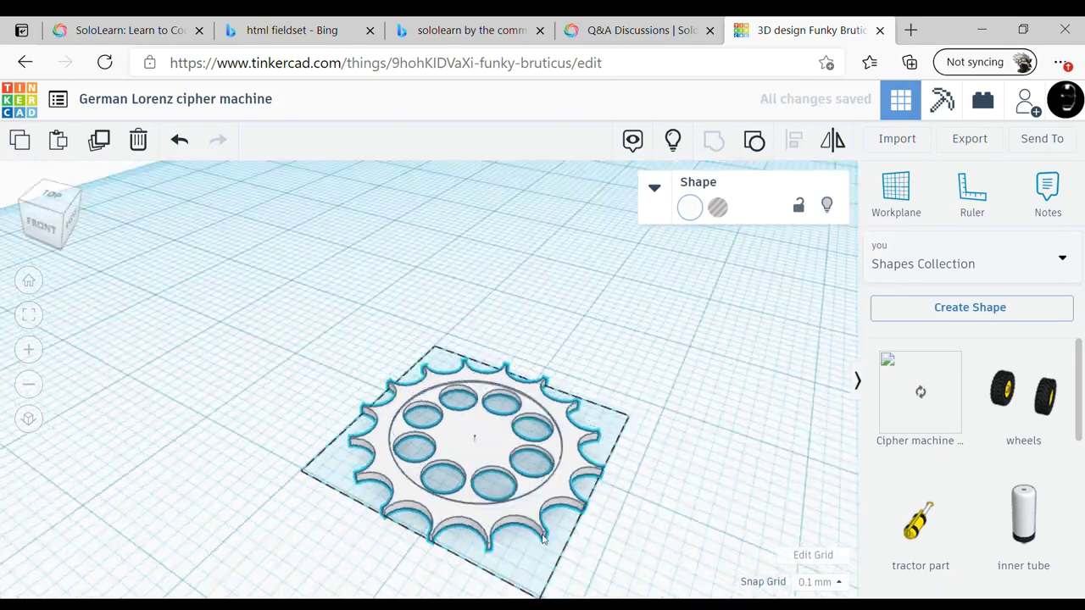
left_click_drag(387, 523, 247, 399)
left_click(970, 307)
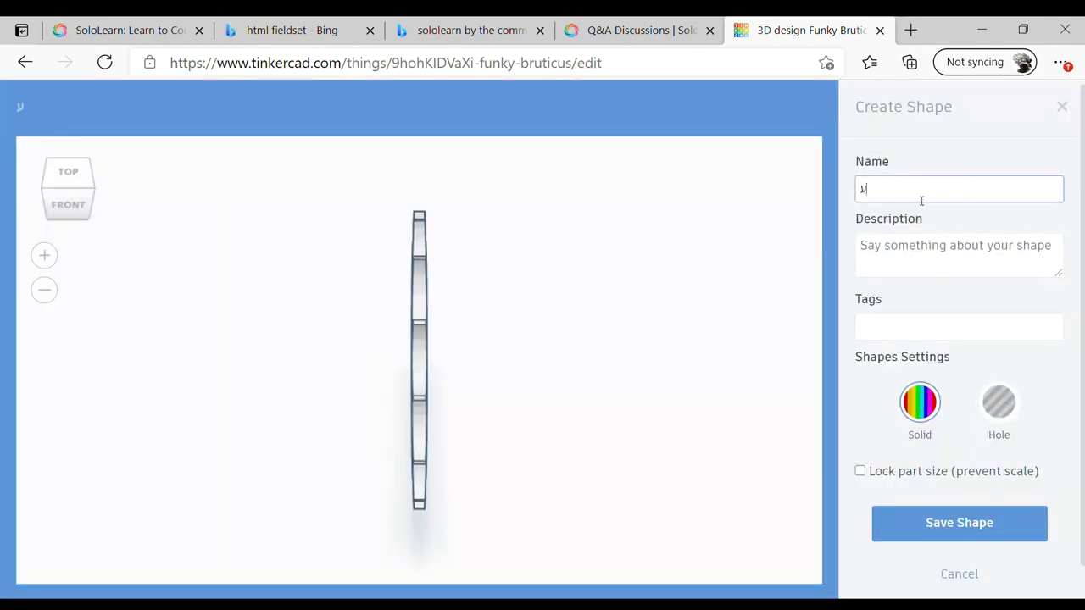
left_click(958, 522)
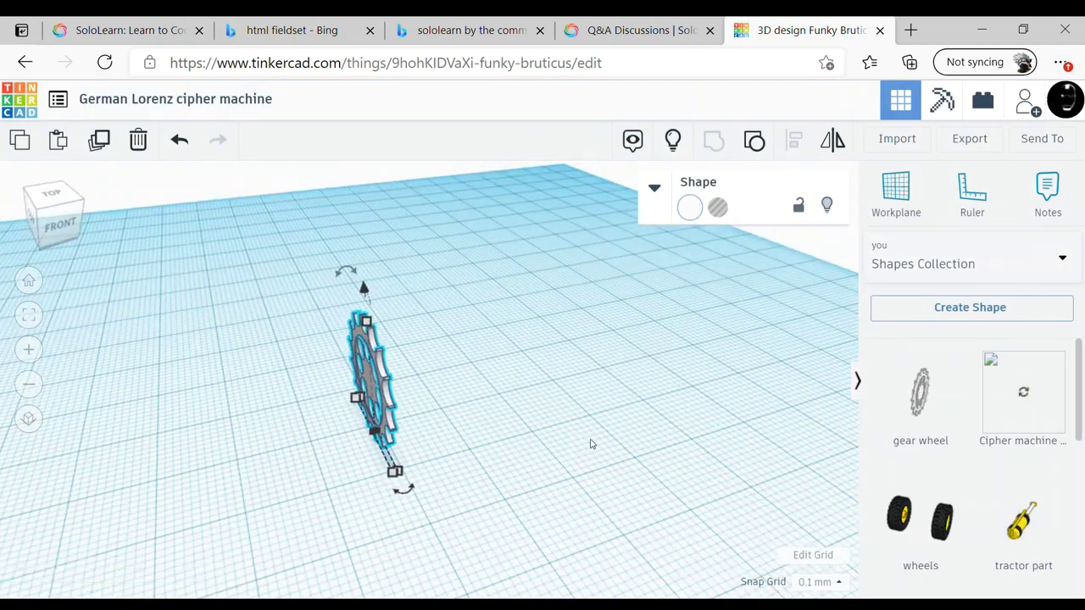
Place a box from Basic Shapes beside the gear
left_click(962, 261)
left_click(924, 322)
left_click_drag(920, 347, 513, 418)
left_click(690, 207)
Round the box to radius 3.1, flatten it into a low slab and colour it dark grey
left_click(689, 206)
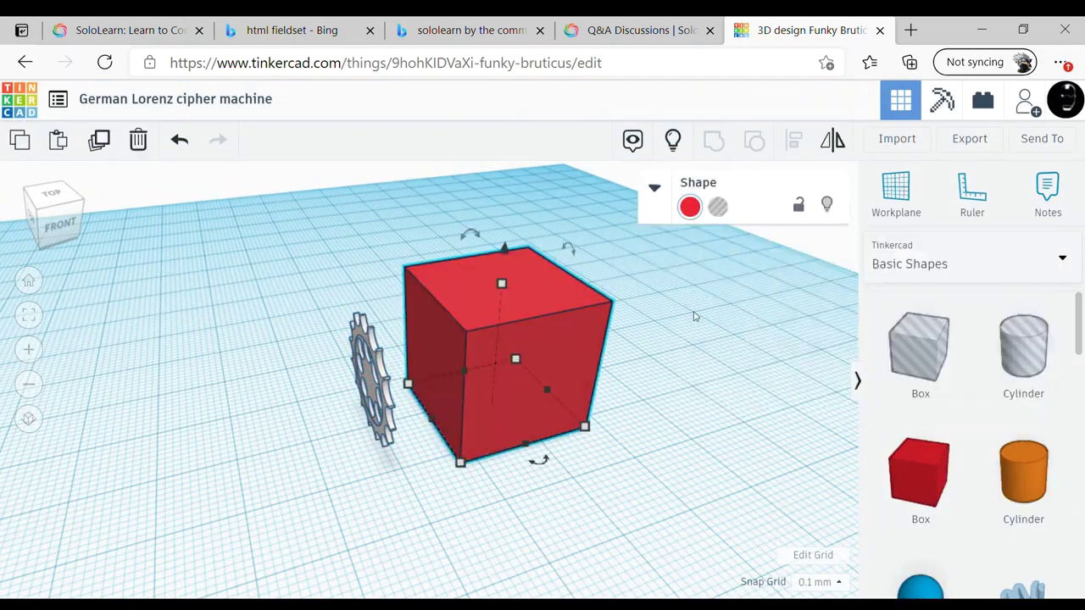
left_click(654, 187)
left_click_drag(715, 338, 723, 338)
mouse_move(501, 283)
left_mouse_down()
mouse_move(494, 380)
mouse_move(474, 372)
left_mouse_up()
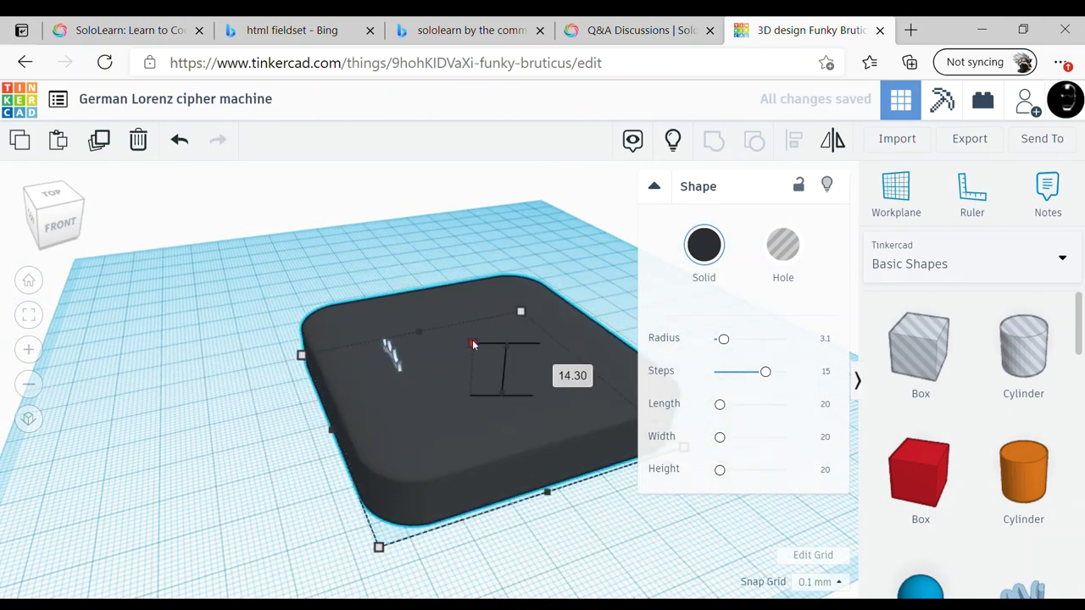
left_click(703, 245)
left_click(703, 245)
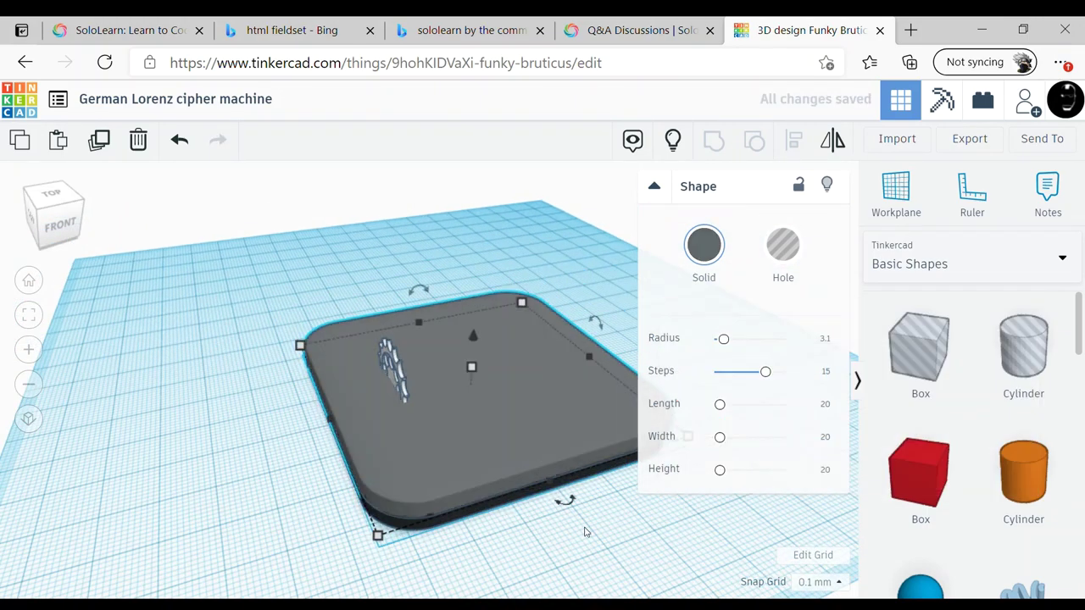
Duplicate the slab, make a hole copy, and lift the lid slab above the workplane
key("ctrl+d")
left_click(783, 245)
scroll(473, 386, "down", 1)
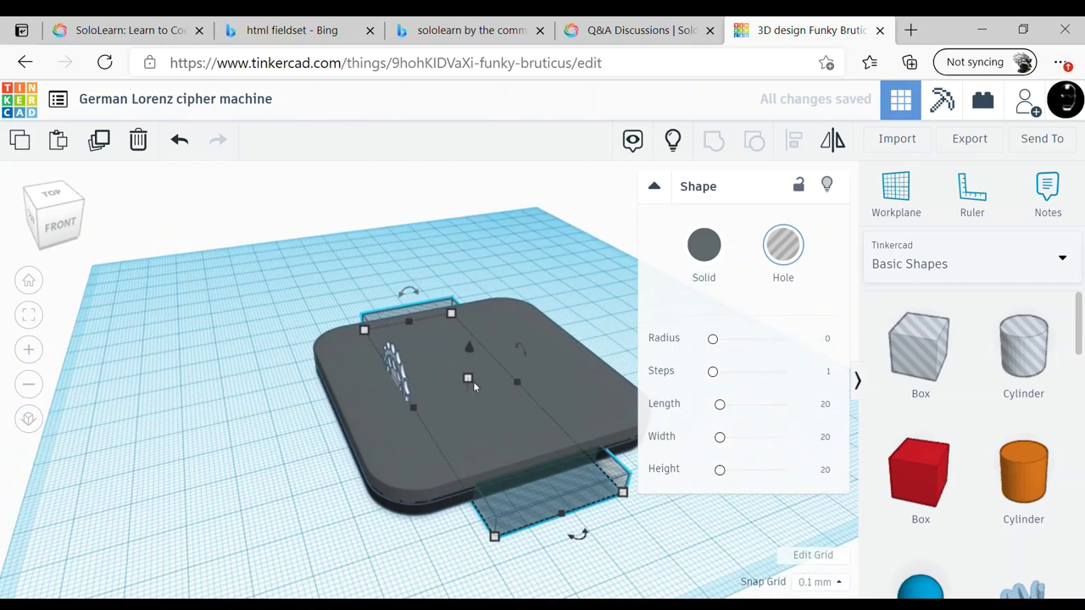
left_click_drag(474, 351, 471, 237)
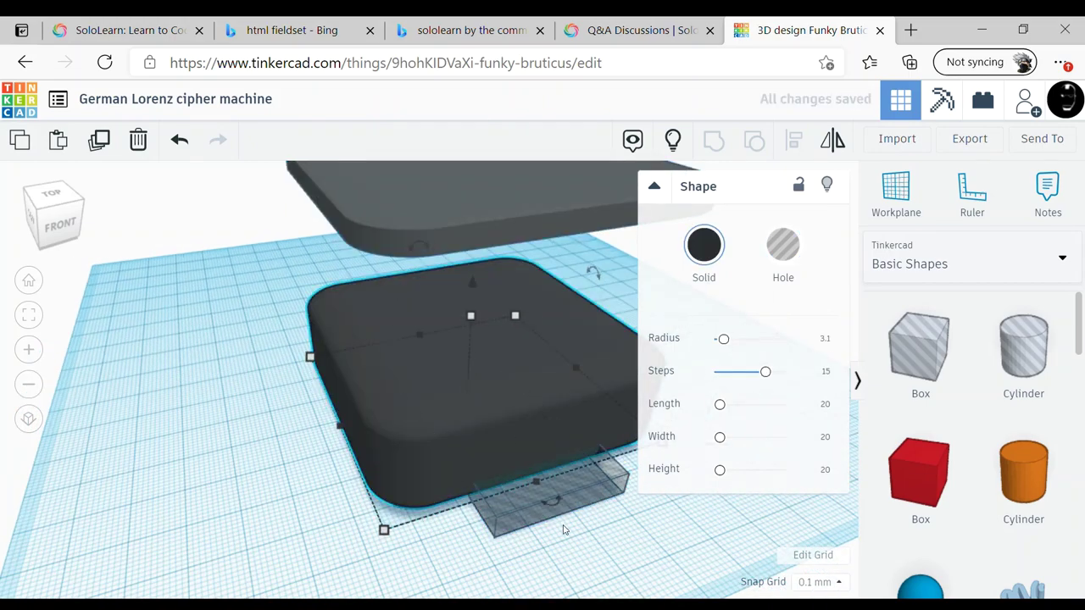
Check the hole boxes notching the base's underside and select the large lower slab
left_click(468, 481)
scroll(463, 496, "up", 1)
scroll(491, 458, "down", 2)
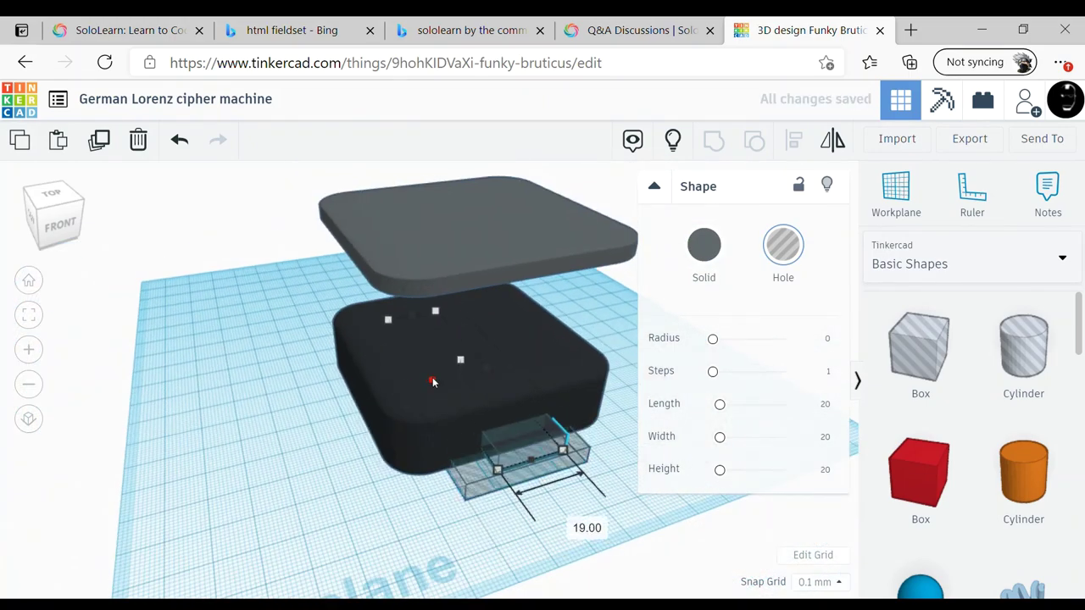
left_click_drag(353, 427, 422, 442)
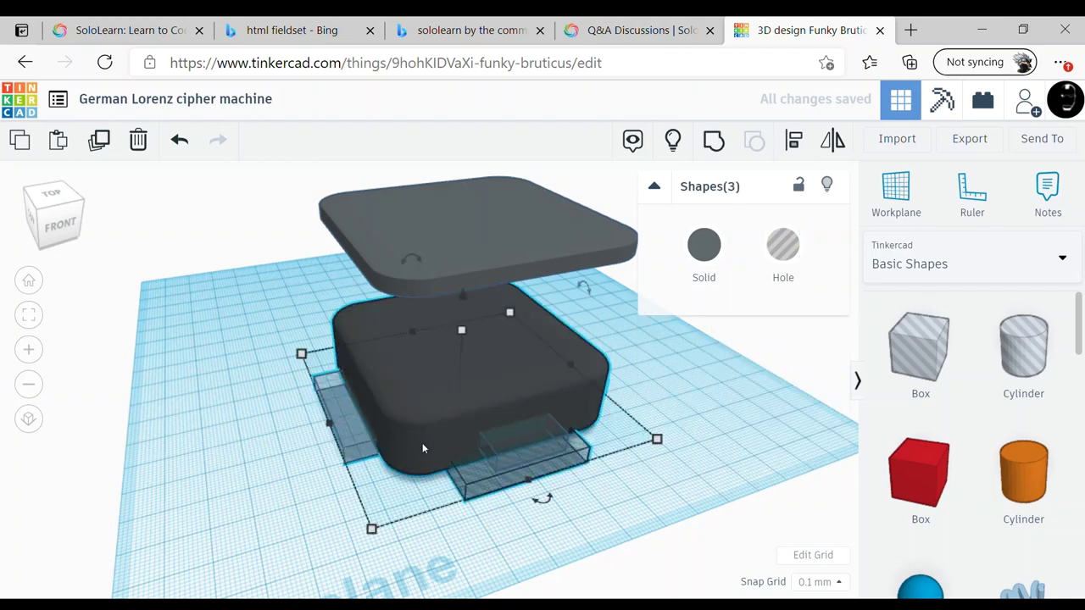
mouse_move(422, 442)
right_mouse_down()
mouse_move(509, 475)
mouse_move(503, 429)
right_mouse_up()
left_click(534, 445)
right_click_drag(442, 404, 565, 427)
left_click(475, 390)
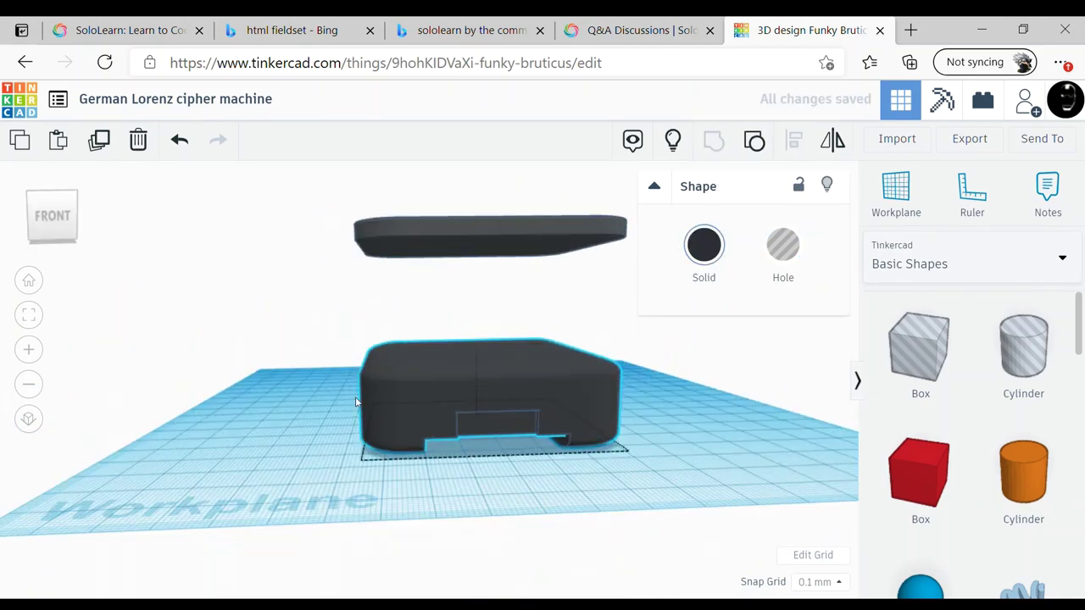
mouse_move(475, 390)
right_mouse_down()
mouse_move(424, 322)
mouse_move(450, 442)
right_mouse_up()
scroll(449, 438, "up", 2)
Make the inner grey box on the base much taller
scroll(481, 395, "down", 4)
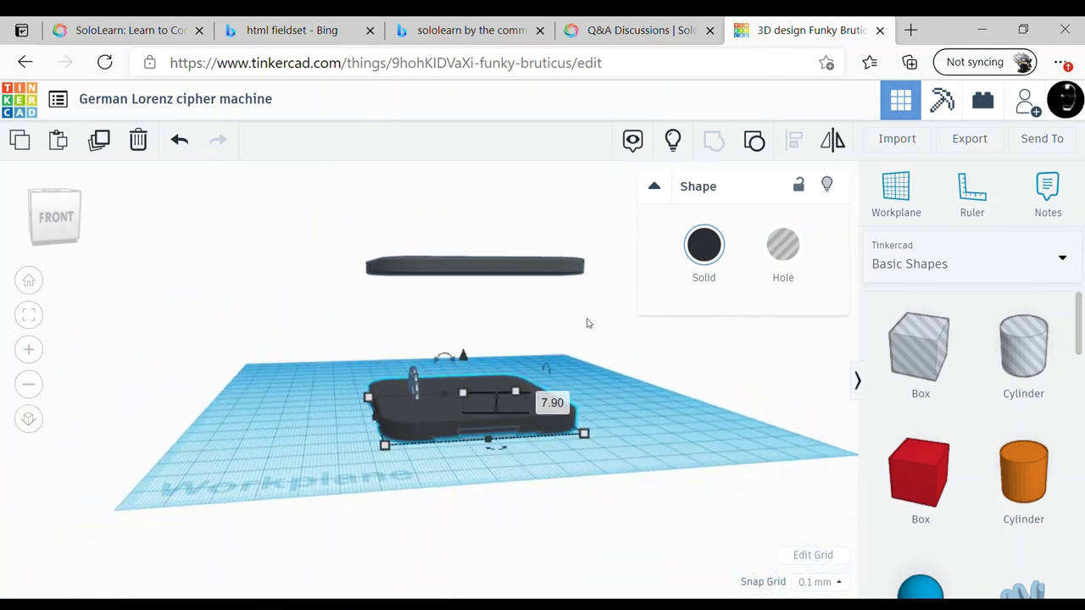
left_click(474, 390)
right_click_drag(475, 390, 424, 441)
scroll(367, 471, "up", 3)
left_click(397, 446)
left_click(484, 390)
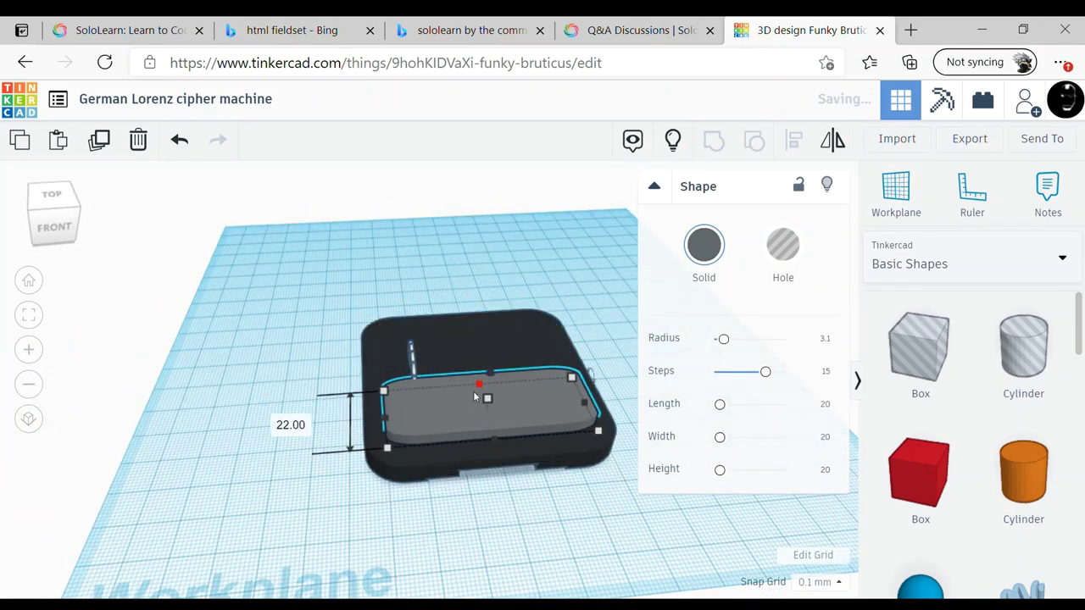
left_click_drag(487, 400, 489, 344)
Turn it into a square-cornered hole, shift it back, and group all three shapes into the tray
key("h")
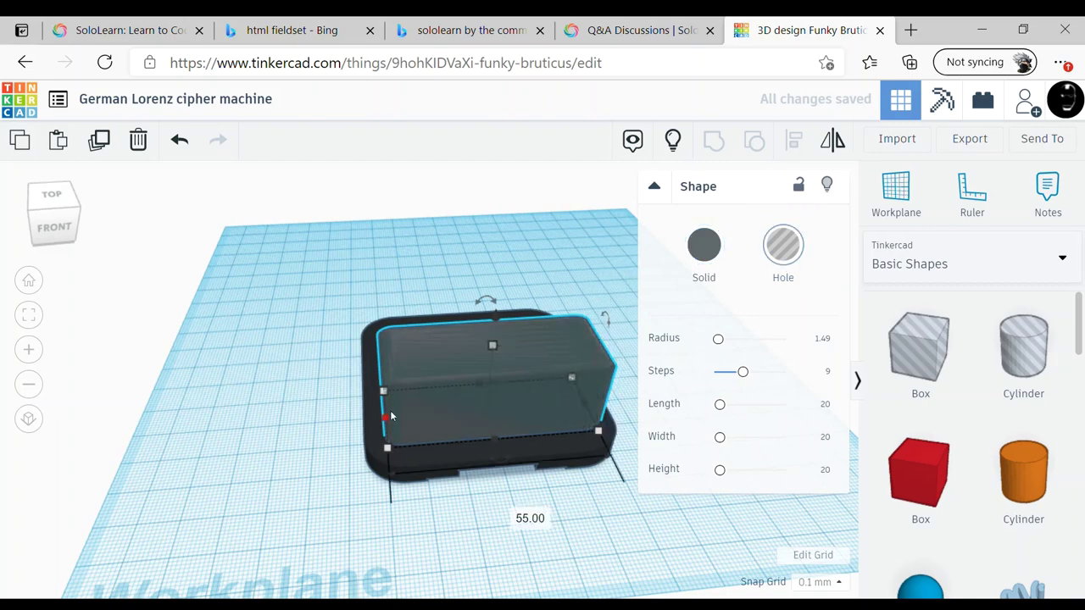
left_click_drag(640, 381, 461, 422)
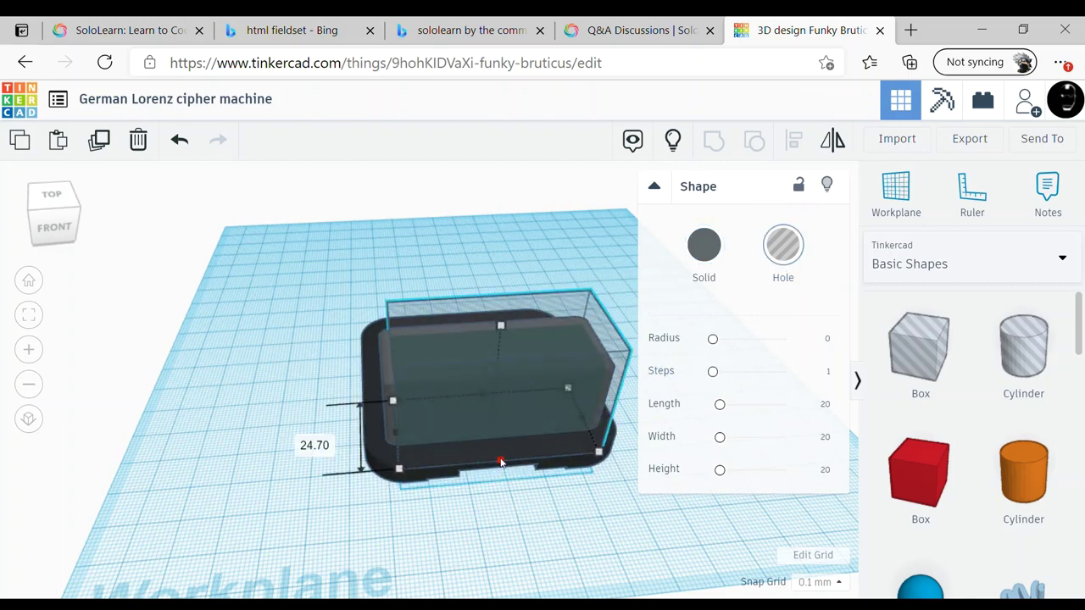
left_click_drag(501, 462, 483, 398)
mouse_move(499, 256)
right_mouse_down()
mouse_move(518, 387)
mouse_move(465, 382)
mouse_move(438, 358)
right_mouse_up()
key("ctrl+a")
key("ctrl+g")
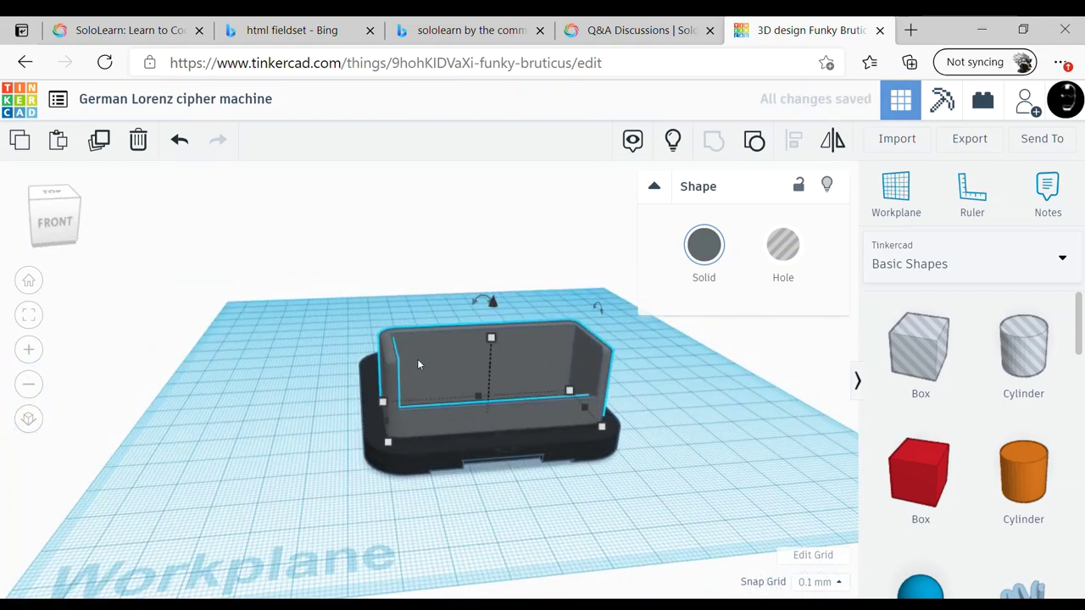
Group the gear stack into one shape and lift a gear above the workplane
right_click_drag(426, 456, 475, 440)
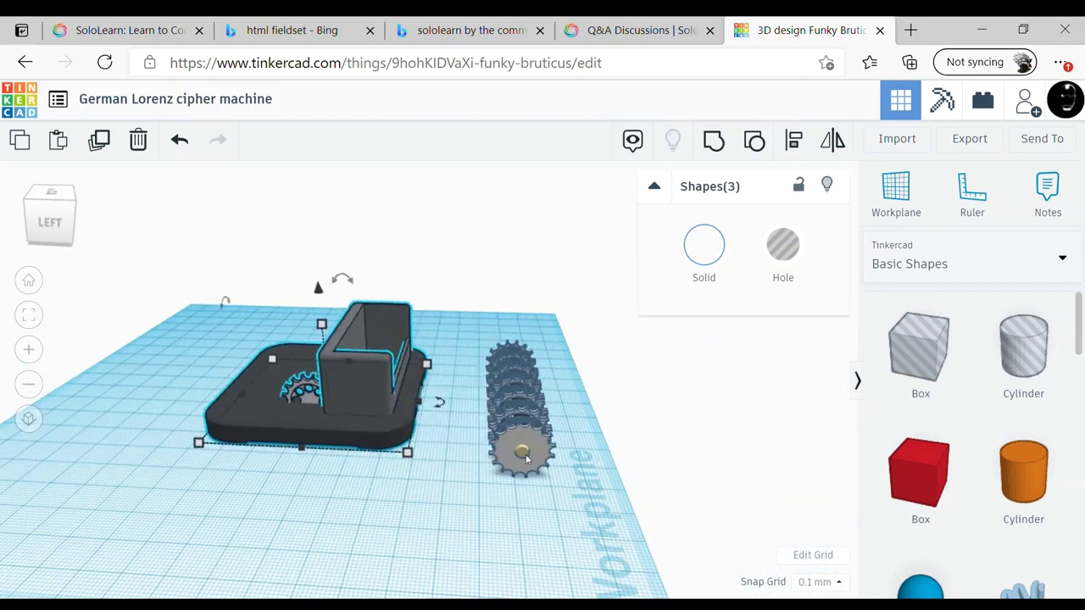
left_click(513, 407)
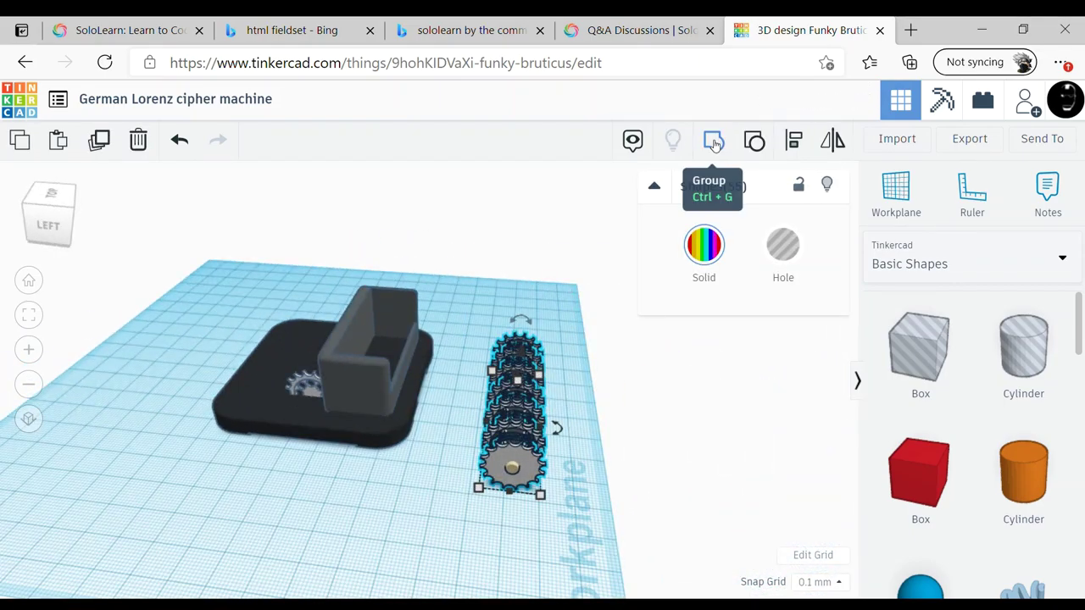
left_click(713, 144)
key("ctrl+a")
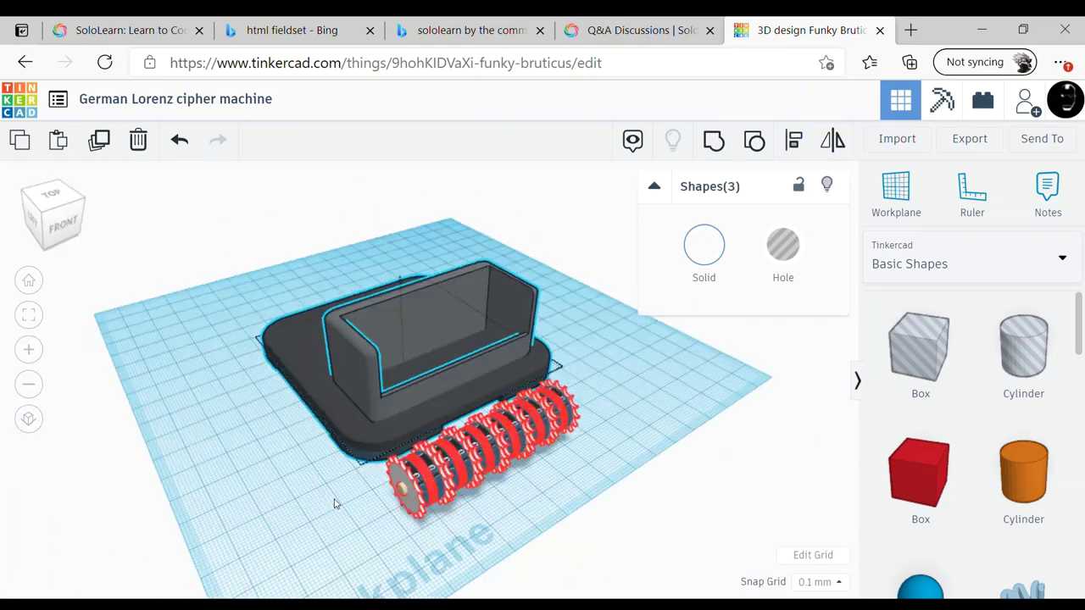
right_click_drag(390, 477, 299, 385)
left_click(298, 385)
left_click_drag(298, 385, 266, 195)
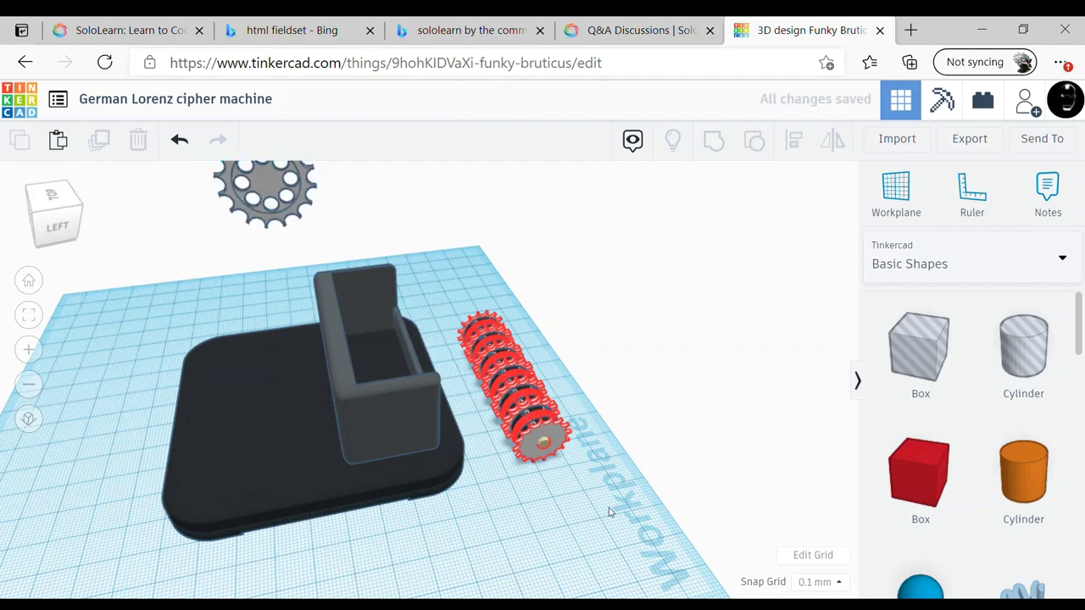
Open the saved shapes collection and move the rotor assembly back onto the base
left_click(966, 264)
scroll(927, 500, "down", 3)
left_click(927, 499)
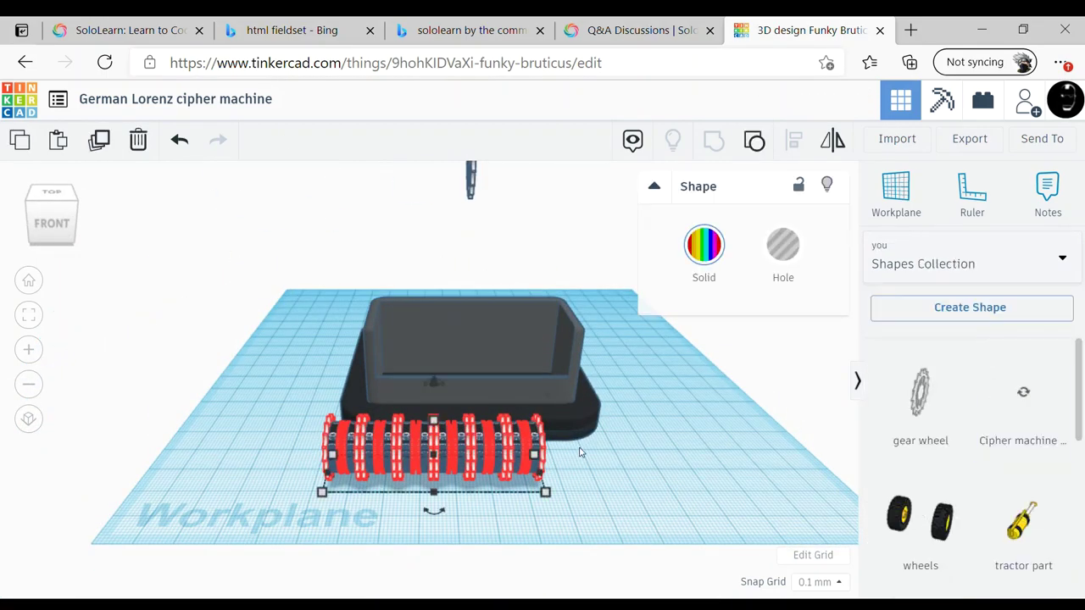
key("Right")
key("Right")
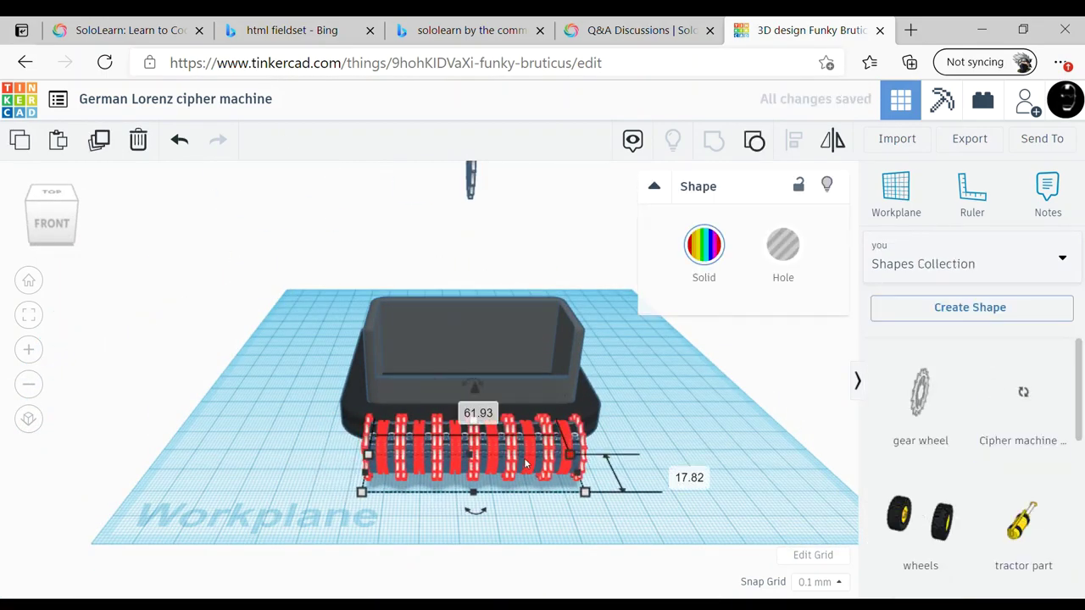
left_click_drag(370, 476, 373, 377)
key("ctrl+a")
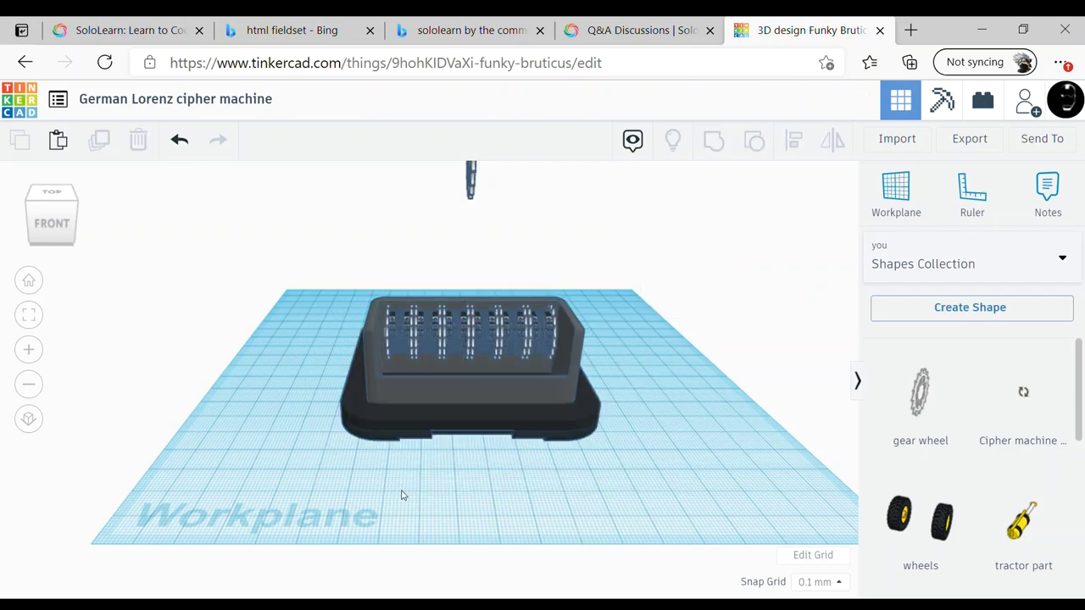
Lower the rotor bank to -10.40 so it sits deeper in the housing
mouse_move(399, 494)
right_mouse_down()
mouse_move(345, 502)
mouse_move(398, 475)
right_mouse_up()
left_click(464, 326)
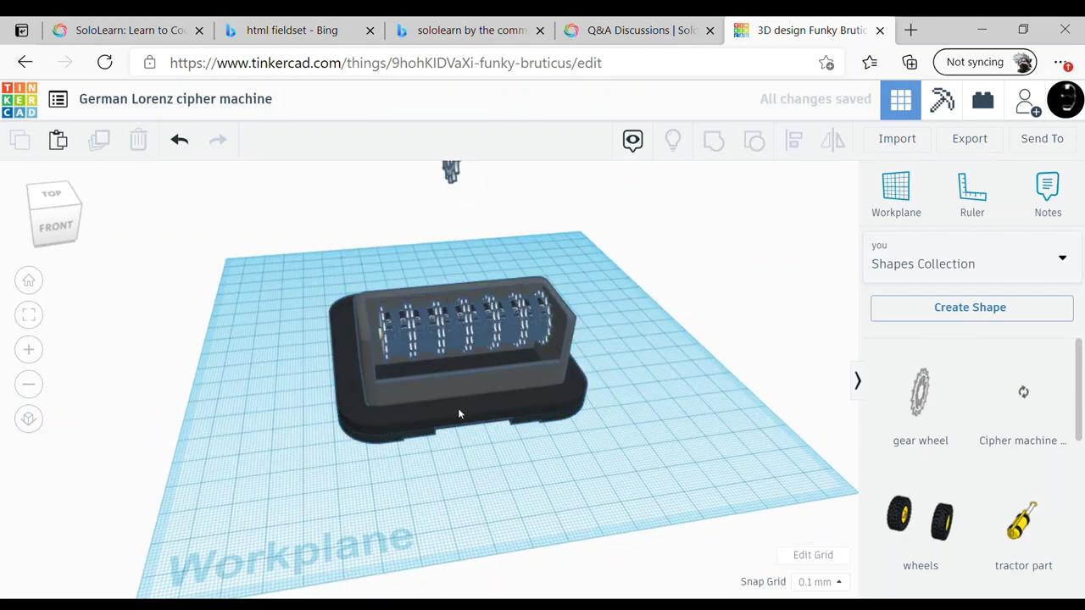
left_click_drag(464, 290, 464, 296)
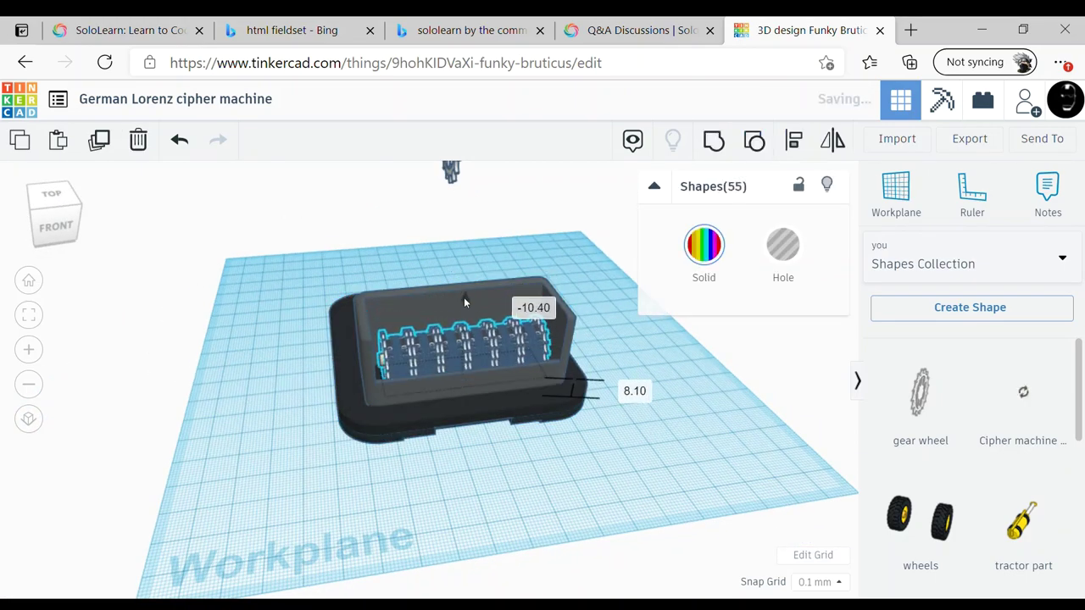
left_click(381, 363)
right_click_drag(360, 363, 300, 198)
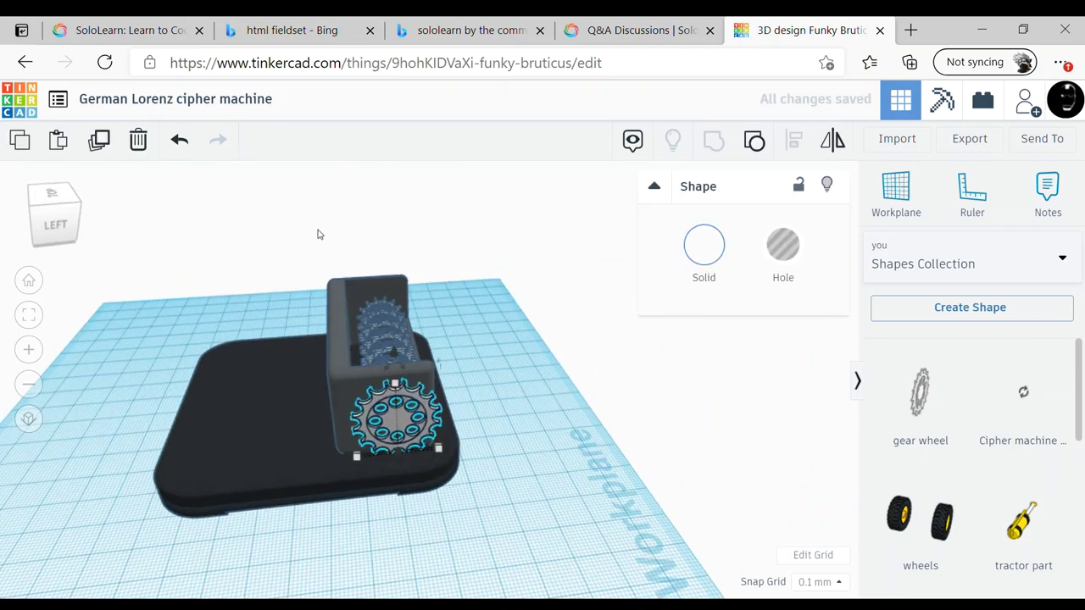
Move the yellow axle and big gear together into place along the housing side
mouse_move(318, 234)
right_mouse_down()
mouse_move(260, 414)
mouse_move(571, 383)
mouse_move(322, 419)
mouse_move(417, 465)
mouse_move(551, 402)
right_mouse_up()
scroll(417, 465, "down", 3)
left_click(543, 399)
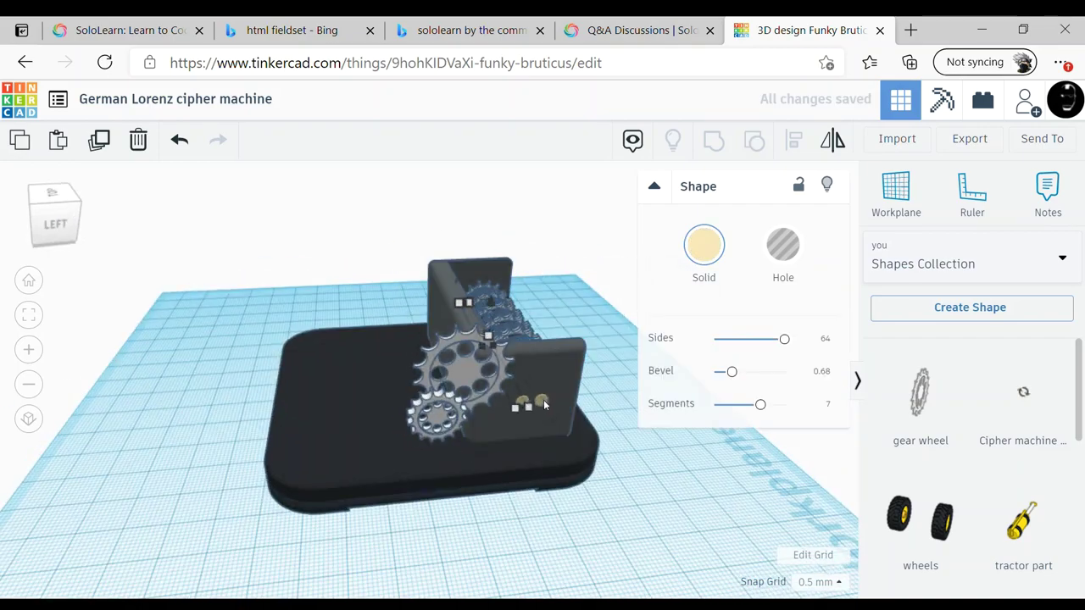
left_click(479, 371, "shift")
left_click_drag(480, 371, 533, 371)
Select the side rod with its small gear and inspect the gear pair from the right
mouse_move(425, 301)
right_mouse_down()
mouse_move(420, 383)
mouse_move(488, 387)
right_mouse_up()
left_click(420, 384)
left_click(428, 297)
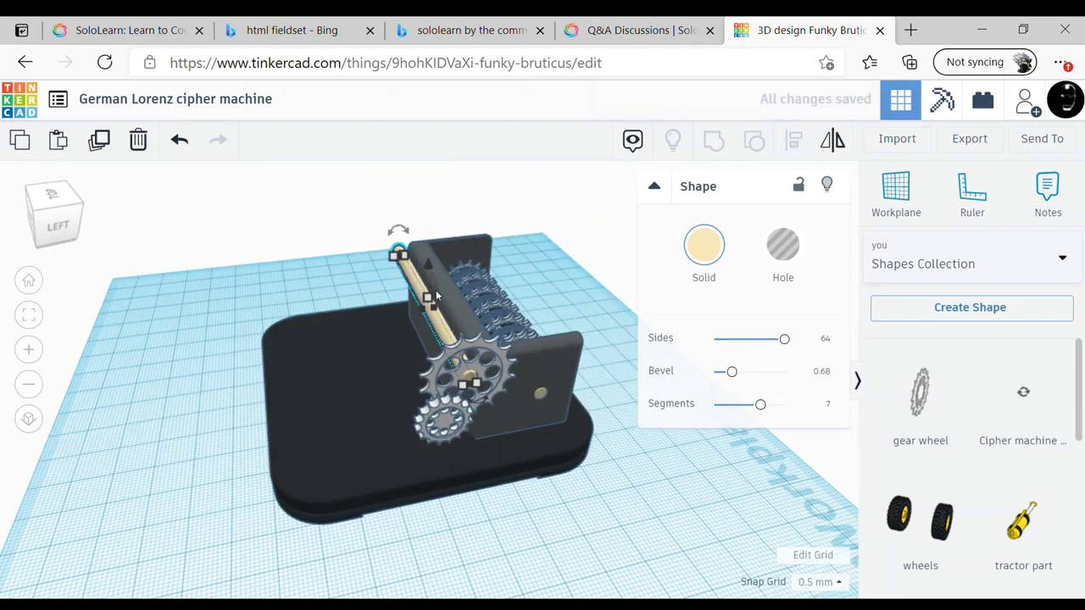
left_click(434, 430, "shift")
left_click(413, 350)
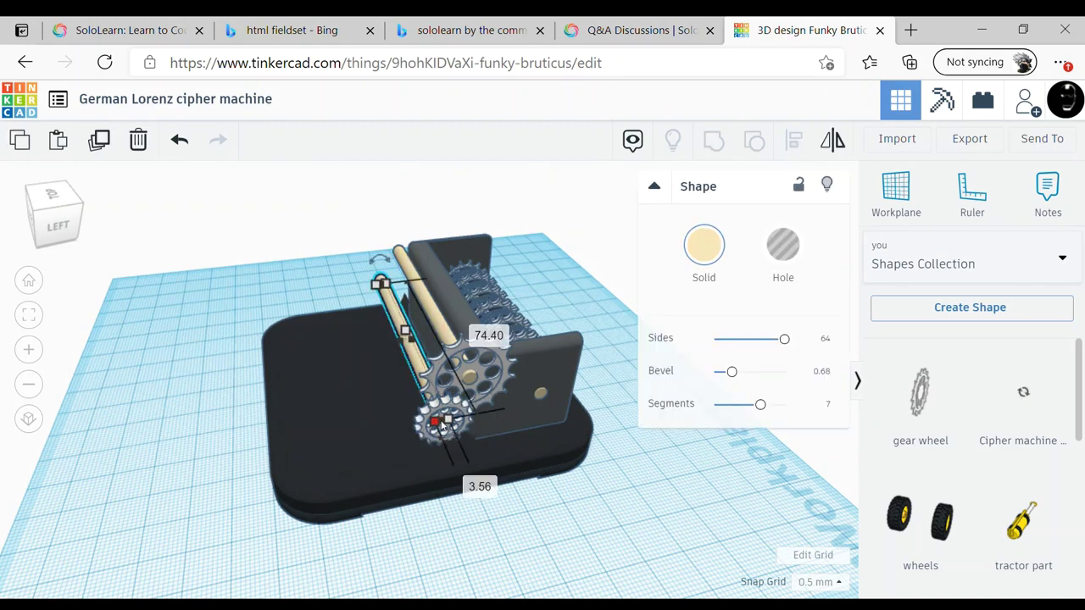
key("Escape")
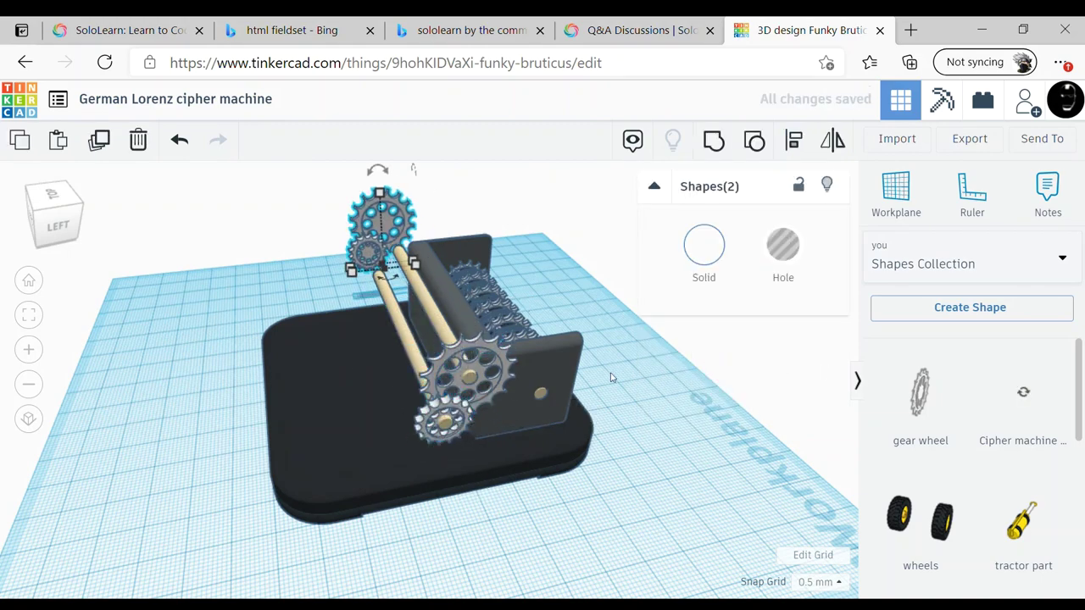
key("f")
mouse_move(610, 377)
right_mouse_down()
mouse_move(444, 467)
mouse_move(567, 484)
mouse_move(484, 491)
mouse_move(594, 505)
mouse_move(494, 524)
mouse_move(448, 515)
right_mouse_up()
key("Escape")
key("f")
Stand the base slab upright and shrink it into a low, narrow panel
left_click(448, 516)
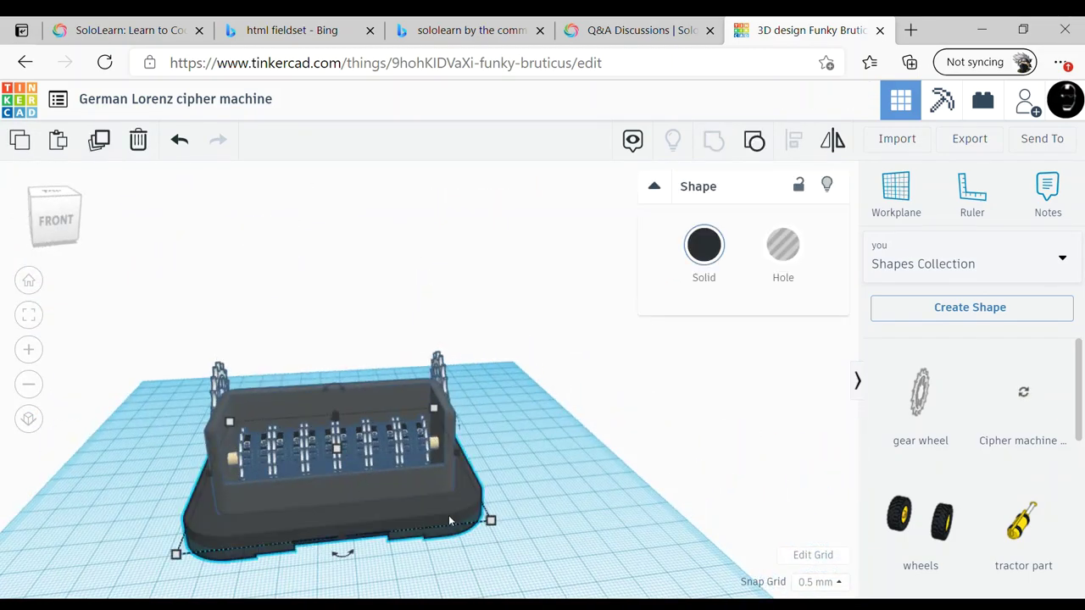
left_click_drag(343, 553, 340, 407)
mouse_move(340, 407)
right_mouse_down()
mouse_move(400, 456)
mouse_move(606, 539)
right_mouse_up()
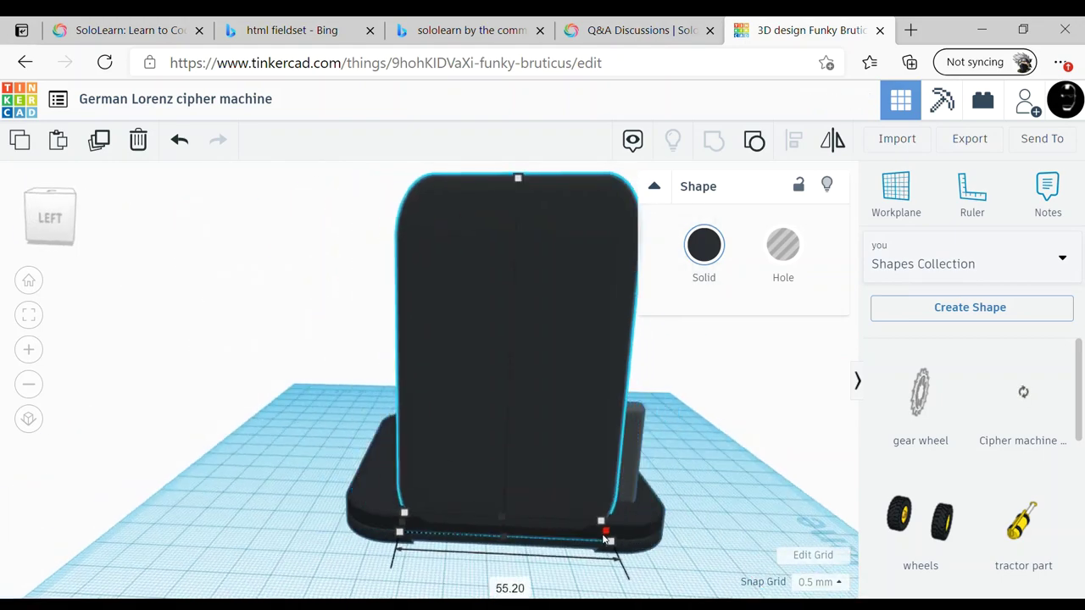
left_click_drag(606, 538, 458, 294)
left_click_drag(453, 178, 452, 387)
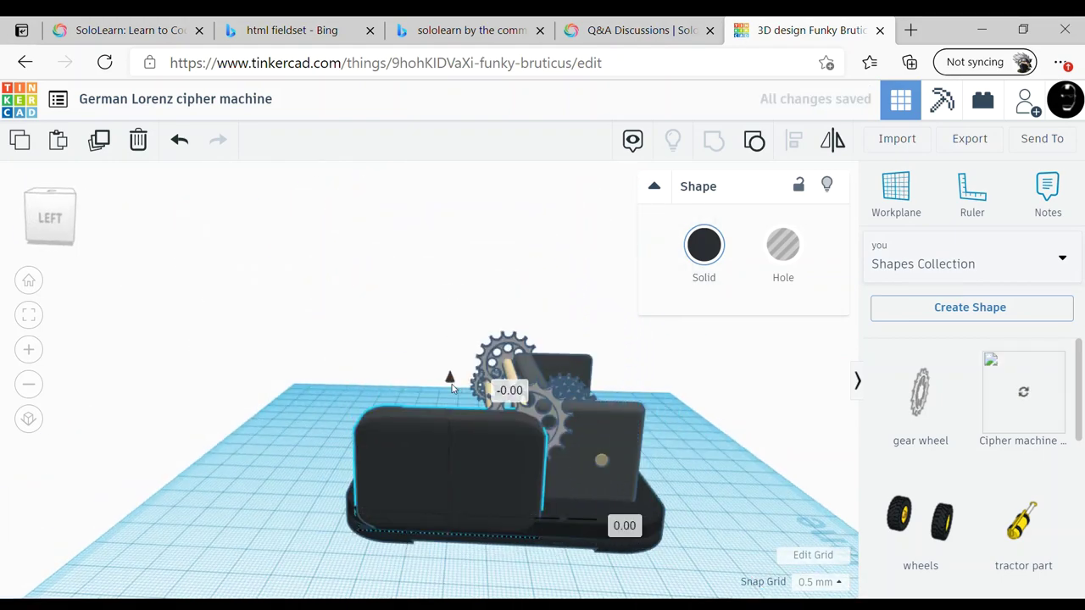
mouse_move(452, 387)
right_mouse_down()
mouse_move(348, 444)
mouse_move(498, 478)
right_mouse_up()
Undo the last three changes and reselect the black panel
key("ctrl+z")
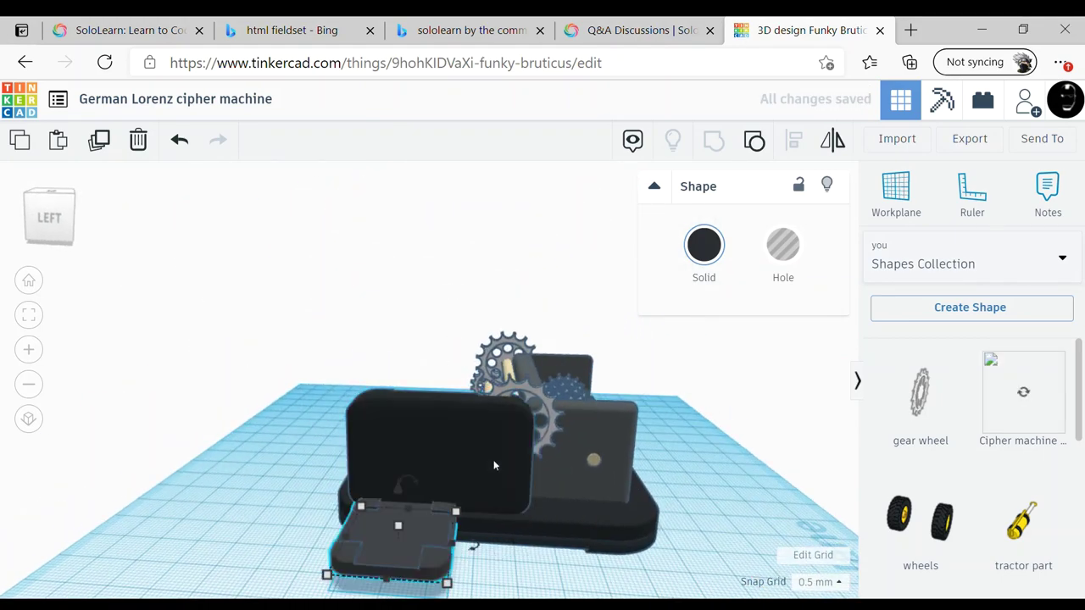
key("ctrl+z")
key("ctrl+z")
key("ctrl+z")
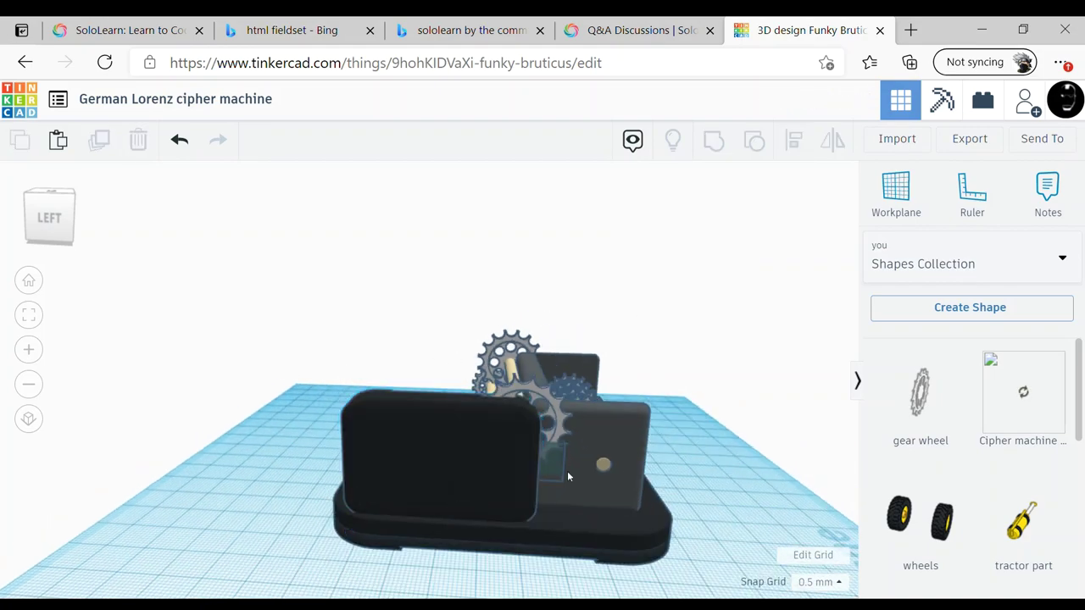
key("ctrl+z")
left_click(587, 418)
right_click_drag(587, 419, 394, 459)
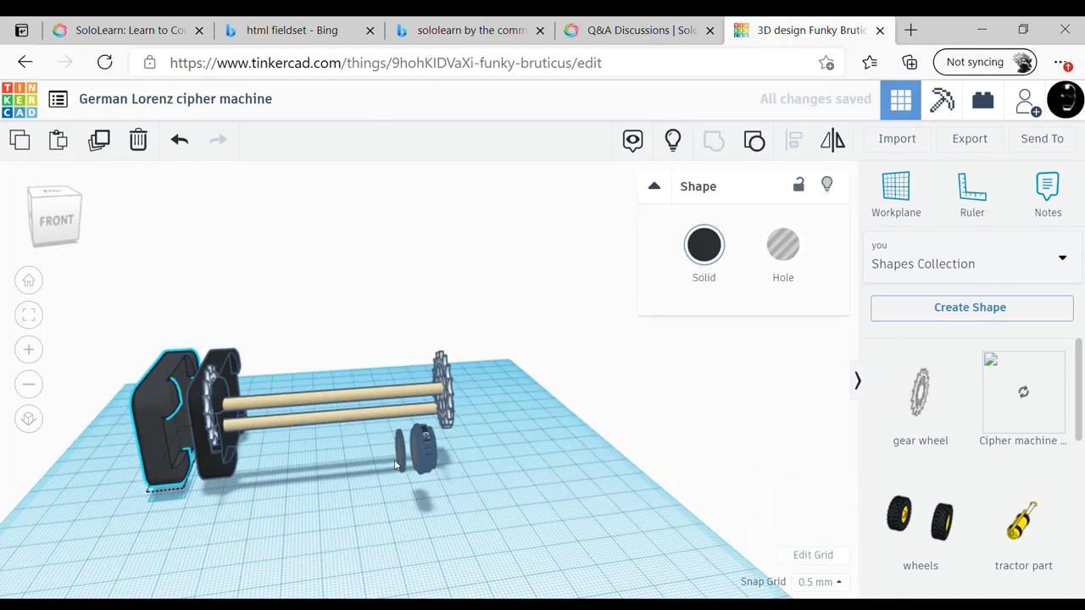
left_click(168, 442)
Resize the black panel, hollow it into a frame with a box hole, and show all parts
left_click(185, 380)
right_click_drag(185, 381, 419, 477)
left_click_drag(520, 559, 470, 509)
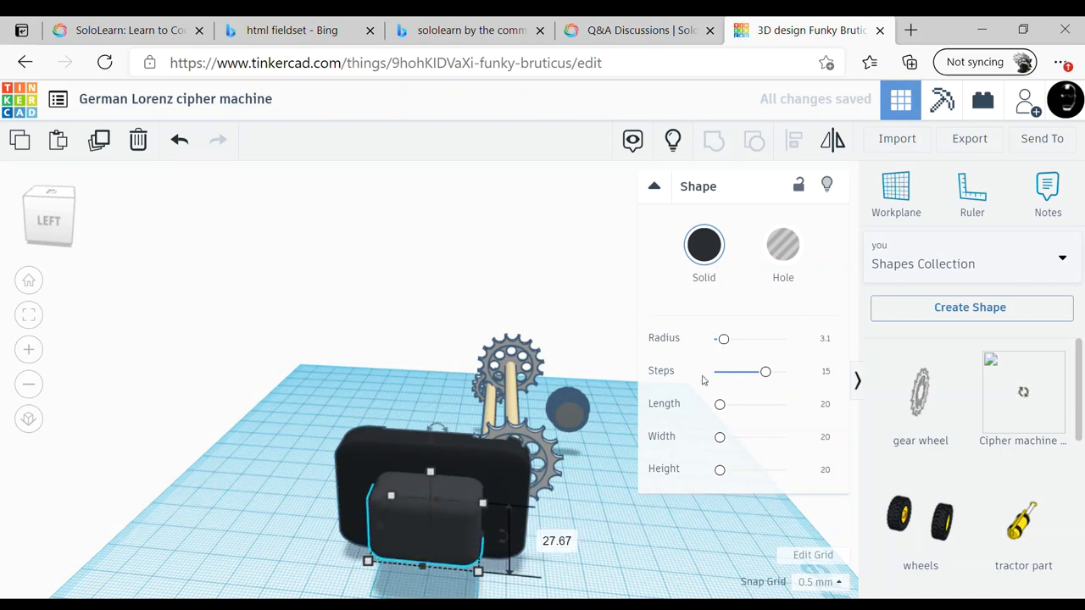
key("ctrl+g")
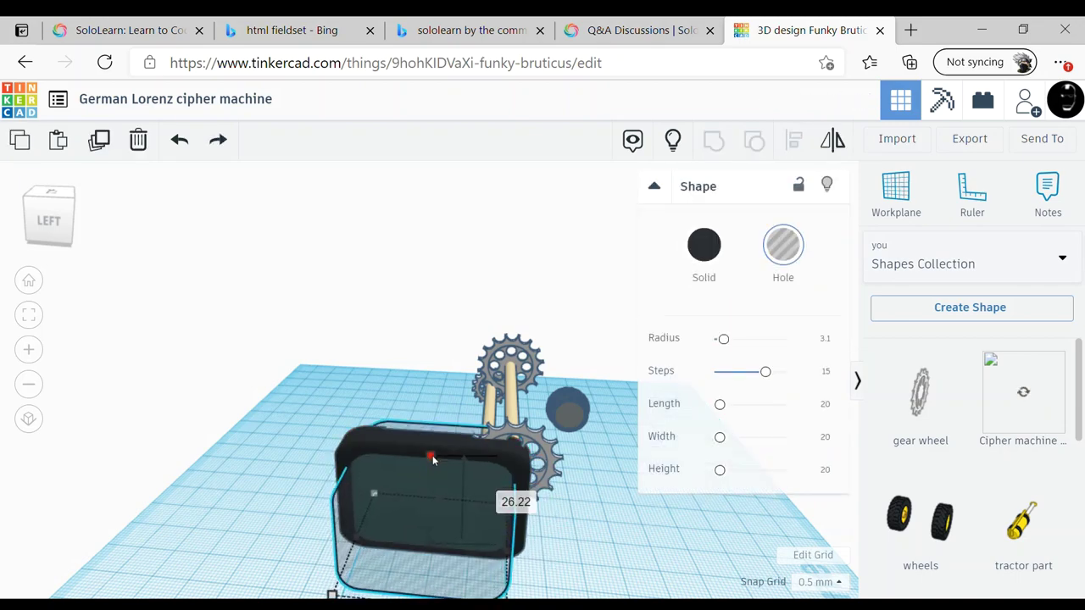
key("ctrl+shift+h")
Undo the last two changes and select the front-left inner panel
mouse_move(566, 492)
right_mouse_down()
mouse_move(949, 484)
mouse_move(639, 436)
right_mouse_up()
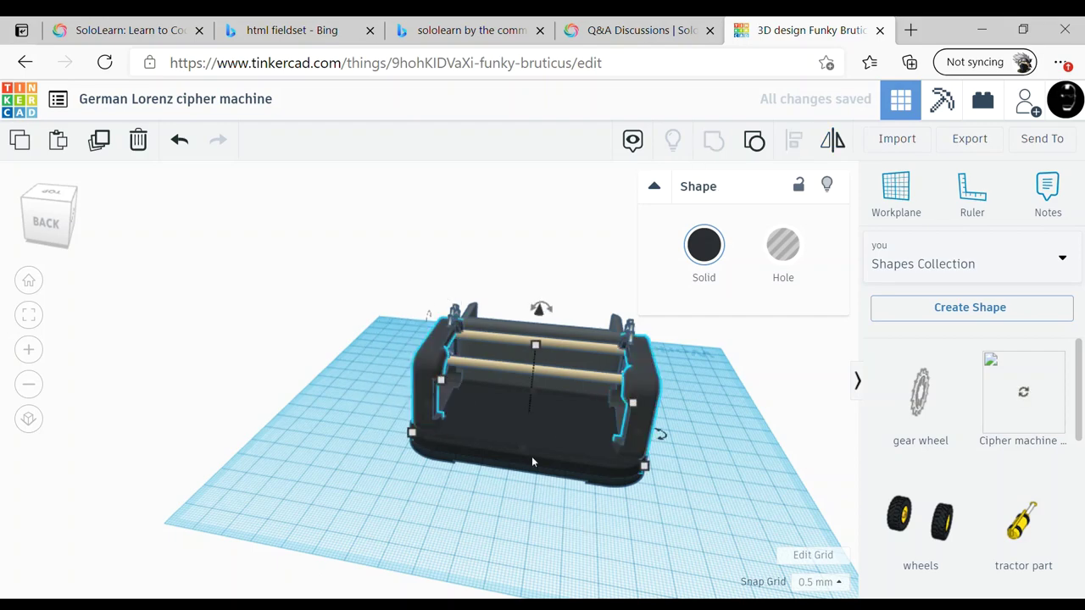
key("ctrl+z")
key("ctrl+z")
key("ctrl+z")
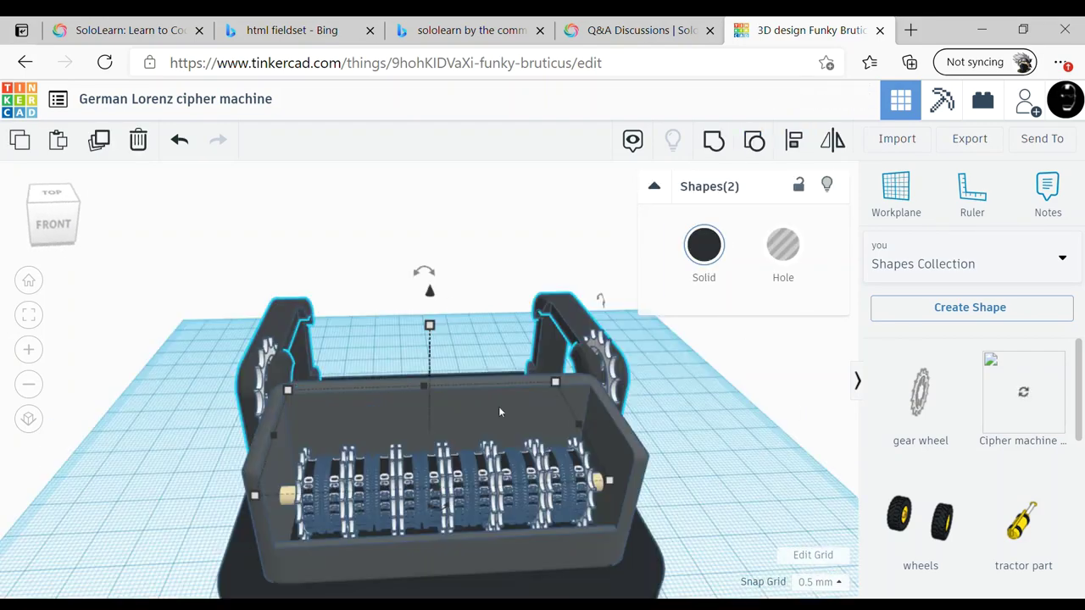
key("ctrl+z")
key("ctrl+z")
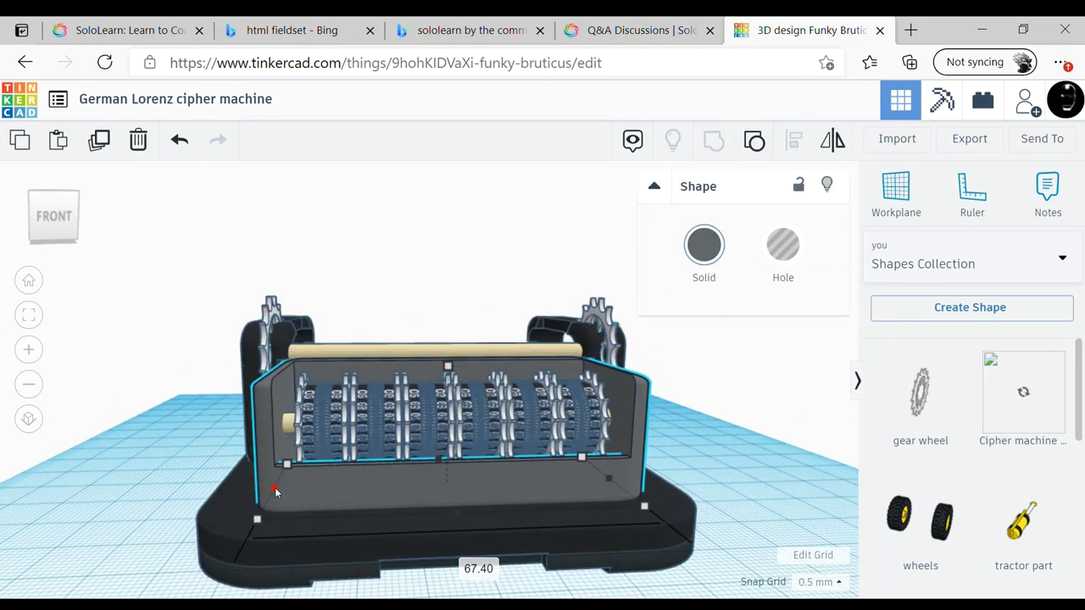
right_click_drag(275, 491, 475, 496)
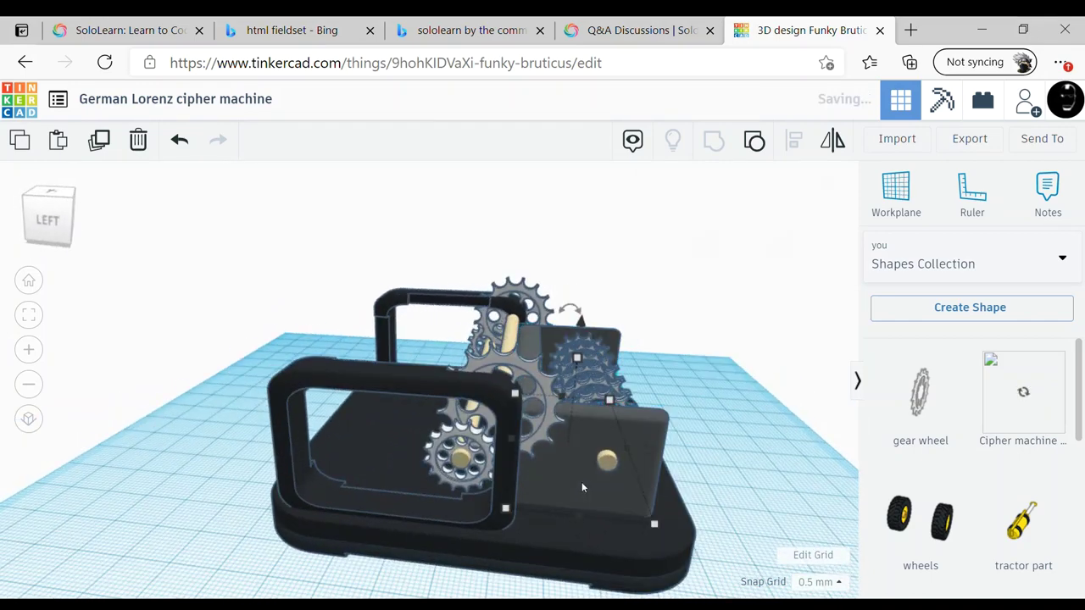
left_click(409, 430)
Ungroup the selection and resize a box into a large thin lid over the housing
left_click(754, 142)
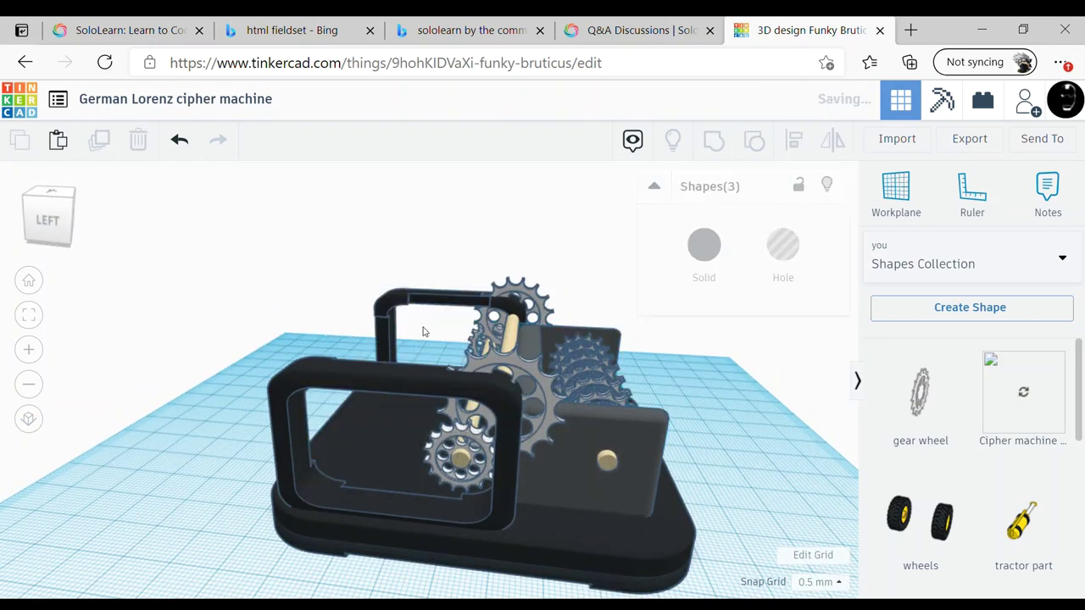
left_click(423, 358)
left_click_drag(404, 316, 517, 426)
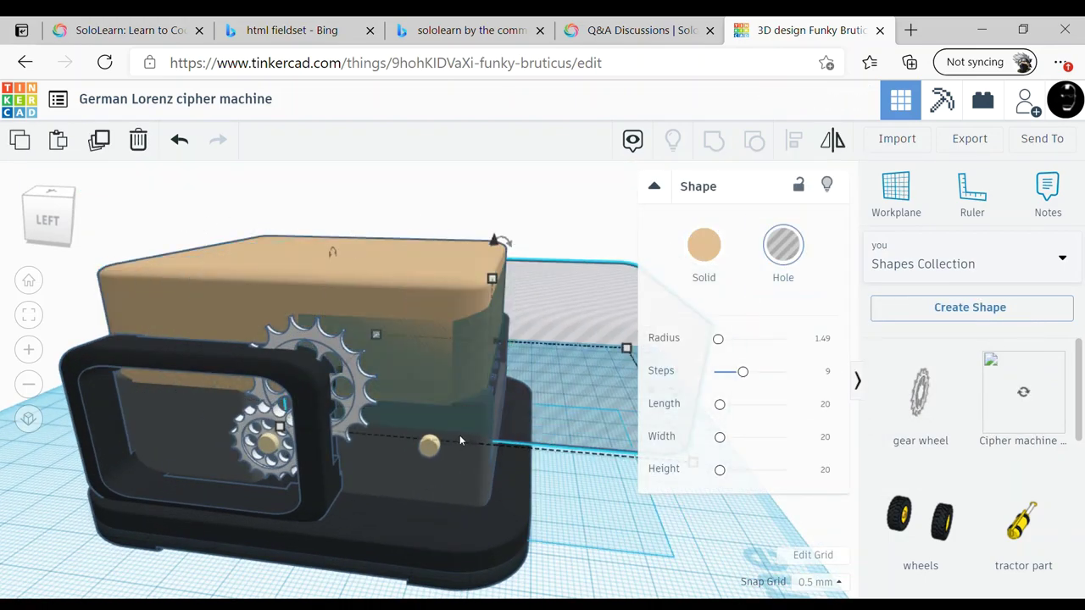
left_click_drag(332, 252, 339, 287)
mouse_move(339, 287)
right_mouse_down()
mouse_move(430, 345)
mouse_move(651, 437)
mouse_move(431, 384)
right_mouse_up()
Duplicate the lid into a tilted upright plate, colour the lid grey, and paste a cream cylinder
key("ctrl+d")
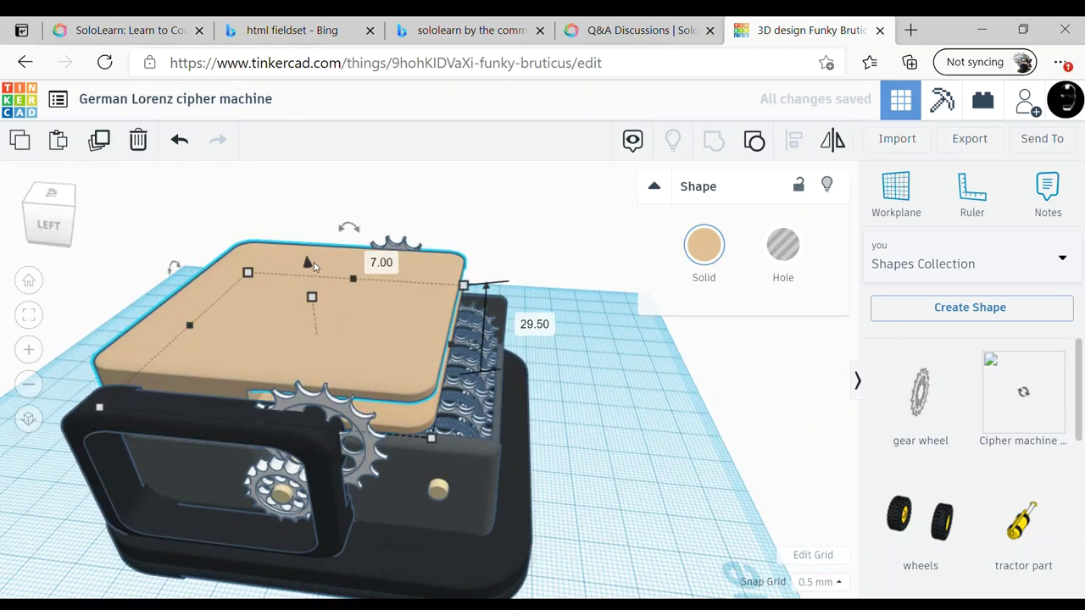
left_click_drag(314, 262, 509, 483)
left_click_drag(500, 245, 412, 291)
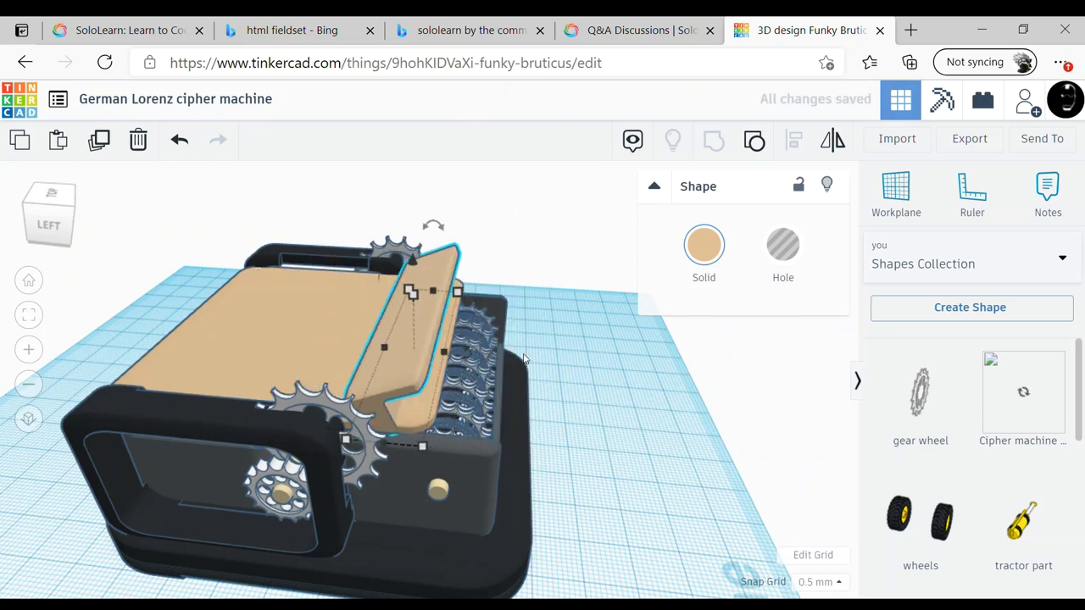
left_click(440, 392, "shift")
left_click(703, 245)
left_click(1012, 366)
mouse_move(593, 382)
right_mouse_down()
mouse_move(454, 401)
mouse_move(696, 427)
right_mouse_up()
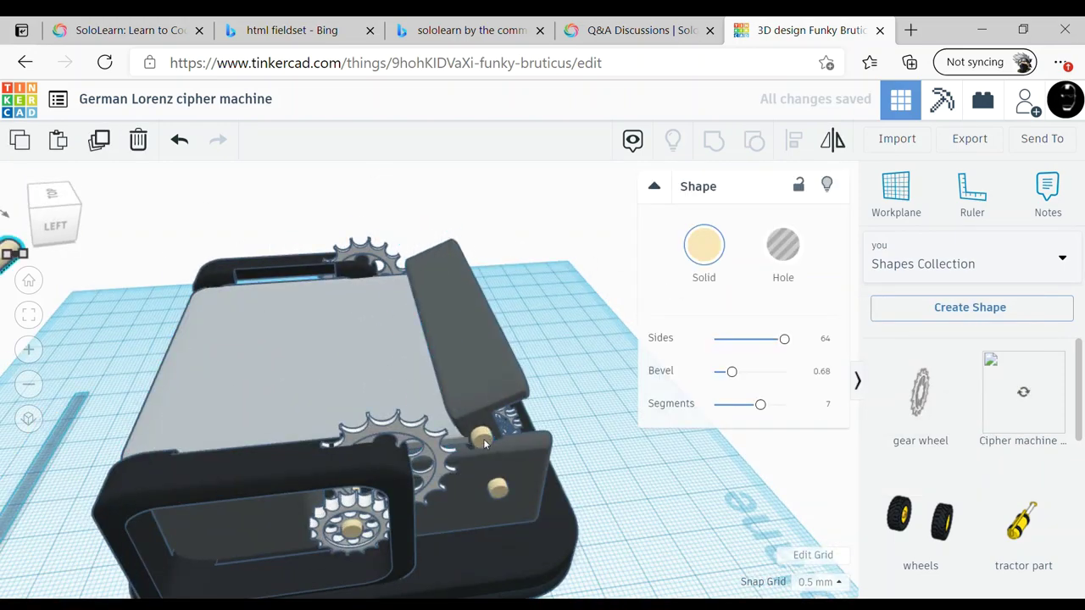
key("ctrl+v")
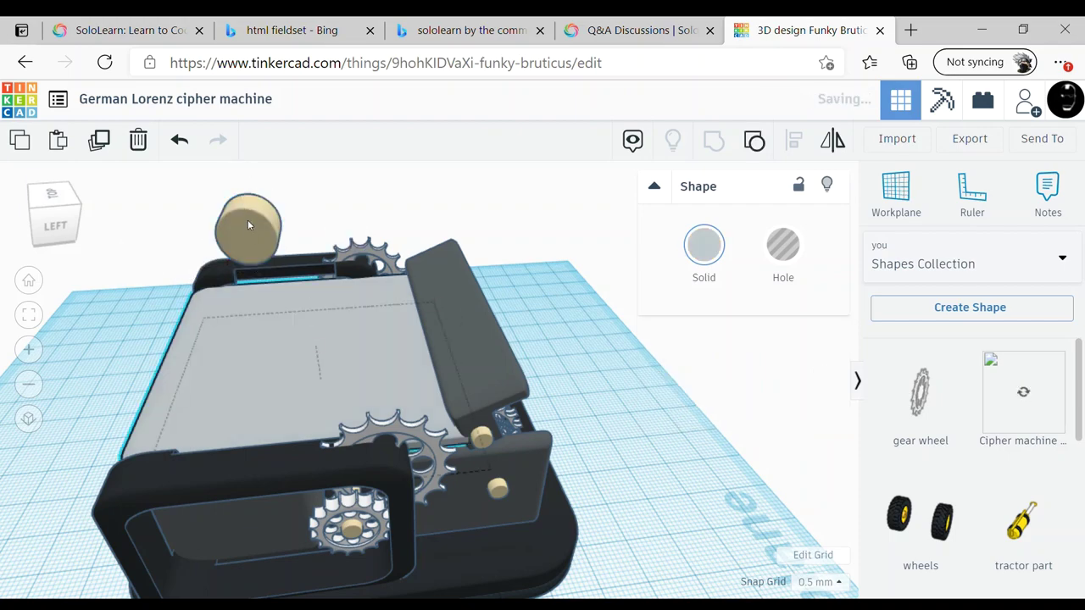
Lengthen the cream cylinder across the lid, nudge it right, and make it black
left_click(248, 223)
left_click_drag(235, 264, 339, 279)
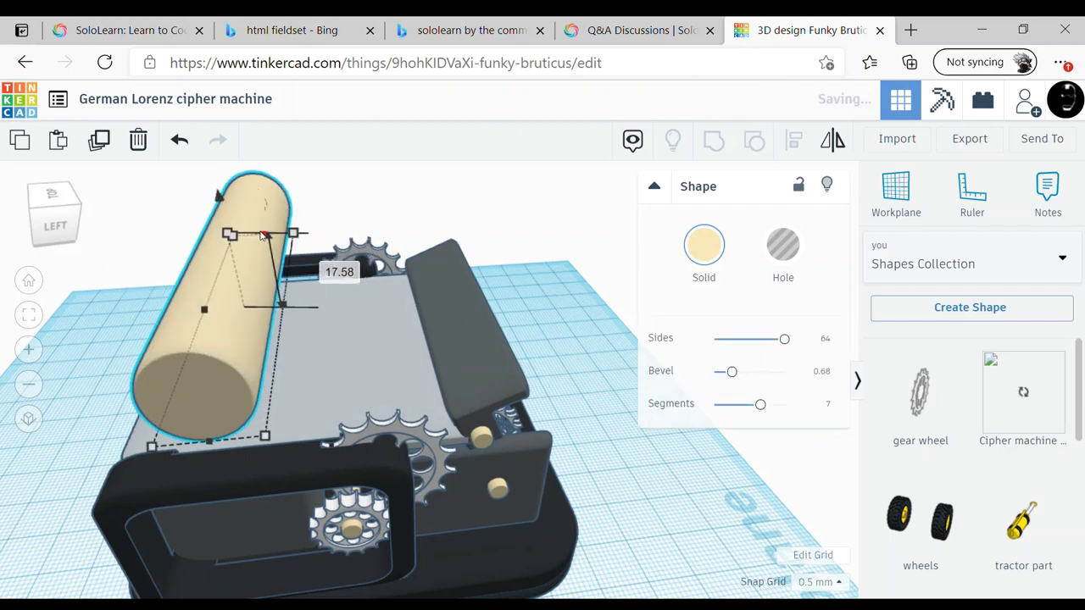
right_click_drag(339, 279, 484, 410)
scroll(358, 441, "up", 3)
key("shift+Right")
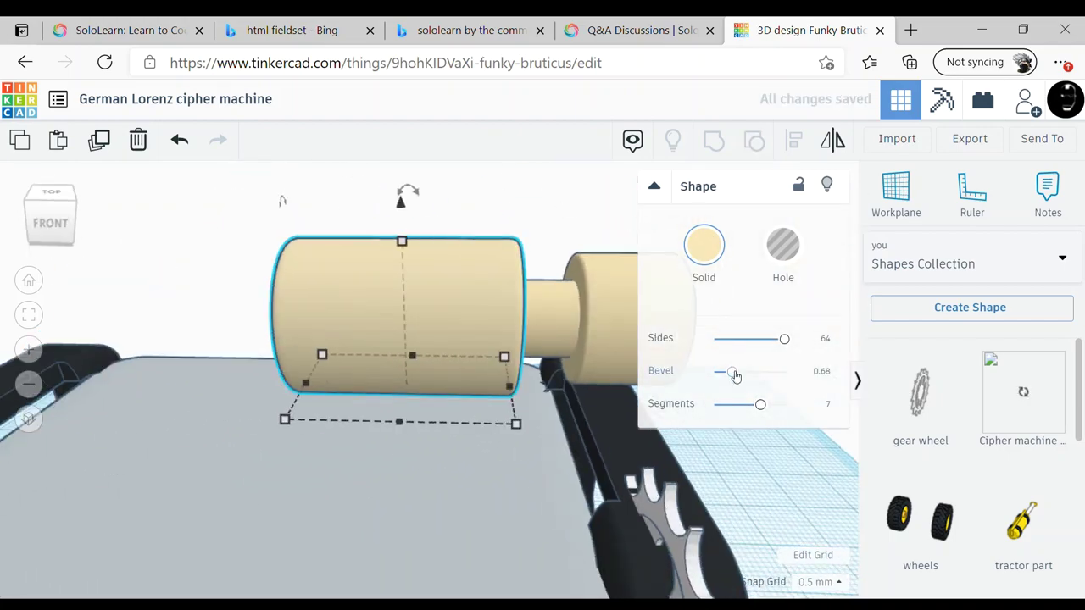
left_click(584, 322)
Resize the small cutting cylinder at the roller's end to hollow it out
mouse_move(585, 323)
right_mouse_down()
mouse_move(602, 384)
mouse_move(463, 314)
mouse_move(282, 401)
mouse_move(318, 439)
right_mouse_up()
left_click(464, 313)
left_click(317, 439)
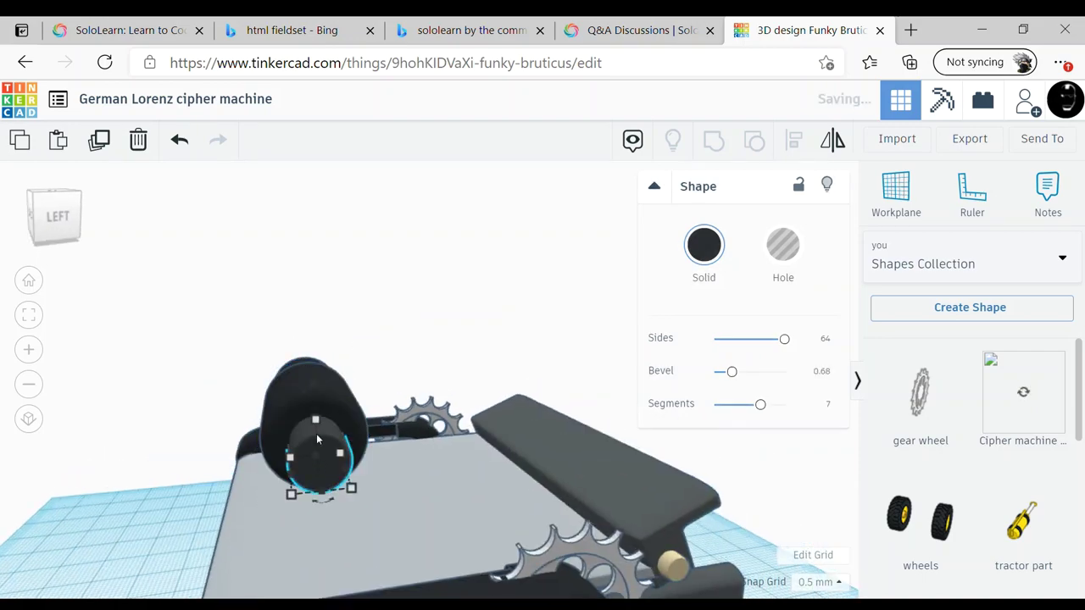
left_click_drag(297, 520, 314, 418)
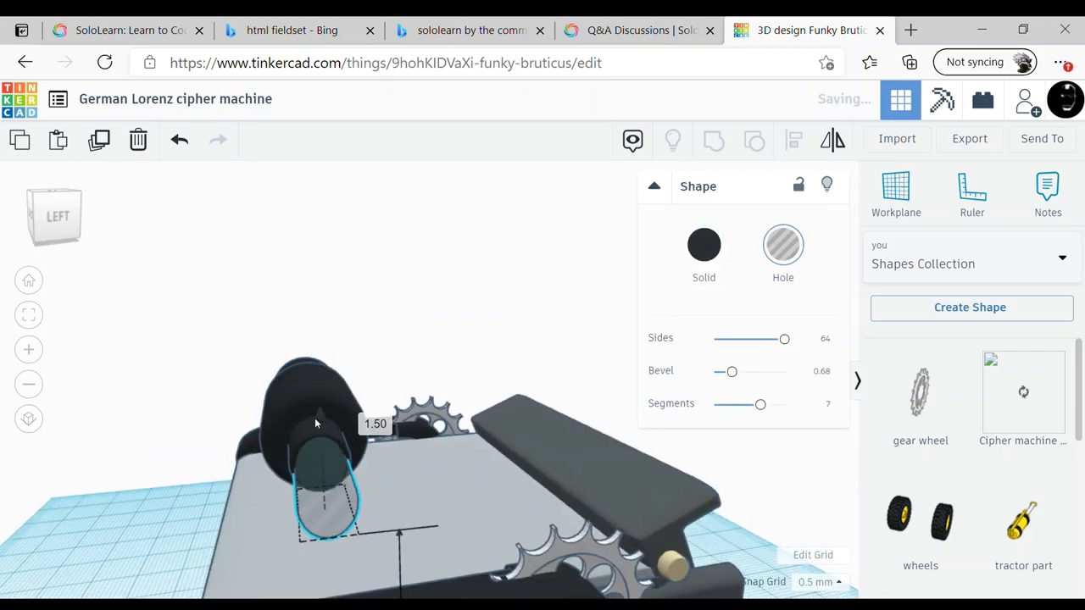
right_click_drag(315, 418, 410, 553)
left_click(409, 553)
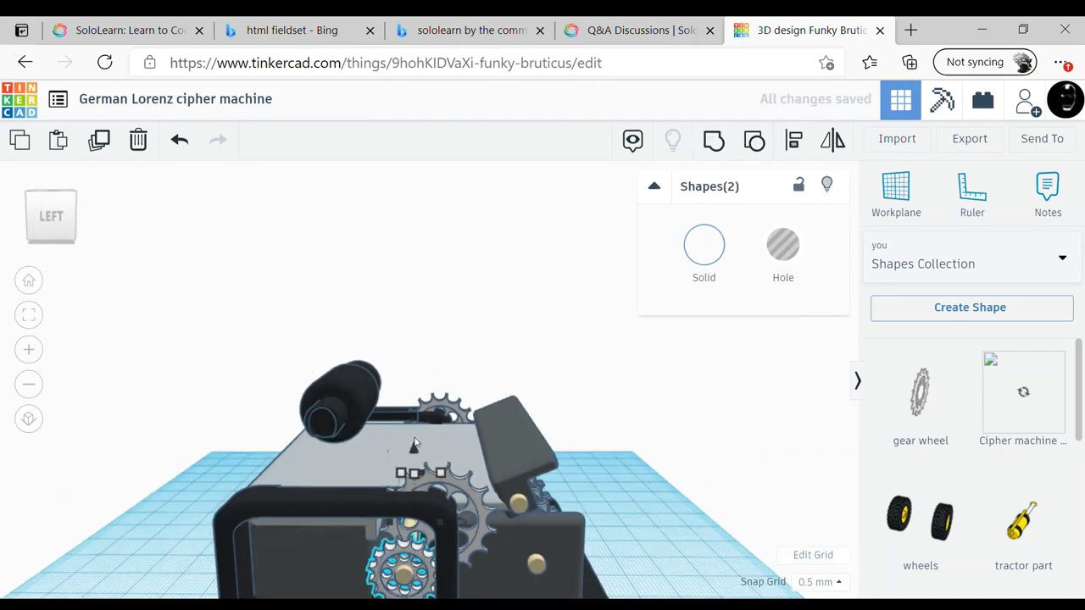
Slide the gear wheel onto the tan rod at the end of the black cylinder
mouse_move(344, 392)
right_mouse_down()
mouse_move(281, 359)
mouse_move(463, 337)
right_mouse_up()
left_click(463, 337)
scroll(231, 397, "up", 5)
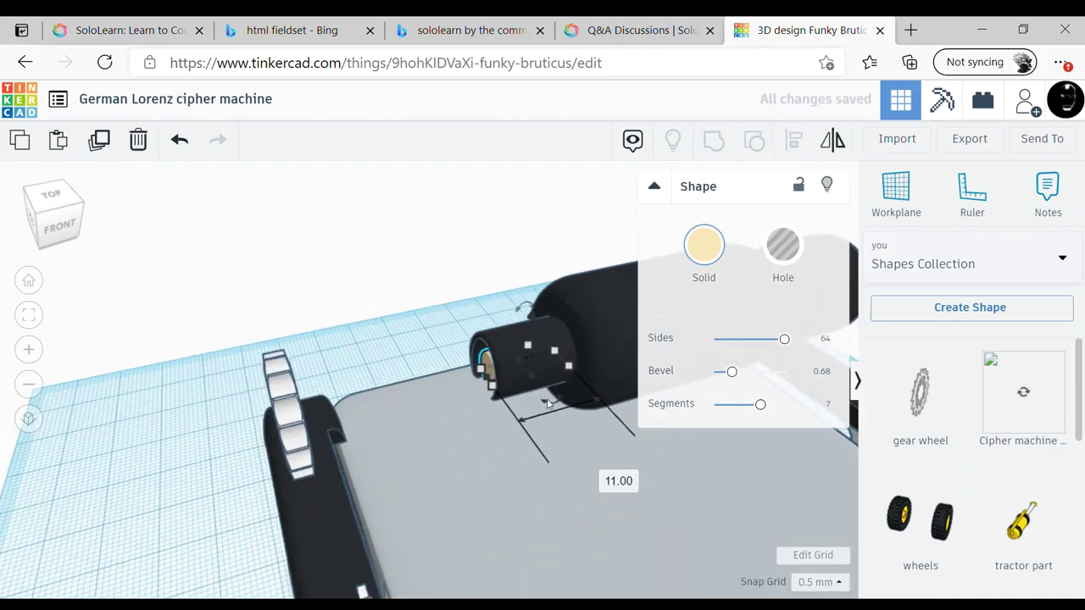
scroll(556, 375, "up", 3)
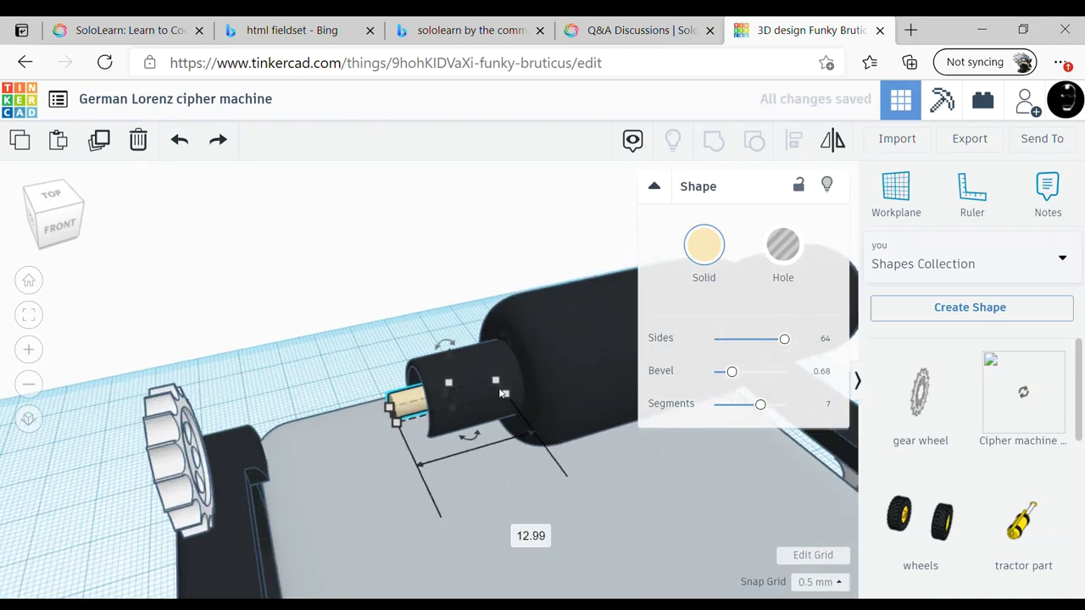
scroll(556, 375, "up", 2)
left_click(711, 381)
left_click_drag(56, 497, 460, 472)
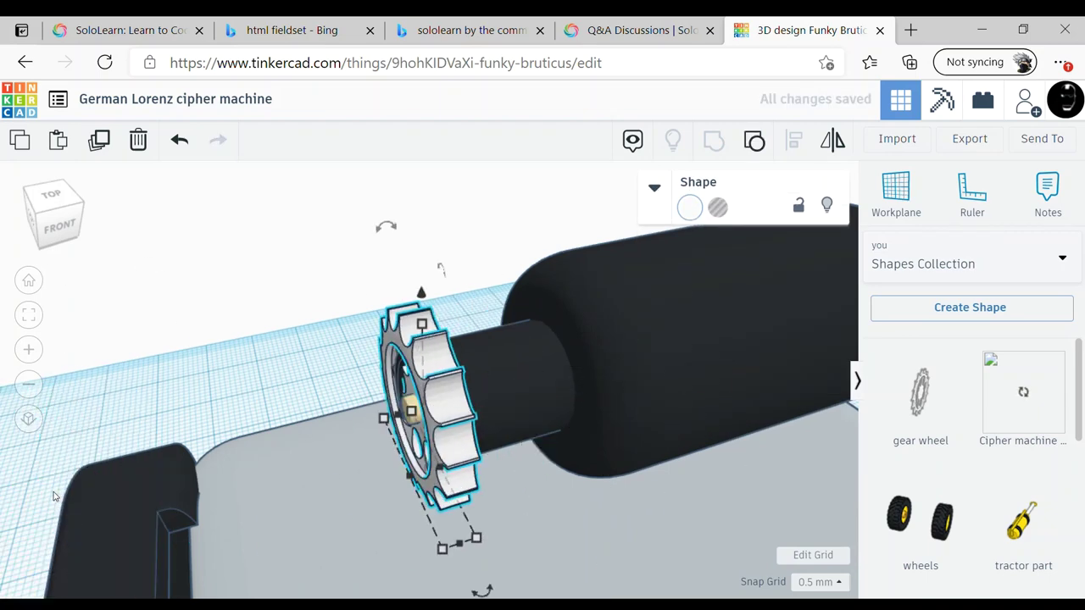
Seat the gear and rod against the cylinder and stretch the rod across the base
right_click_drag(460, 472, 470, 458)
scroll(429, 398, "down", 3)
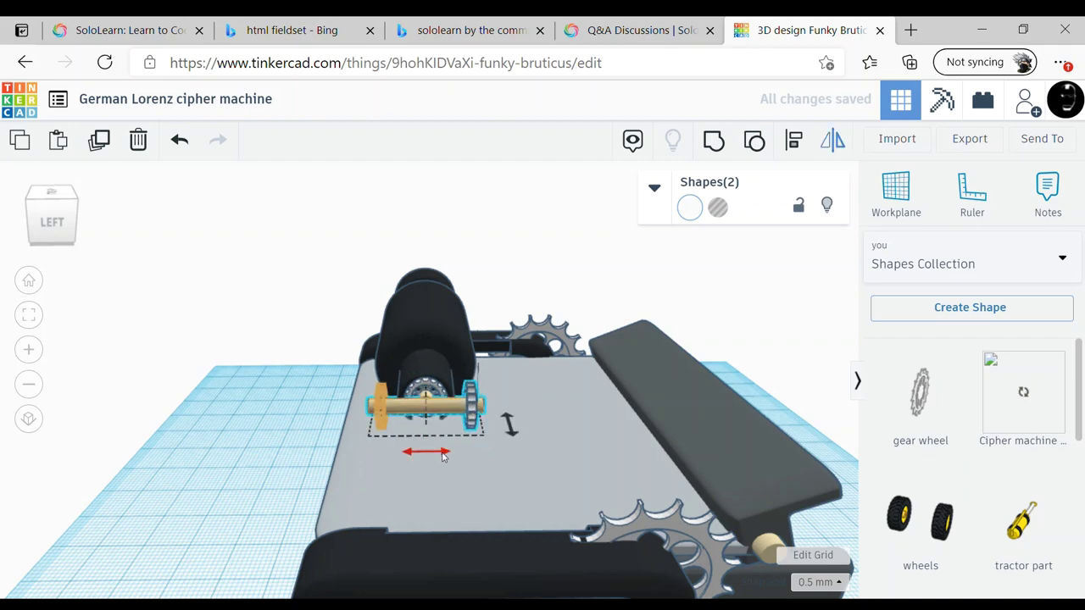
scroll(442, 457, "up", 2)
left_click_drag(441, 457, 466, 387)
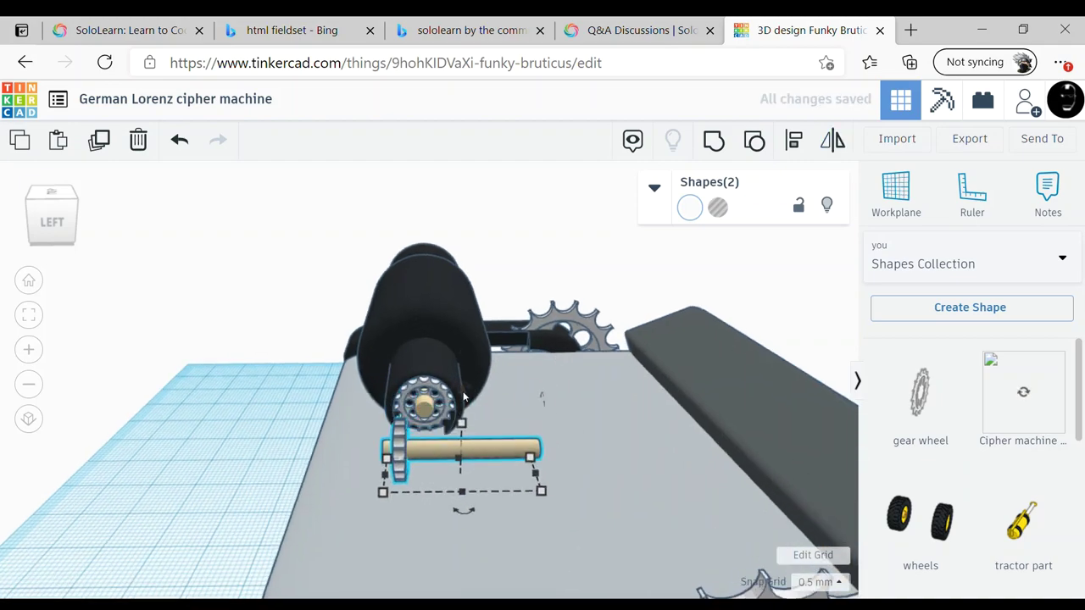
right_click_drag(464, 396, 408, 490)
right_click_drag(572, 541, 616, 513)
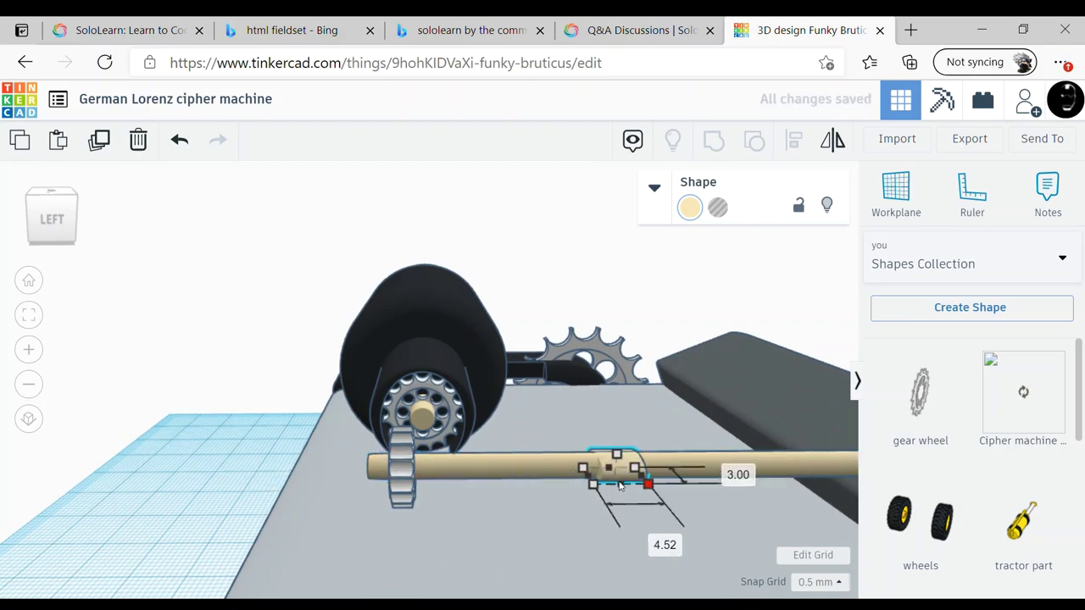
right_click_drag(619, 485, 613, 513)
left_click(581, 445)
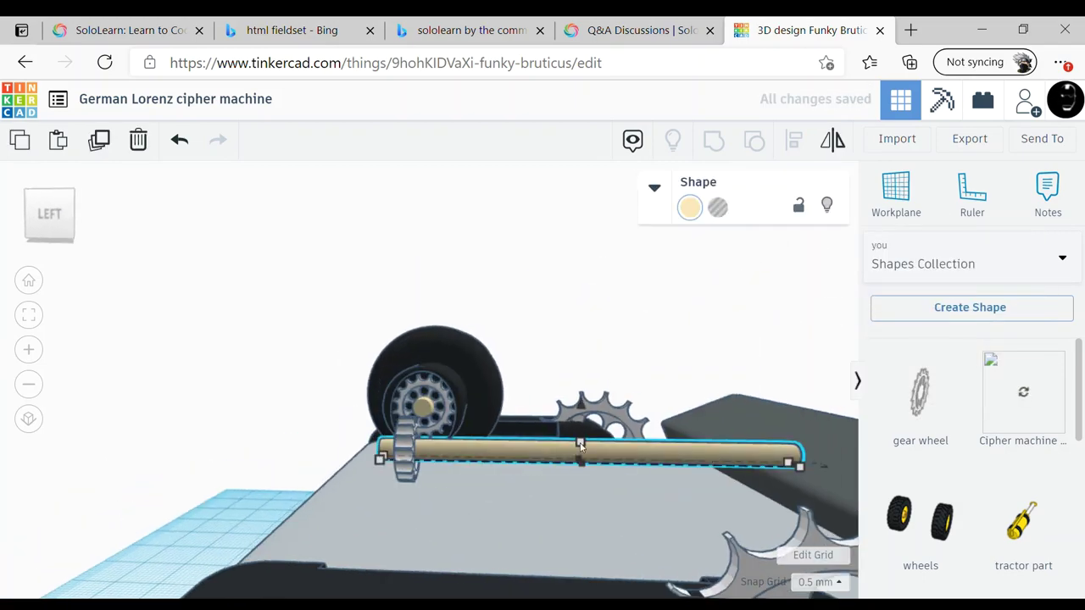
Select and zoom in on the grey box on the base beneath the rod
left_click(460, 380)
key("f")
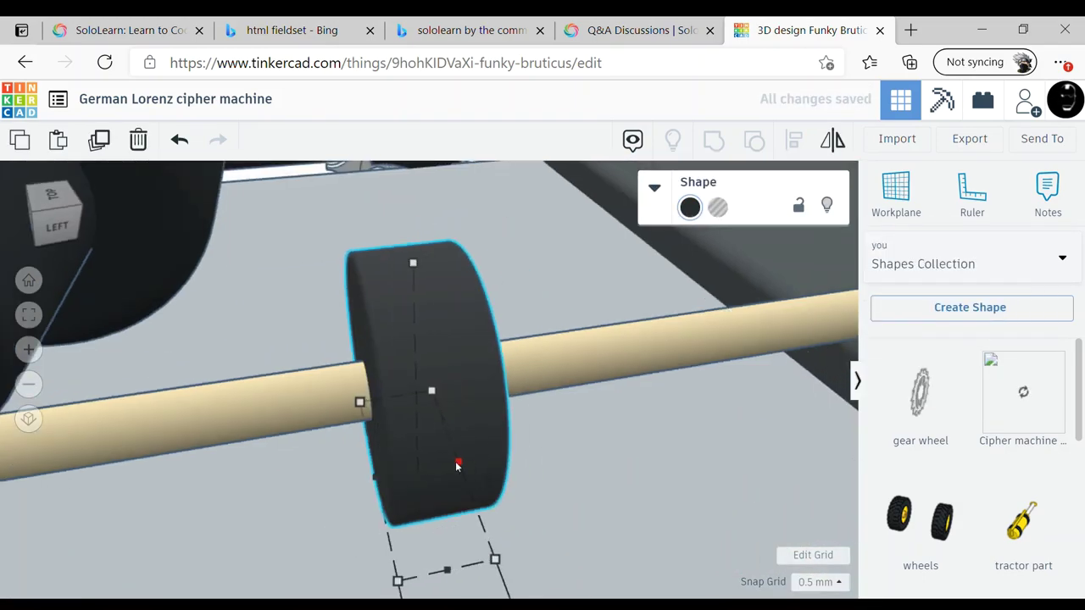
scroll(455, 464, "down", 5)
scroll(433, 479, "down", 2)
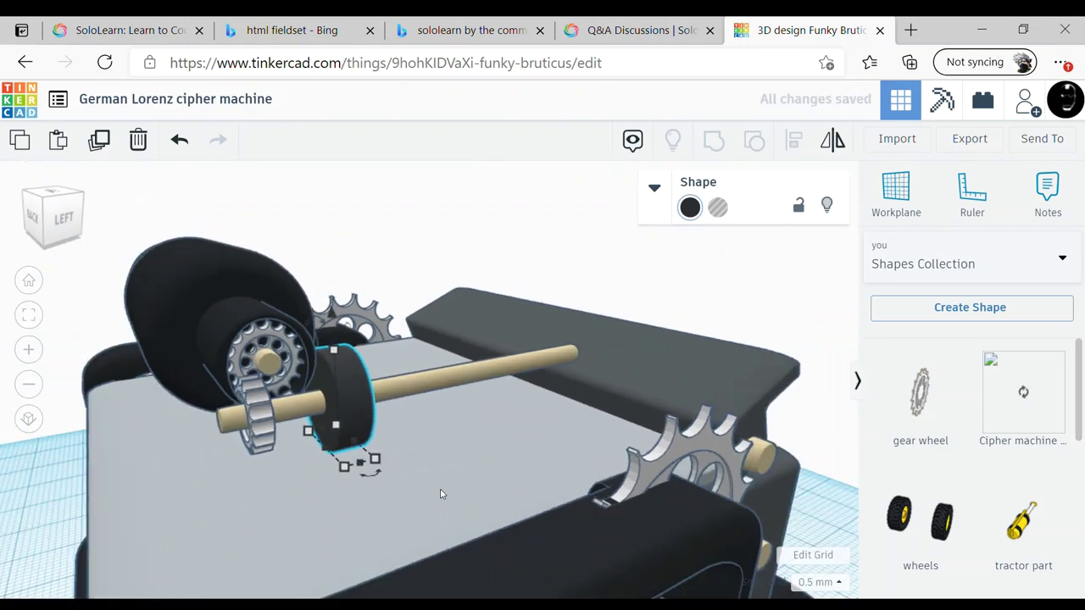
scroll(416, 509, "down", 2)
left_click(406, 518)
key("f")
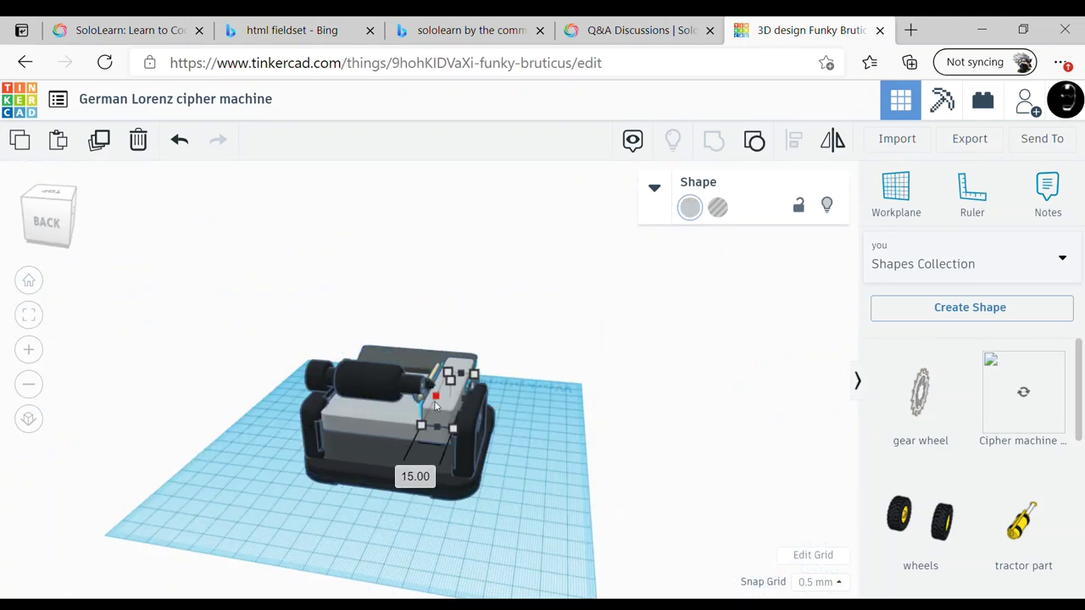
right_click_drag(435, 406, 508, 499)
key("f")
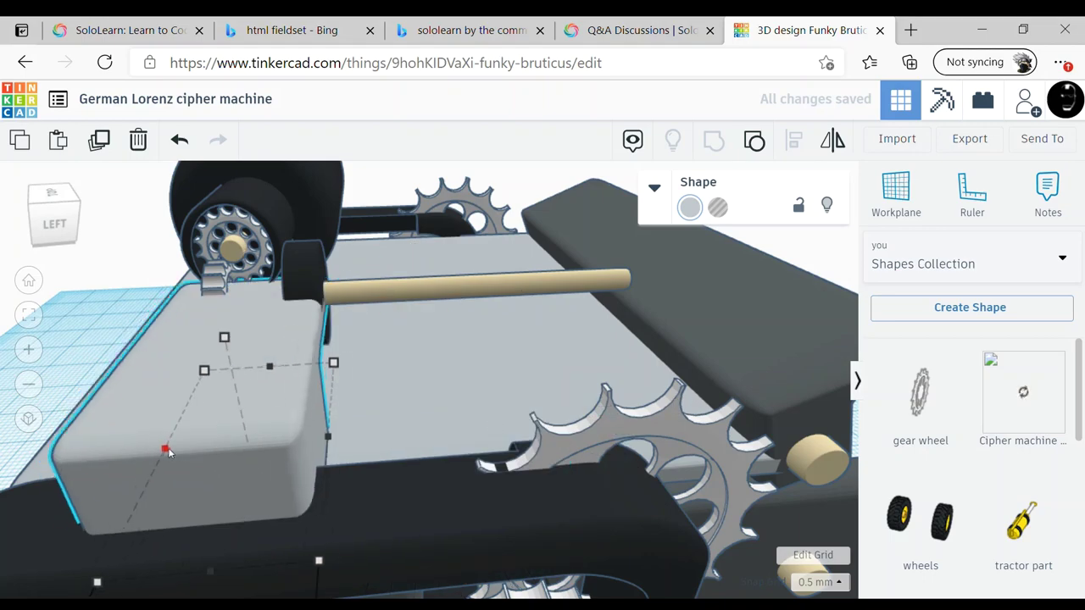
Resize the grey box into an L-shaped bracket and rotate it 90 degrees
left_click_drag(168, 452, 241, 488)
right_click_drag(241, 488, 394, 470)
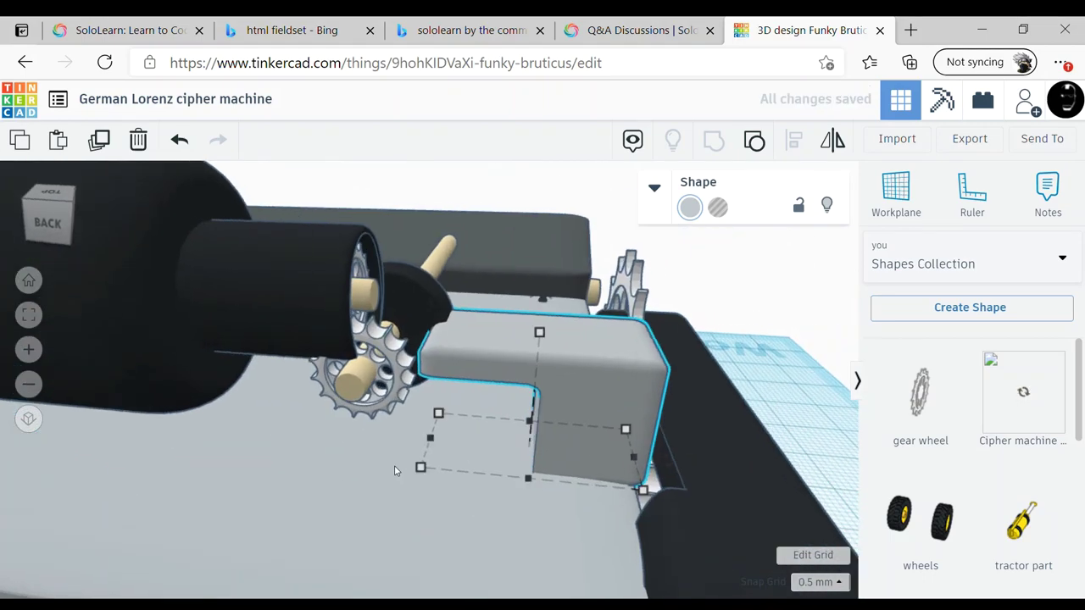
left_click_drag(613, 456, 606, 450)
mouse_move(606, 449)
right_mouse_down()
mouse_move(386, 502)
mouse_move(291, 432)
mouse_move(515, 438)
right_mouse_up()
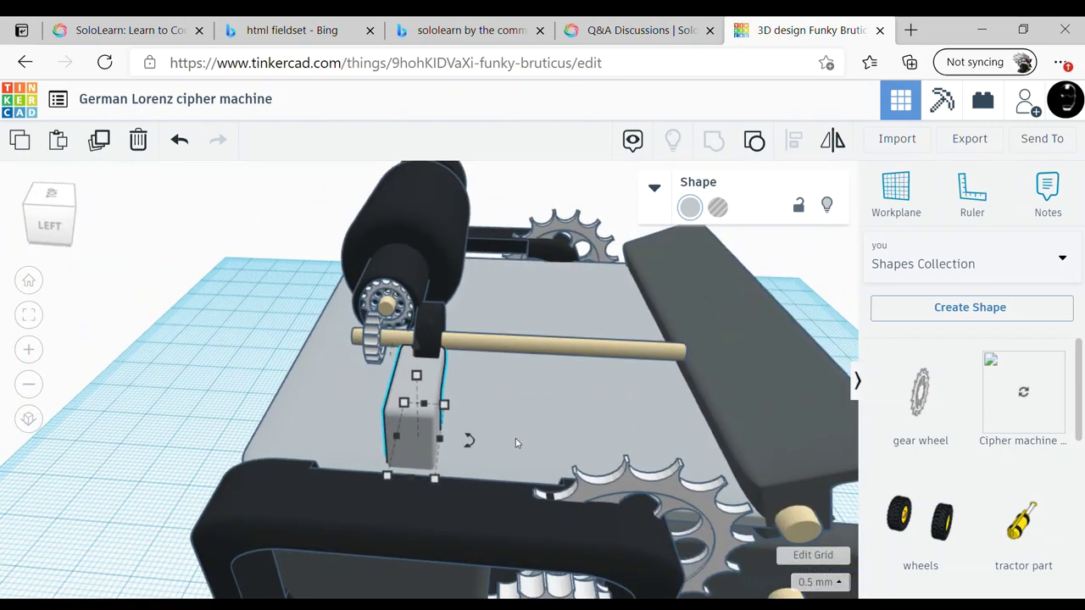
right_click_drag(482, 401, 546, 514)
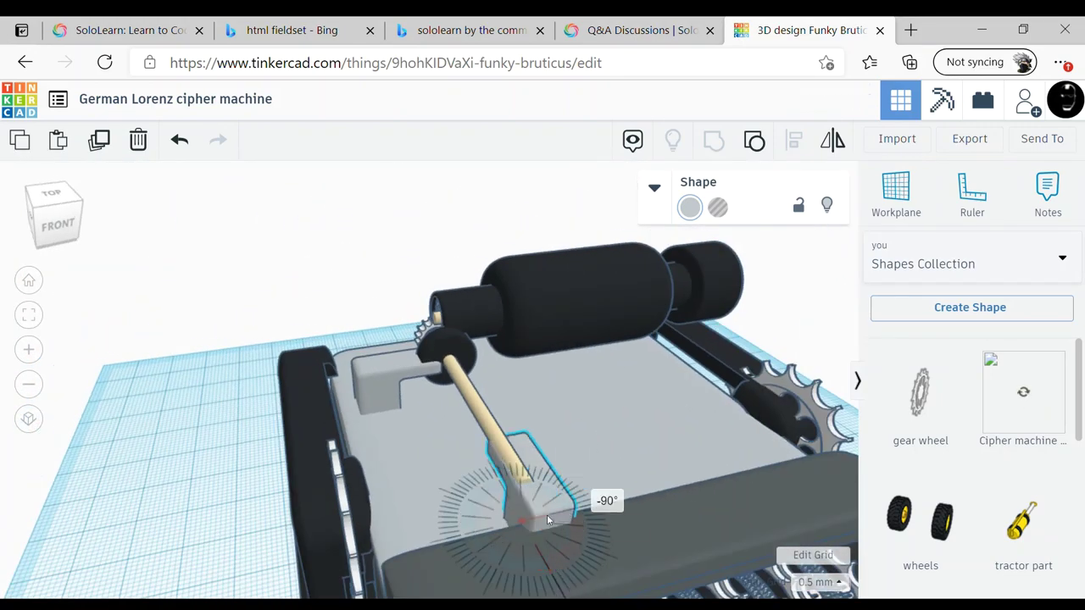
left_click_drag(622, 424, 656, 395)
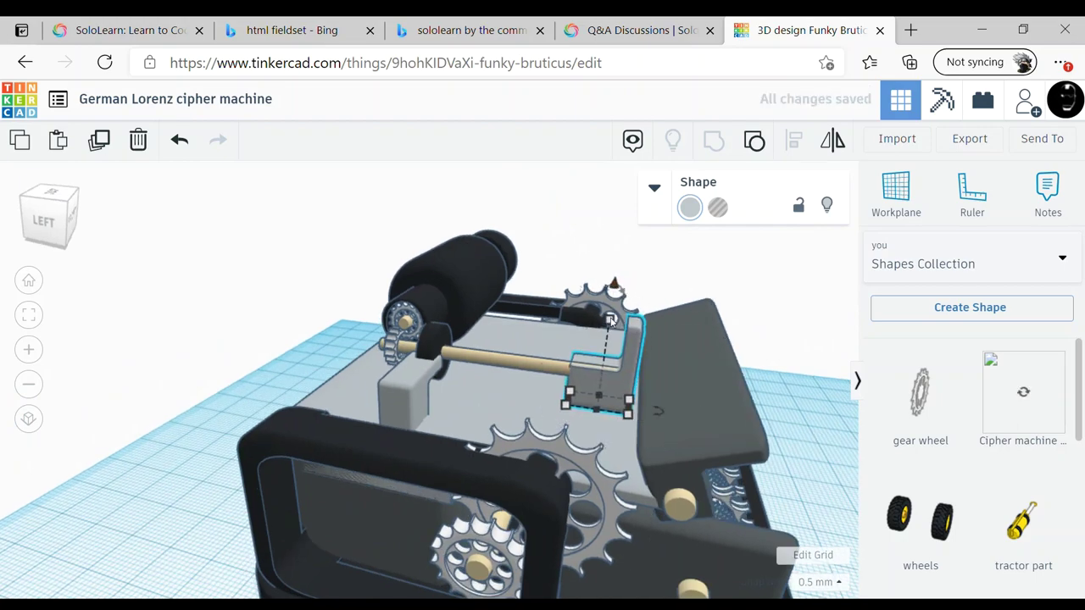
Inspect the finished machine from several angles and select every object in the design
mouse_move(610, 321)
right_mouse_down()
mouse_move(619, 386)
mouse_move(530, 424)
right_mouse_up()
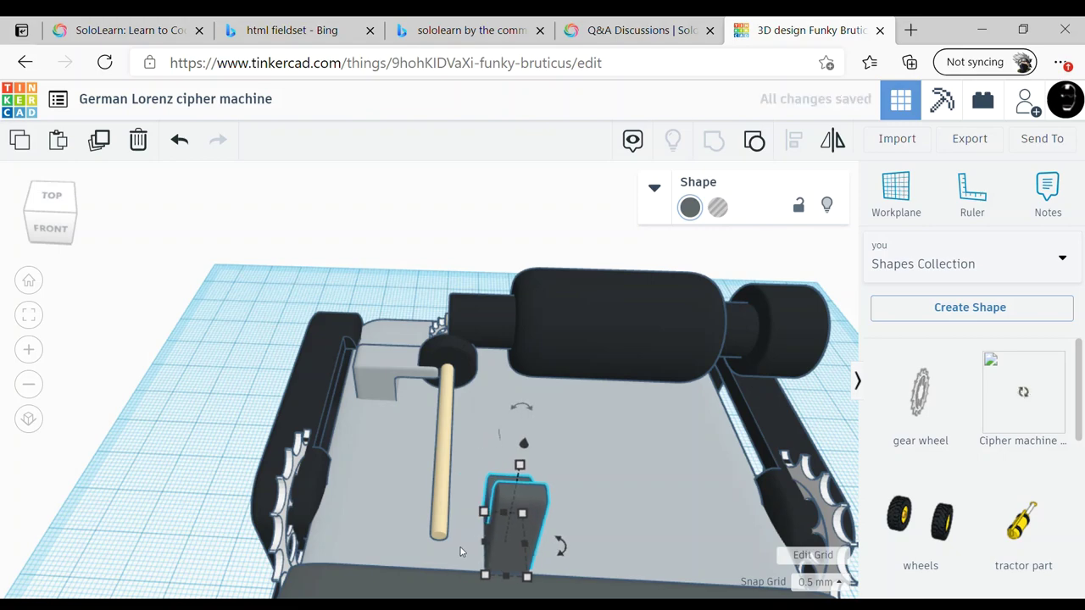
right_click_drag(666, 485, 302, 514)
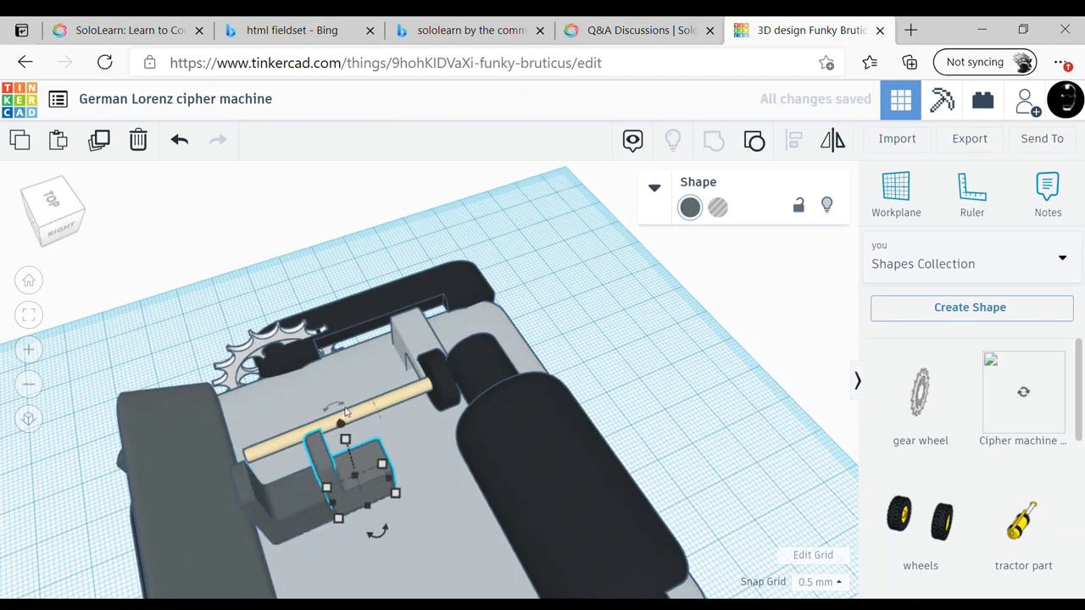
right_click_drag(399, 456, 606, 459)
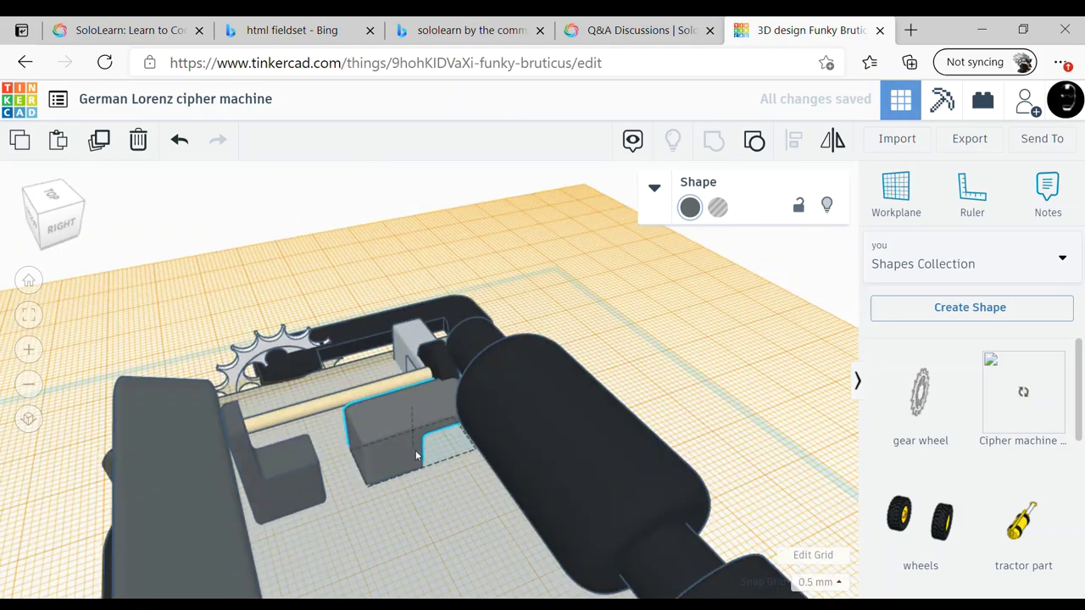
right_click_drag(519, 432, 644, 382)
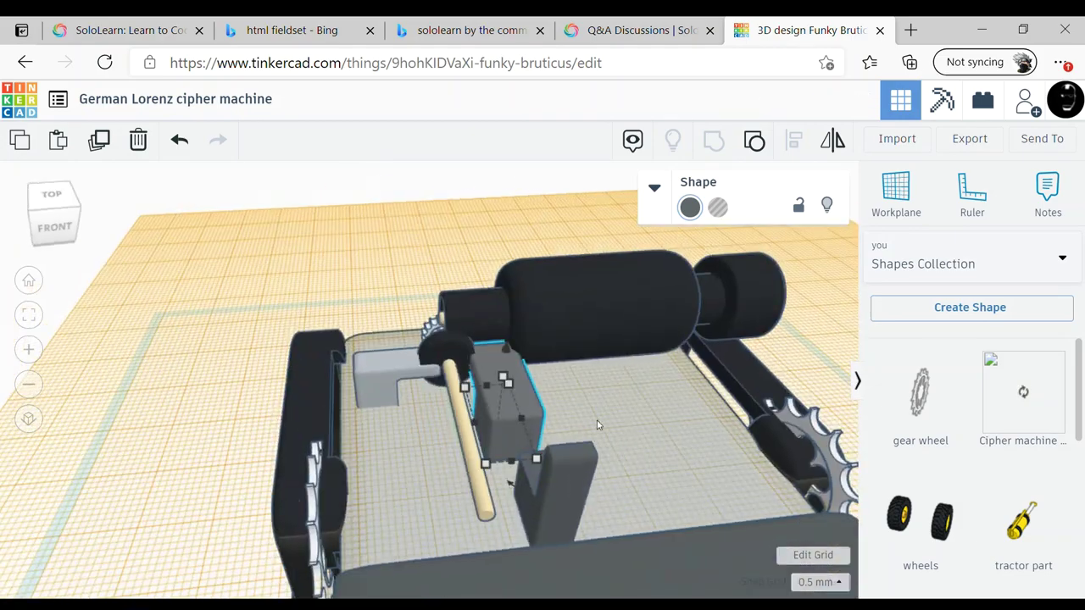
left_click(670, 356, "shift")
left_click(782, 391)
mouse_move(781, 392)
right_mouse_down()
mouse_move(585, 434)
mouse_move(794, 417)
right_mouse_up()
key("ctrl+a")
Delete the whole design and place a red box from the basic shapes library
key("Delete")
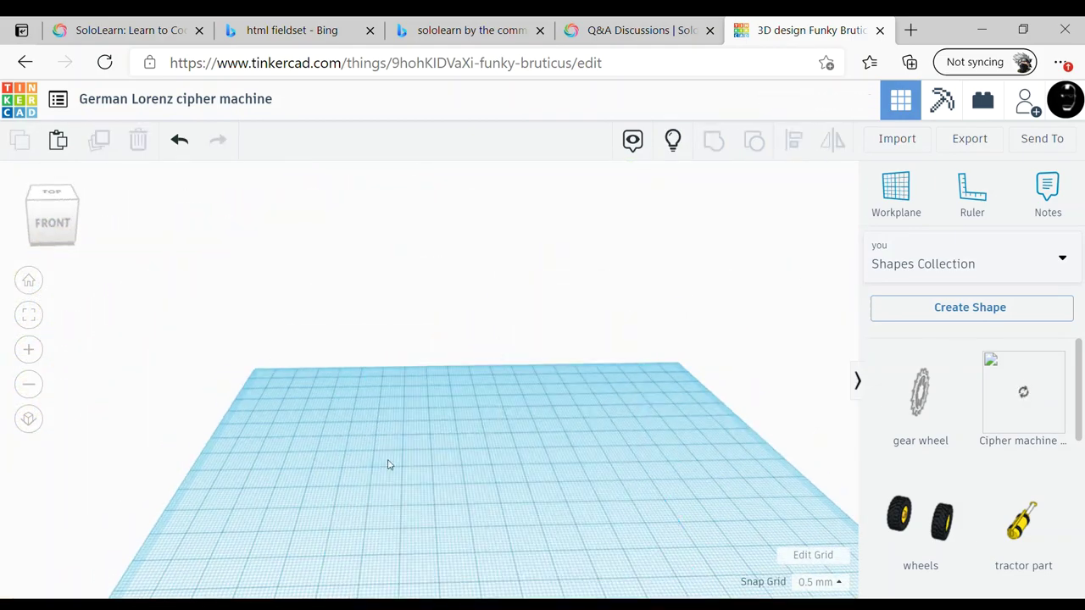
left_click(956, 268)
left_click(957, 293)
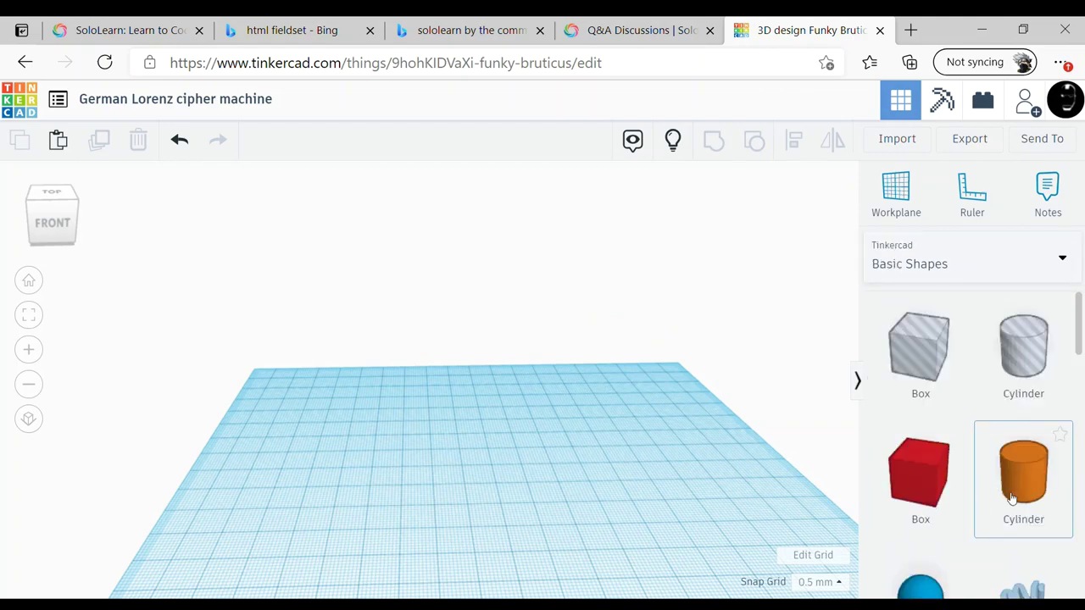
left_click_drag(920, 475, 453, 481)
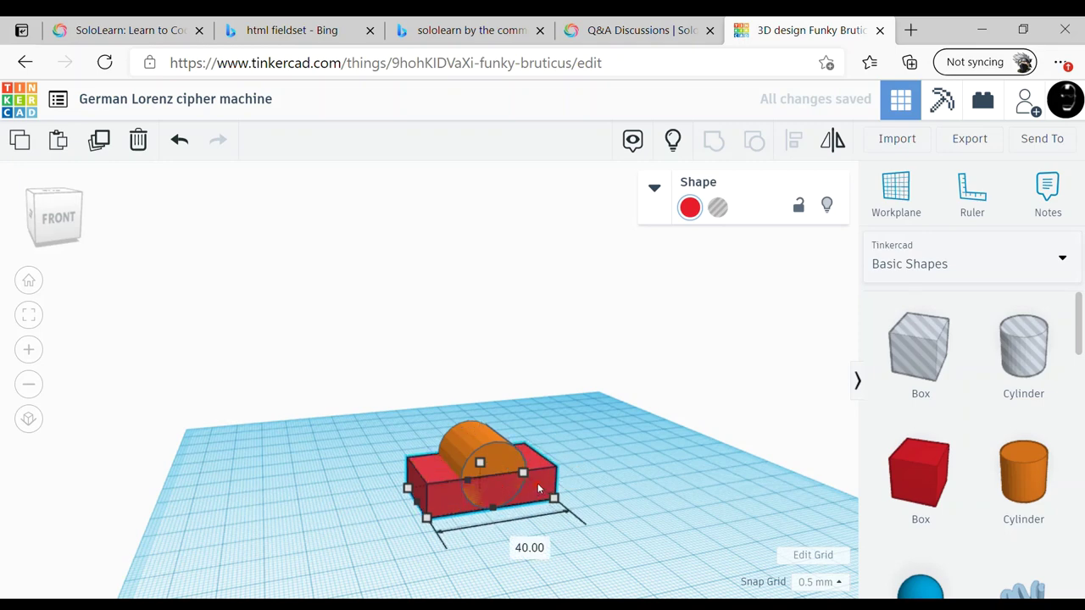
Paste a copy of the orange cylinder and turn it into a hole
key("ctrl+c")
key("ctrl+v")
left_click(718, 207)
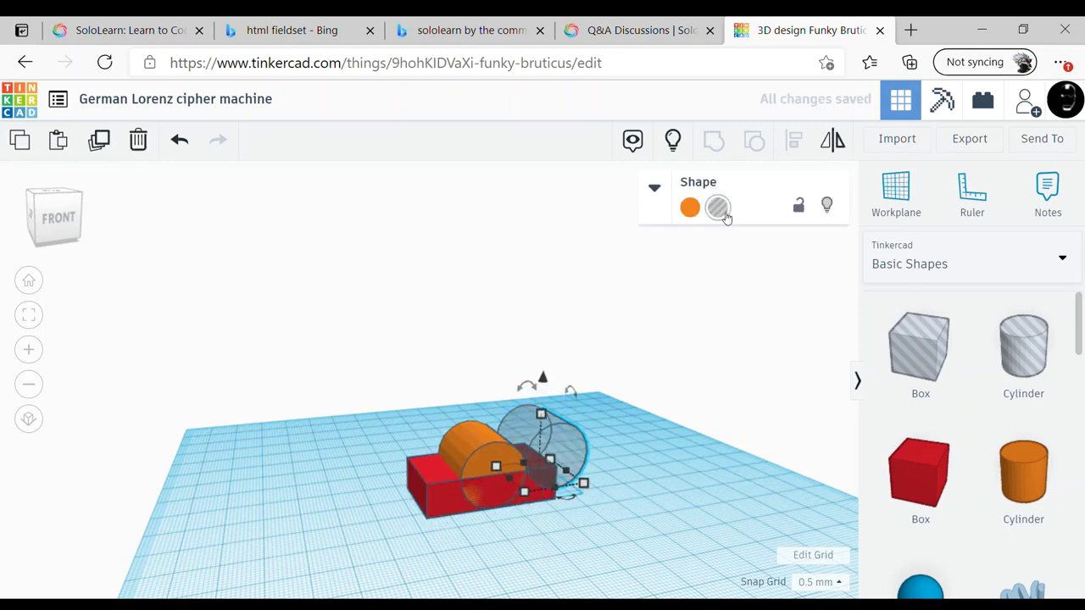
left_click(479, 462)
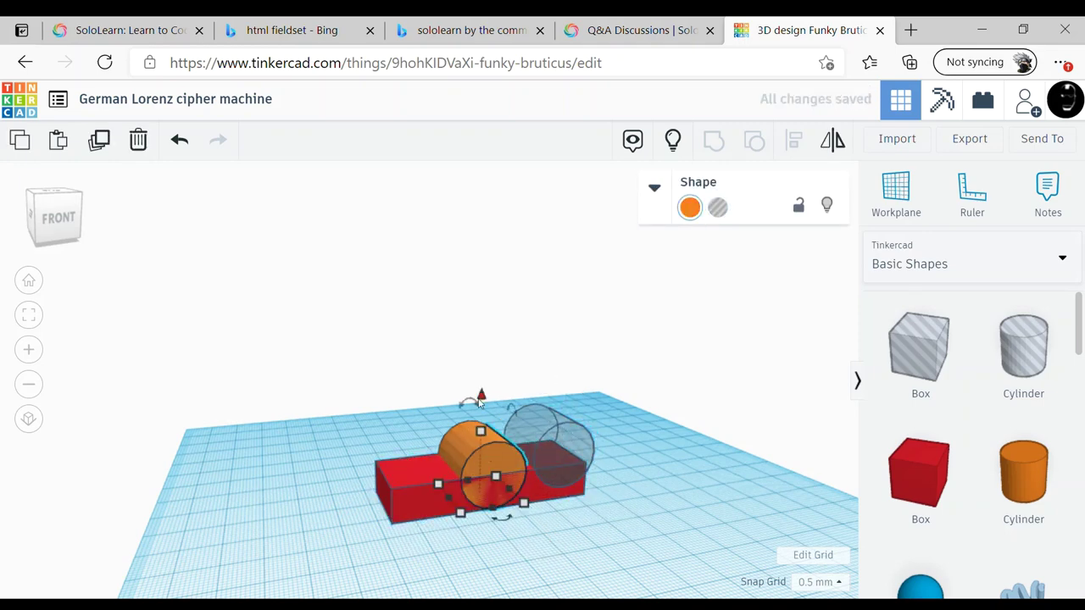
left_click(477, 447)
key("Escape")
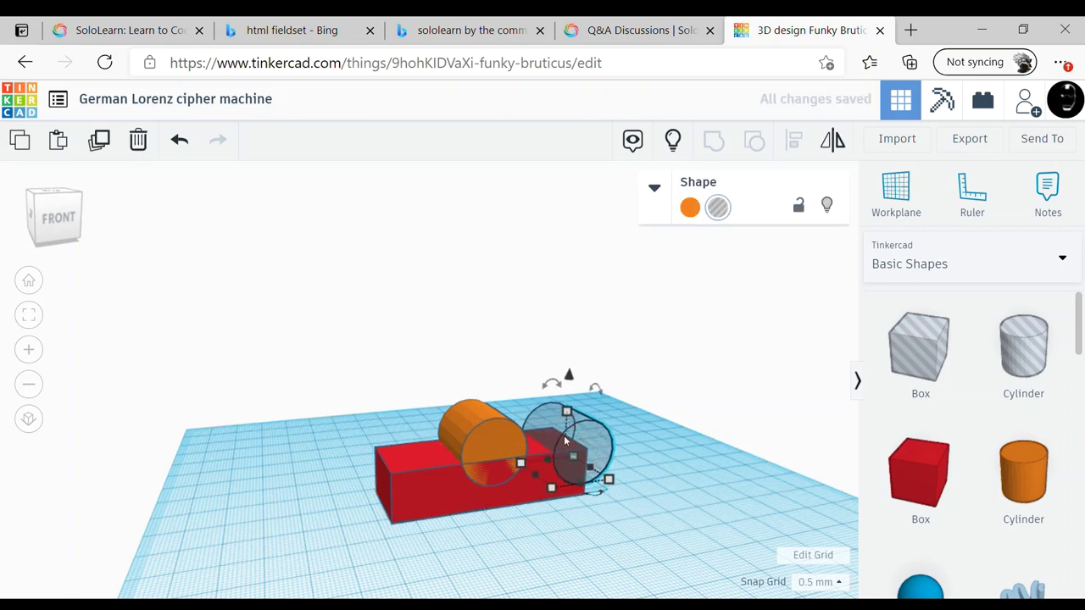
right_click_drag(570, 351, 557, 469)
Duplicate the hole cylinder into a second hole and reselect the orange cylinder
key("ctrl+d")
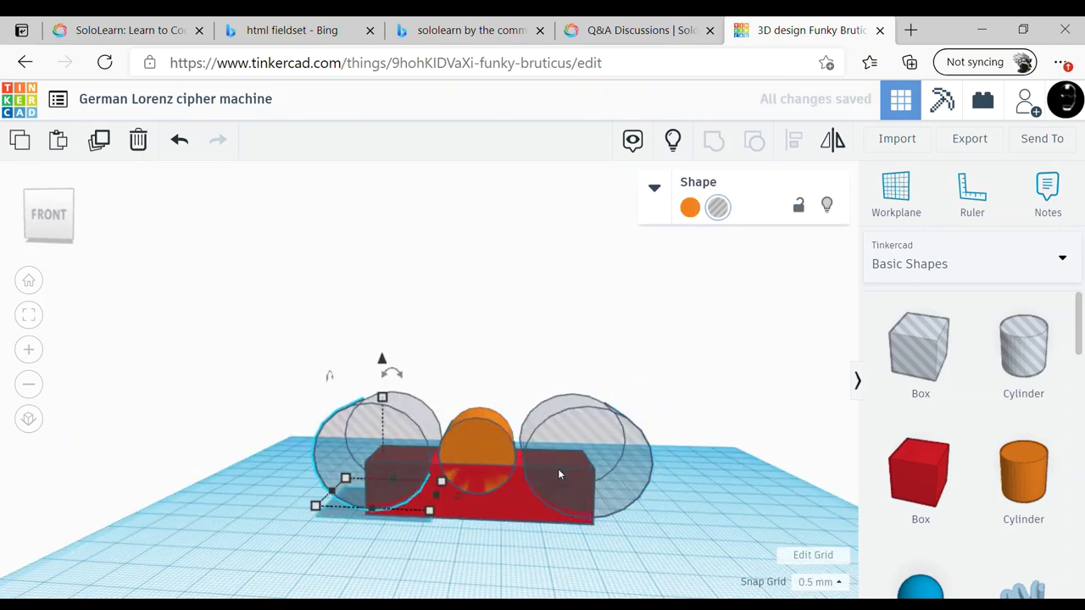
key("ctrl+a")
key("Escape")
left_click(474, 450)
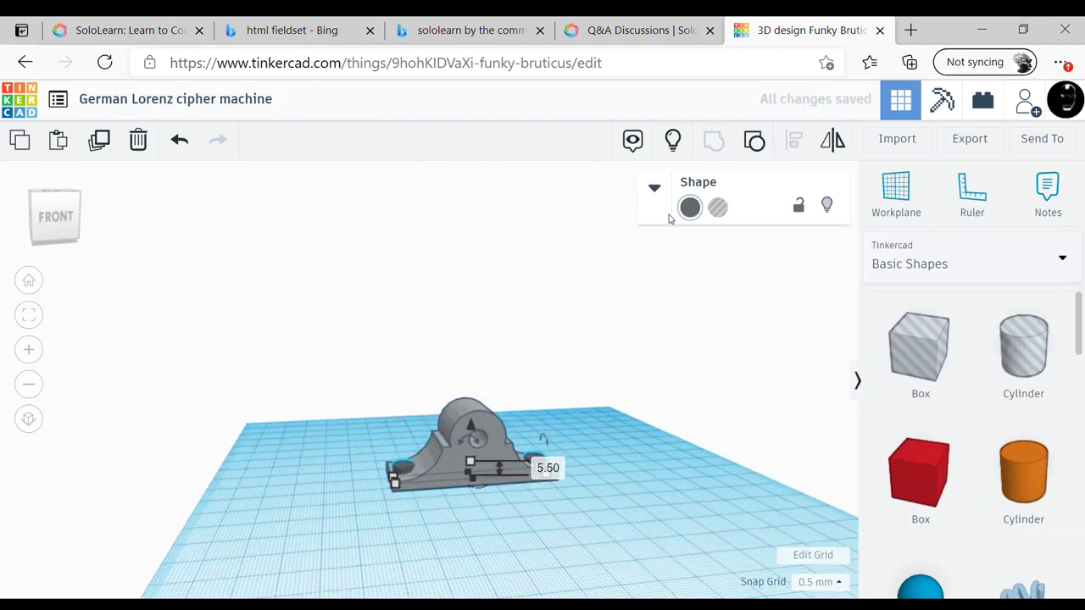
Ungroup the grey bearing bracket and regroup its pieces into one solid
left_click(501, 569)
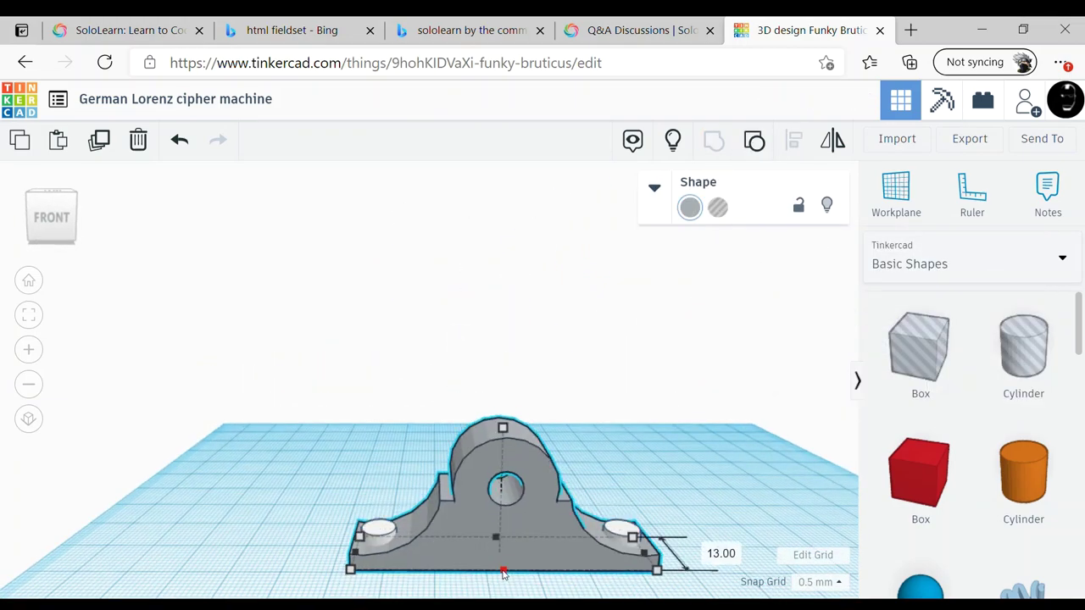
left_click(652, 567)
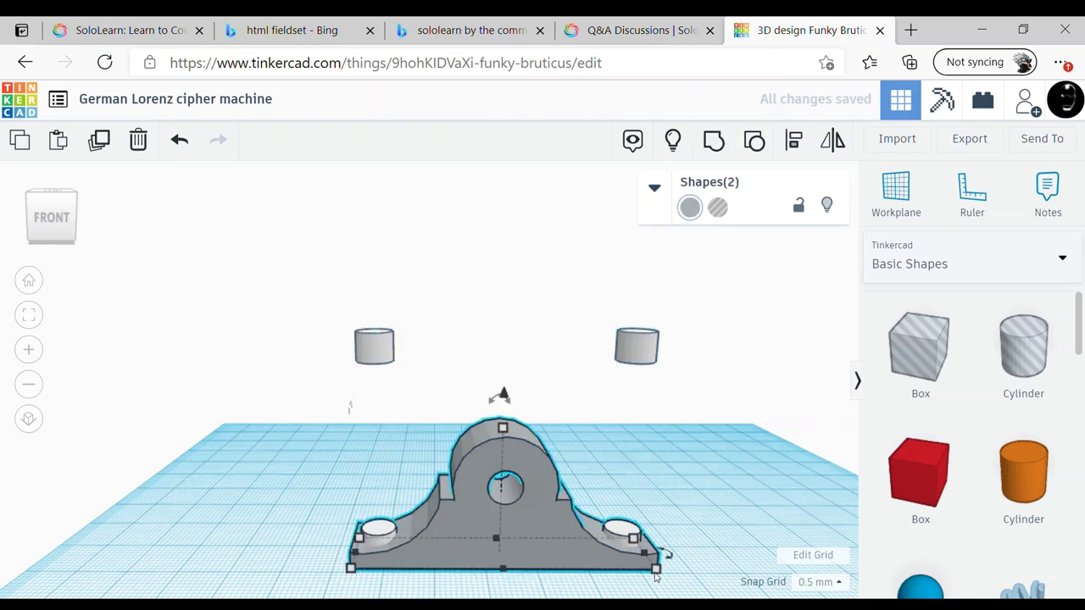
left_click(755, 144)
key("ctrl+g")
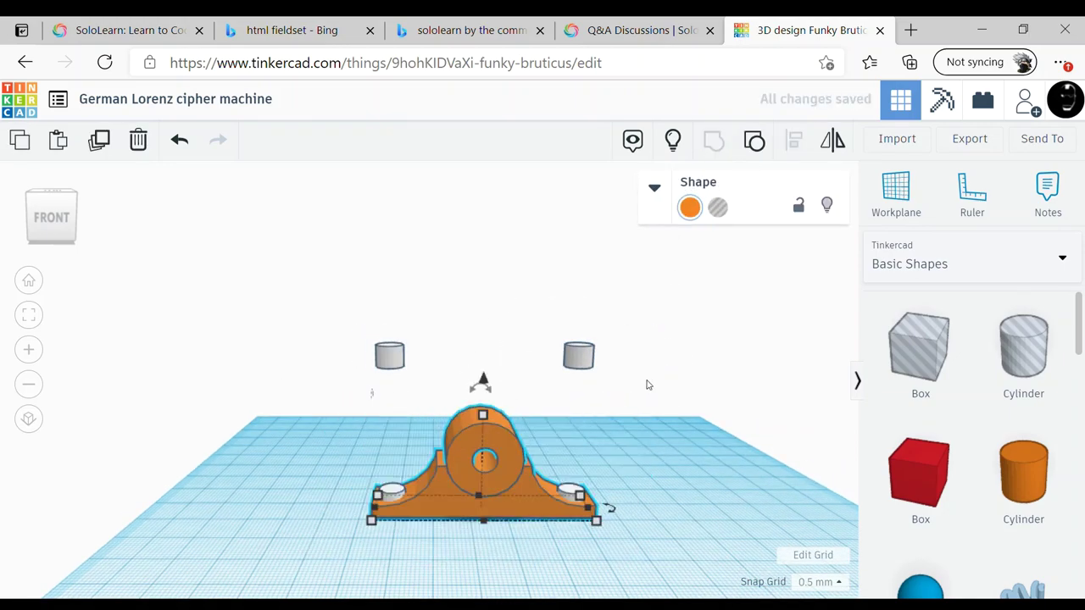
Select the small hole cylinders, then box-select all parts of the support block
left_click_drag(360, 332, 624, 365)
mouse_move(625, 366)
right_mouse_down()
mouse_move(437, 440)
mouse_move(707, 369)
right_mouse_up()
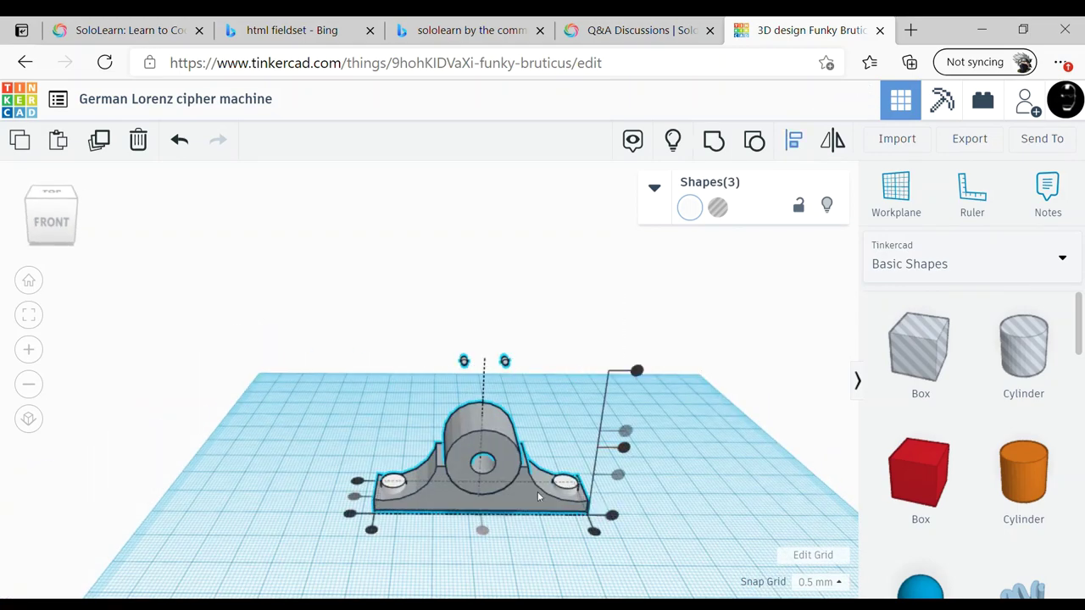
right_click_drag(538, 496, 683, 443)
left_click(449, 444)
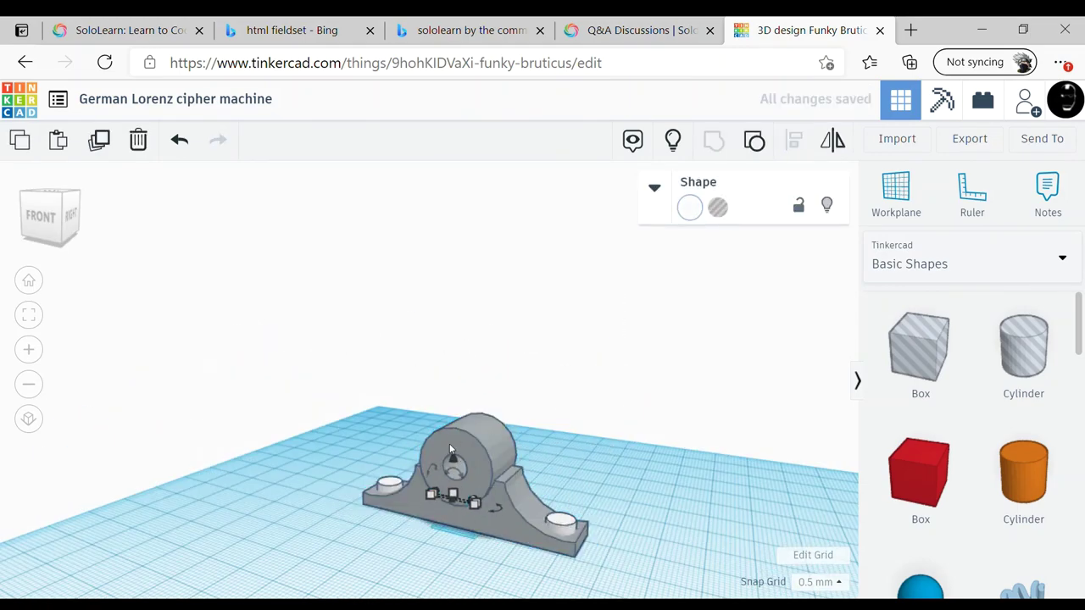
scroll(428, 462, "up", 5)
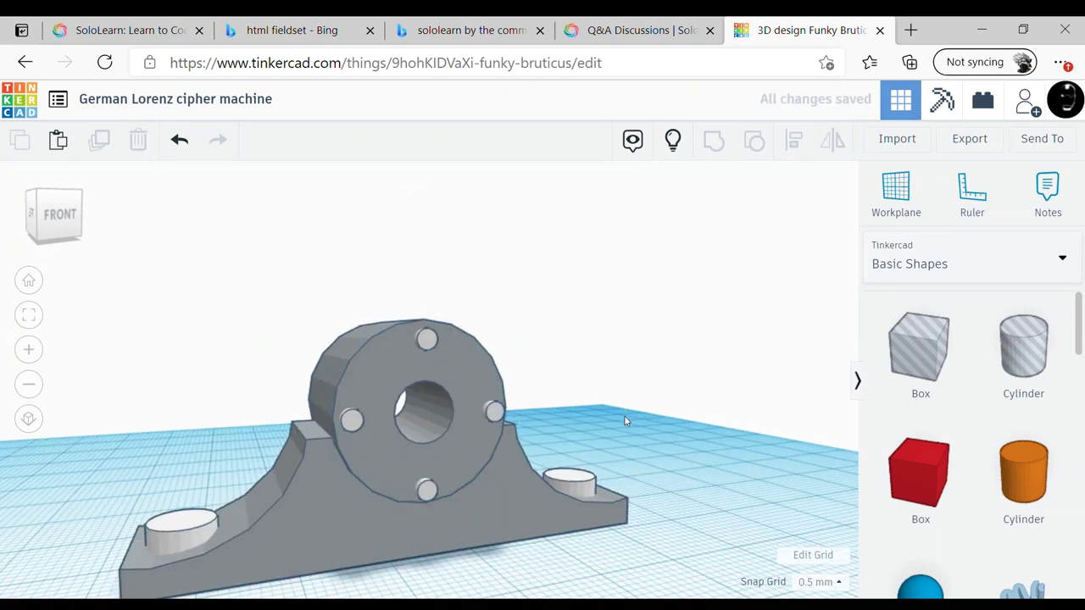
left_click_drag(642, 530, 642, 530)
left_click(1061, 263)
Leave the Shape Generator page and return to the cipher machine design facing the workplane
scroll(969, 492, "down", 3)
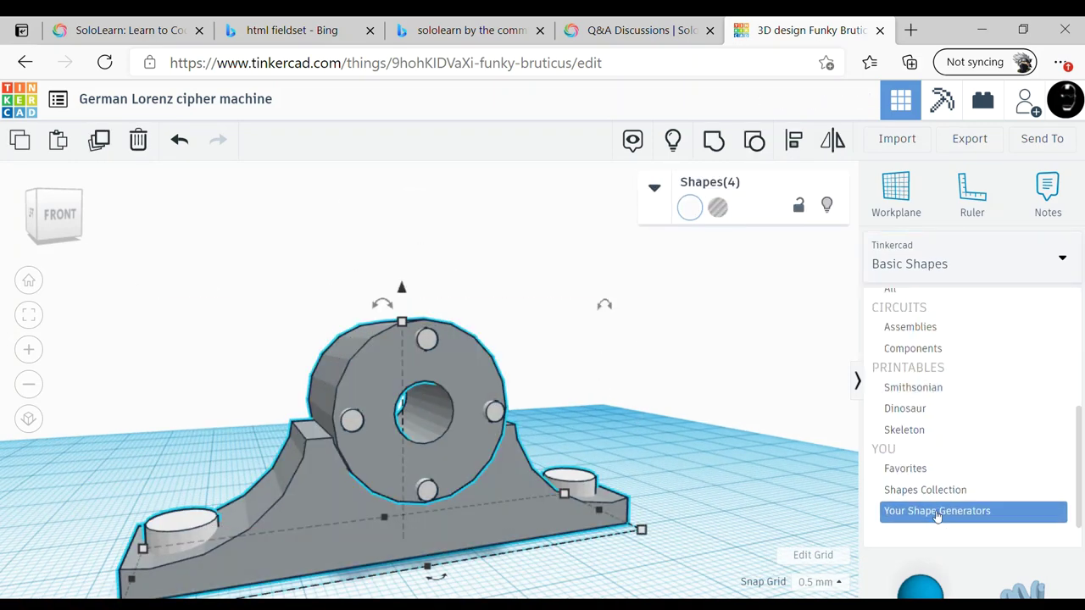
left_click(969, 509)
left_click(971, 308)
left_click(1059, 149)
left_click(1009, 150)
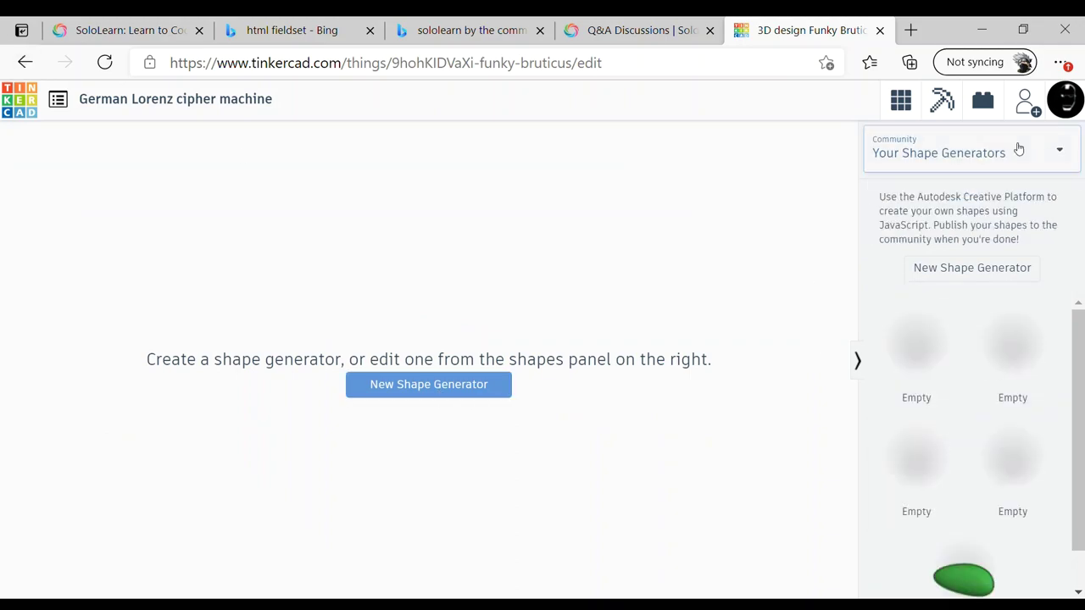
key("alt+Left")
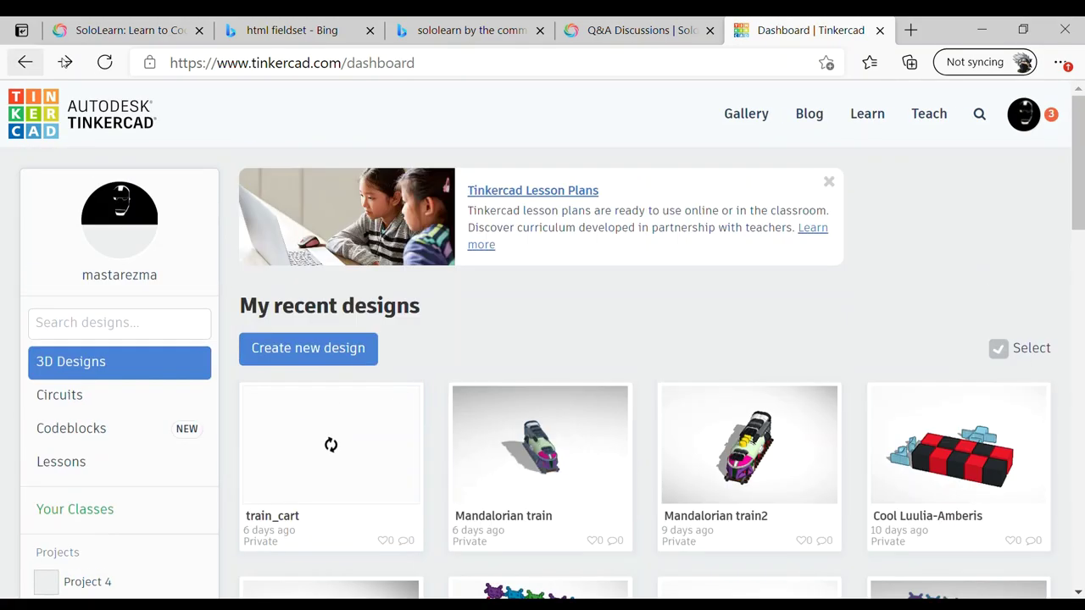
left_click(64, 62)
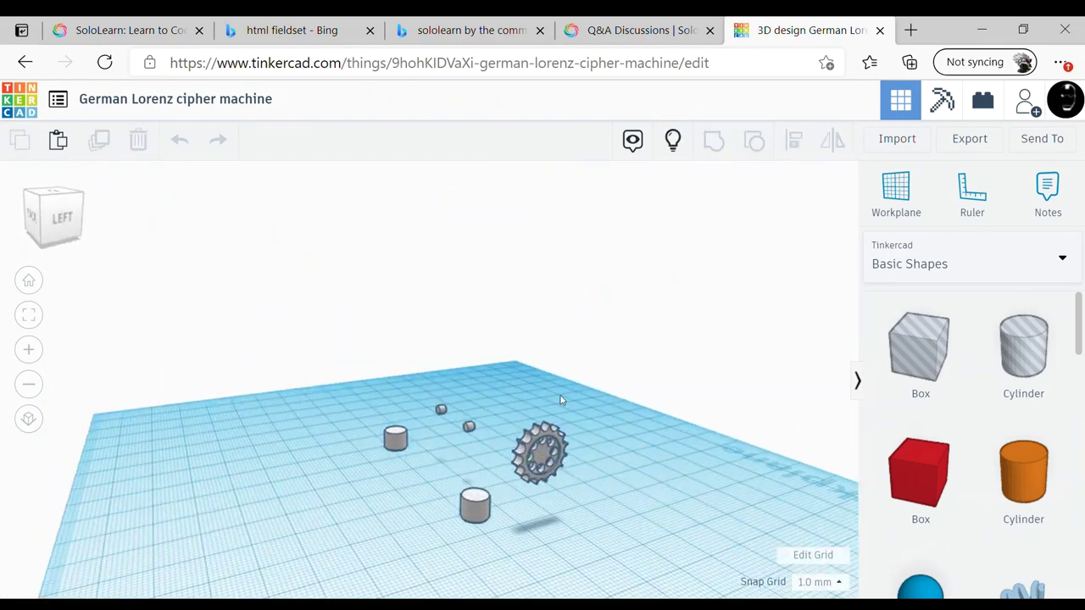
right_click_drag(560, 400, 480, 415)
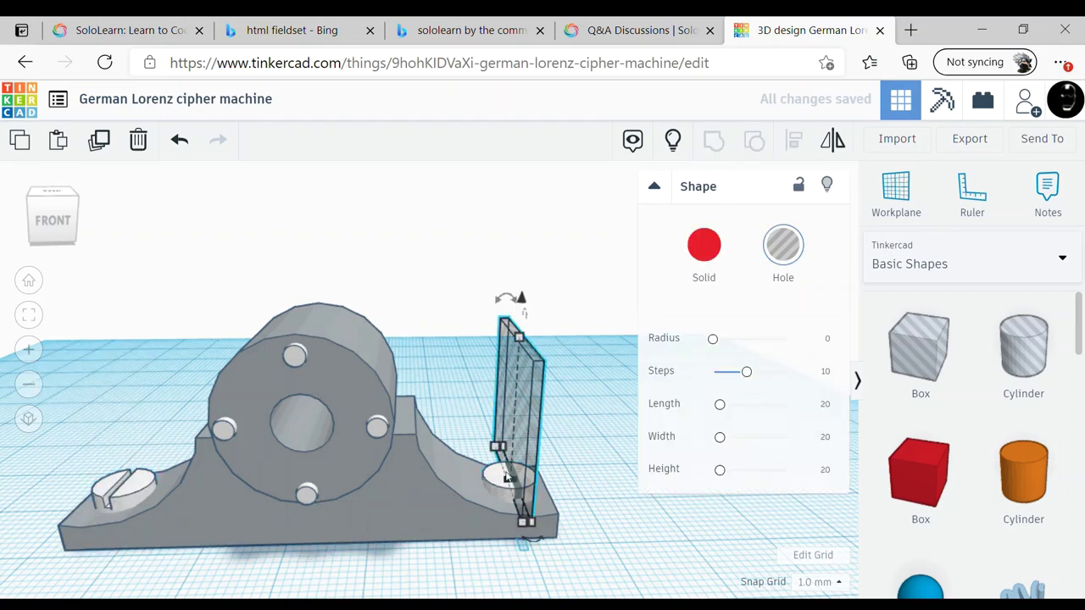
Save the whole support to your shapes collection as a new shape named Support
left_click(975, 264)
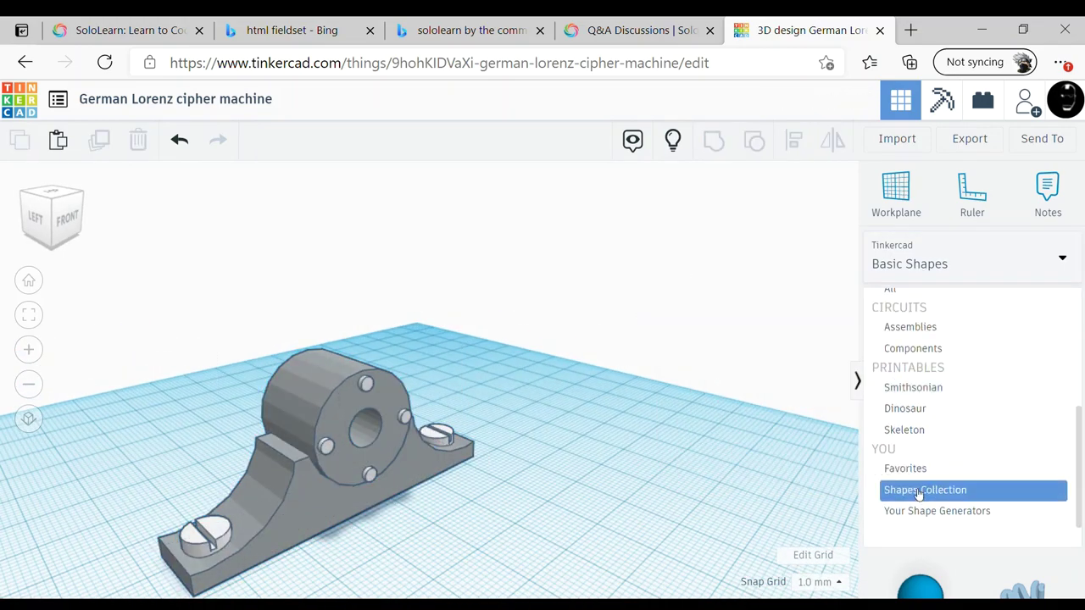
left_click(969, 489)
key("ctrl+a")
left_click(1005, 310)
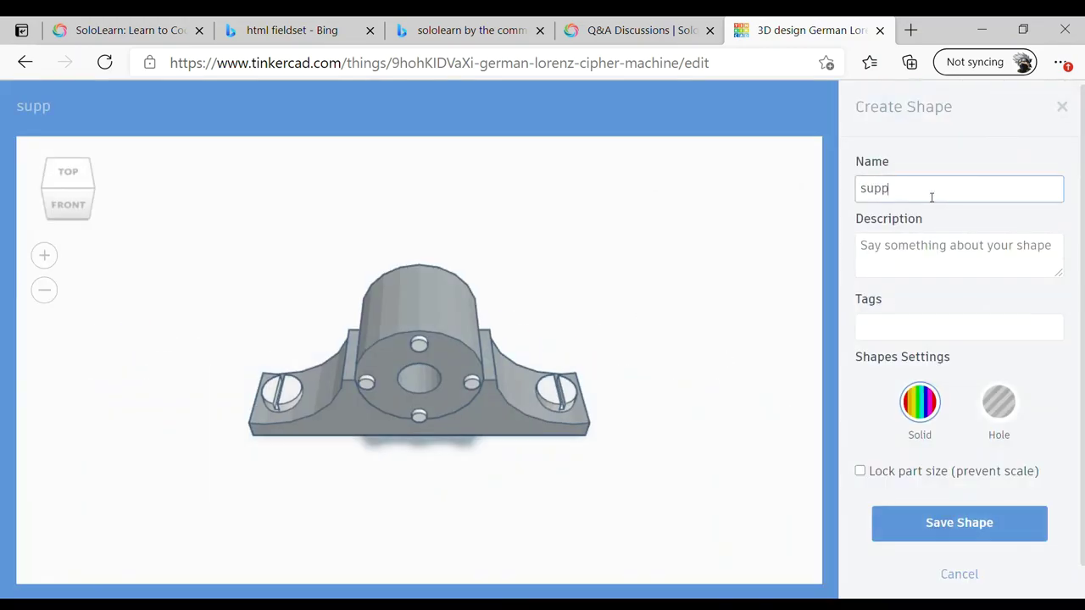
key("Return")
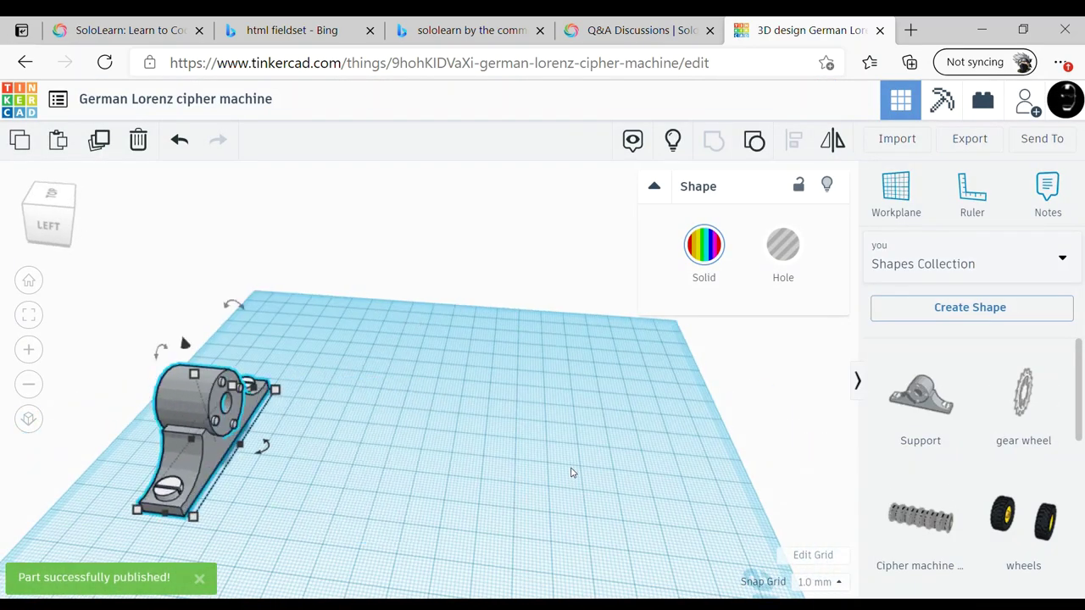
Position the support under the rod inside the cipher machine
left_click(424, 509)
left_click(474, 314)
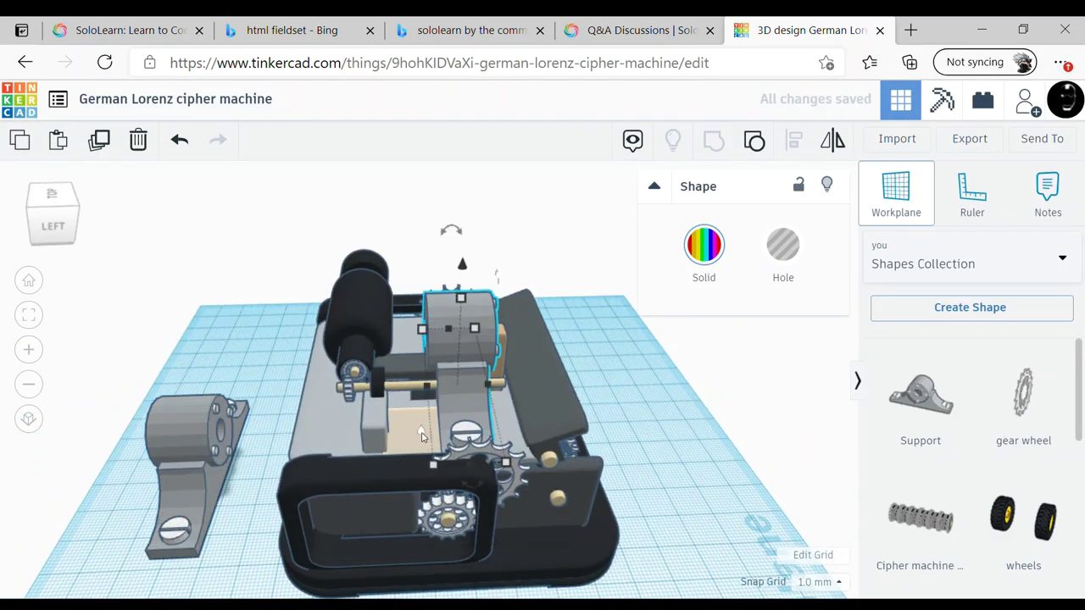
left_click(476, 339)
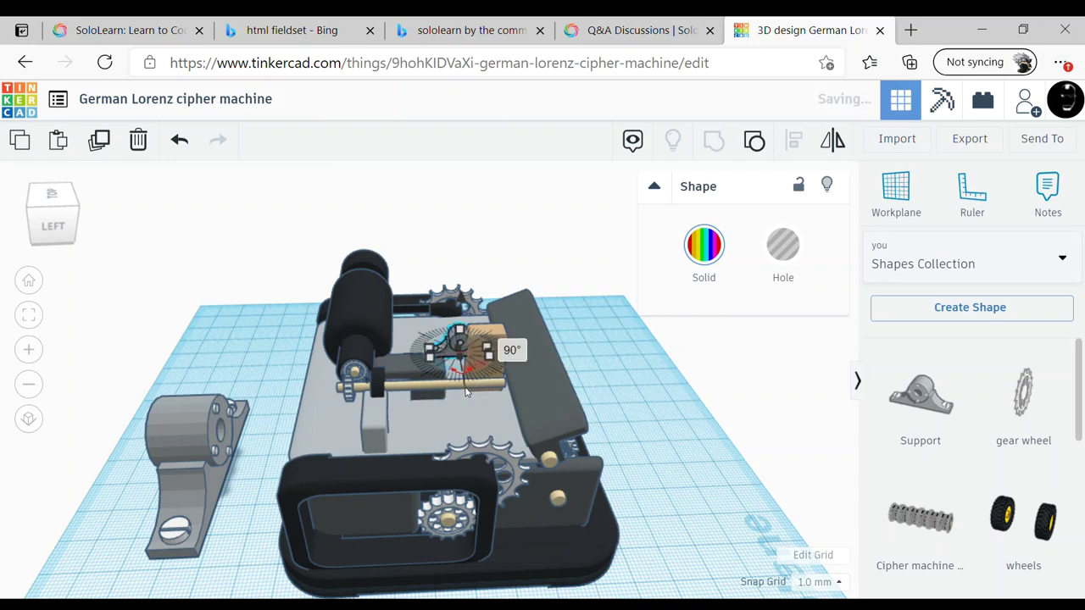
left_click(438, 474)
scroll(432, 373, "up", 5)
scroll(433, 373, "down", 3)
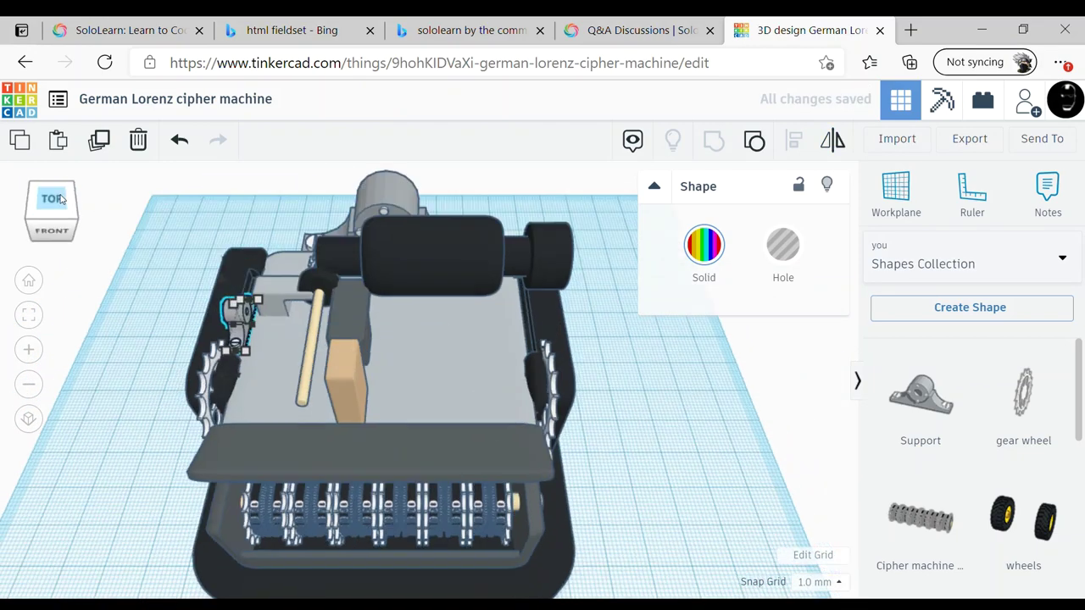
right_click_drag(396, 453, 454, 381)
scroll(521, 341, "up", 3)
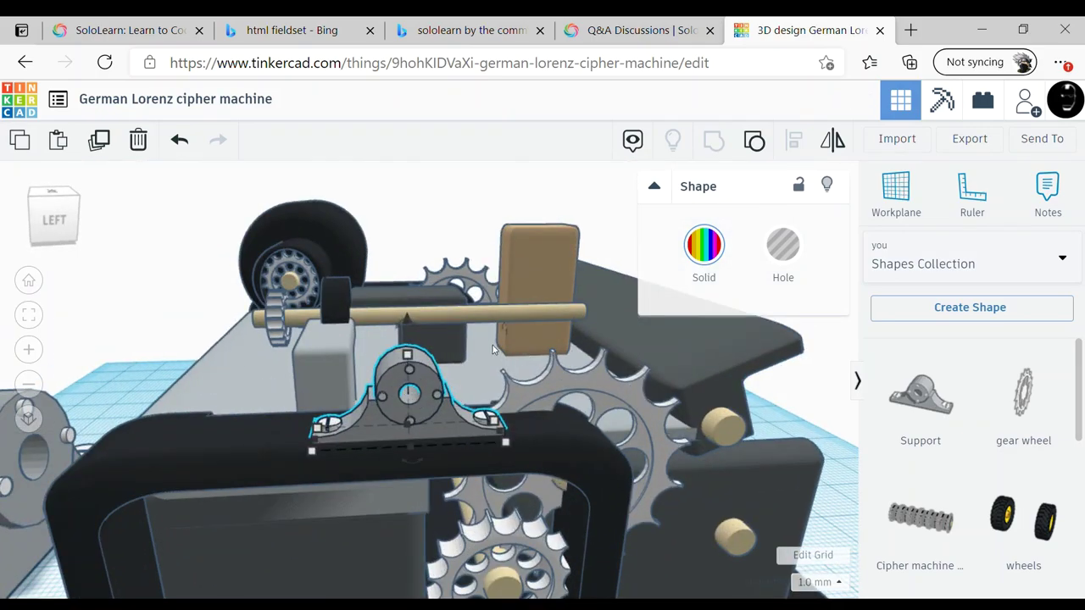
left_click(442, 305)
left_click(422, 309)
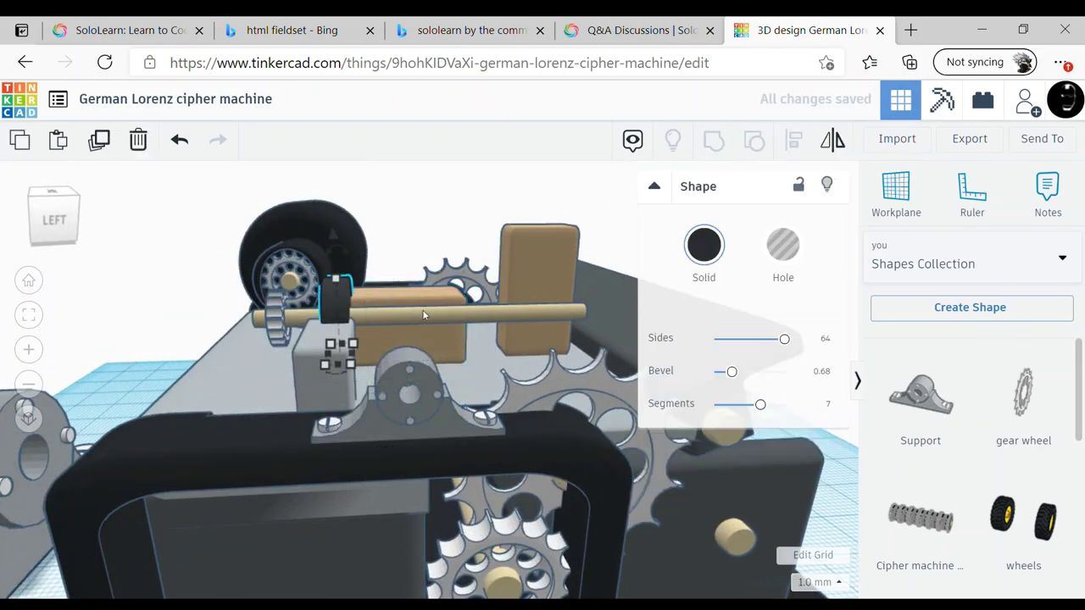
Turn the rod 90 degrees so it passes through the support
right_click_drag(422, 309, 354, 422)
left_click_drag(354, 423, 191, 445)
mouse_move(192, 445)
right_mouse_down()
mouse_move(616, 464)
mouse_move(524, 467)
right_mouse_up()
left_click(572, 460, "shift")
left_click(494, 312)
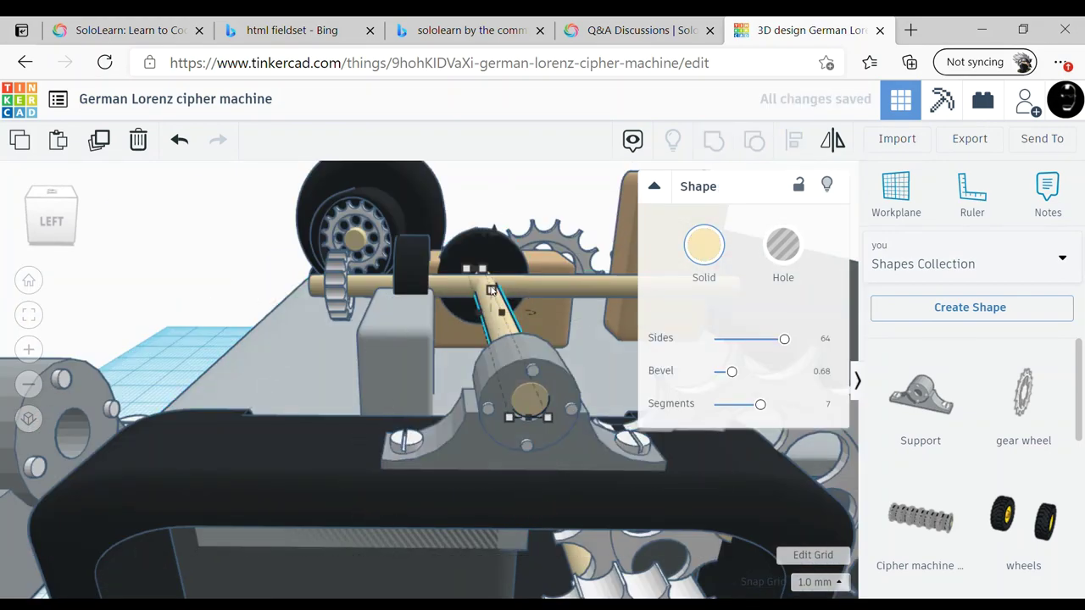
Set the snap grid to 0.1 mm
right_click_drag(501, 243, 549, 382)
scroll(549, 381, "up", 3)
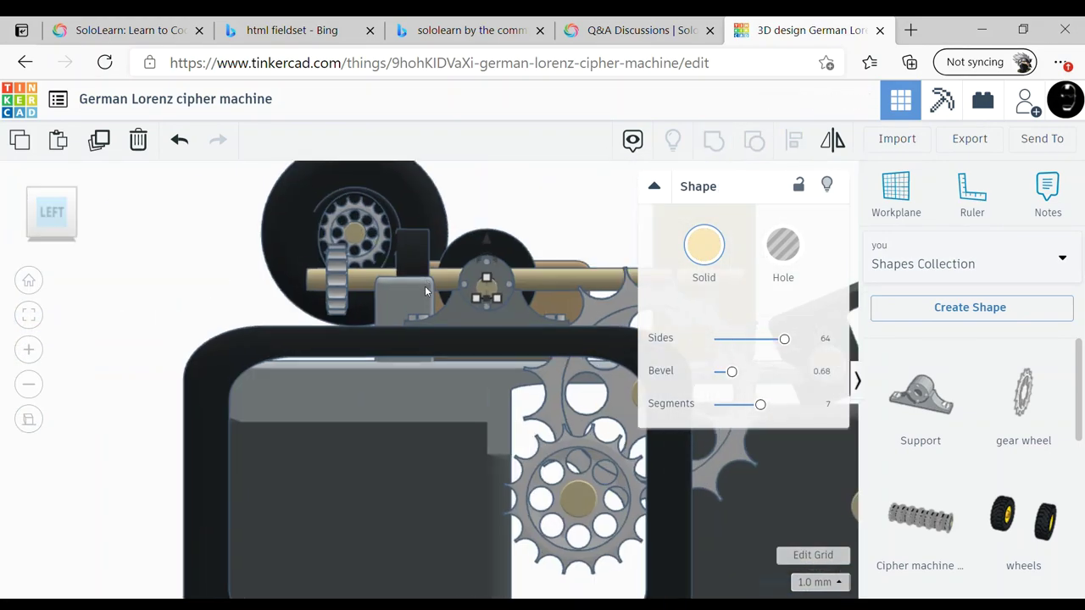
left_click(818, 581)
left_click(818, 441)
mouse_move(563, 335)
right_mouse_down()
mouse_move(522, 375)
mouse_move(482, 369)
mouse_move(479, 478)
right_mouse_up()
Lower the black crank disk's height from 5.62 to 4.22 and check its pins
left_click_drag(447, 471, 460, 481)
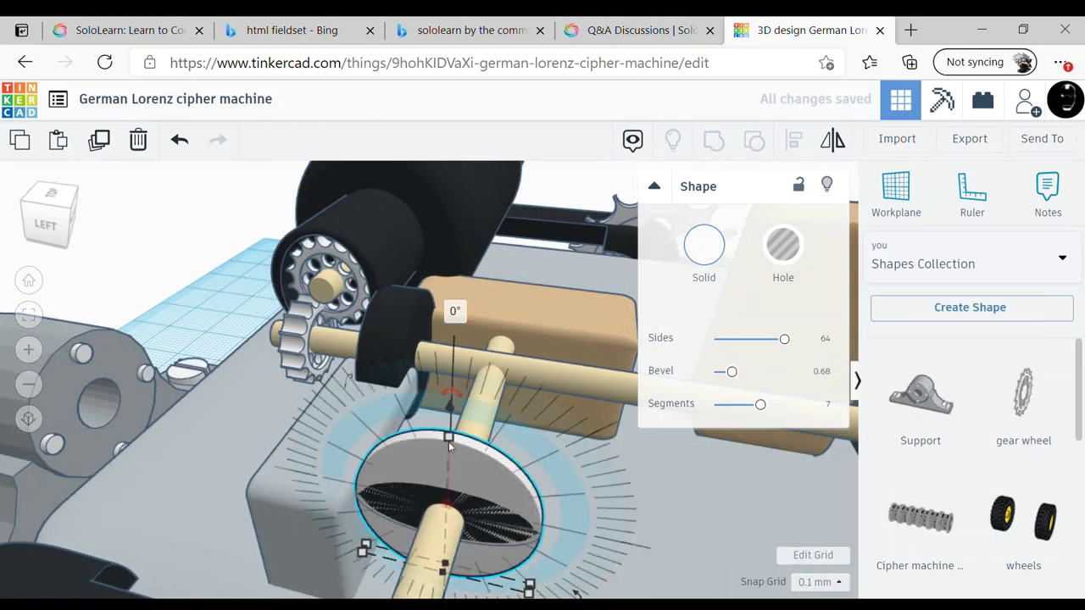
left_click(448, 500, "shift")
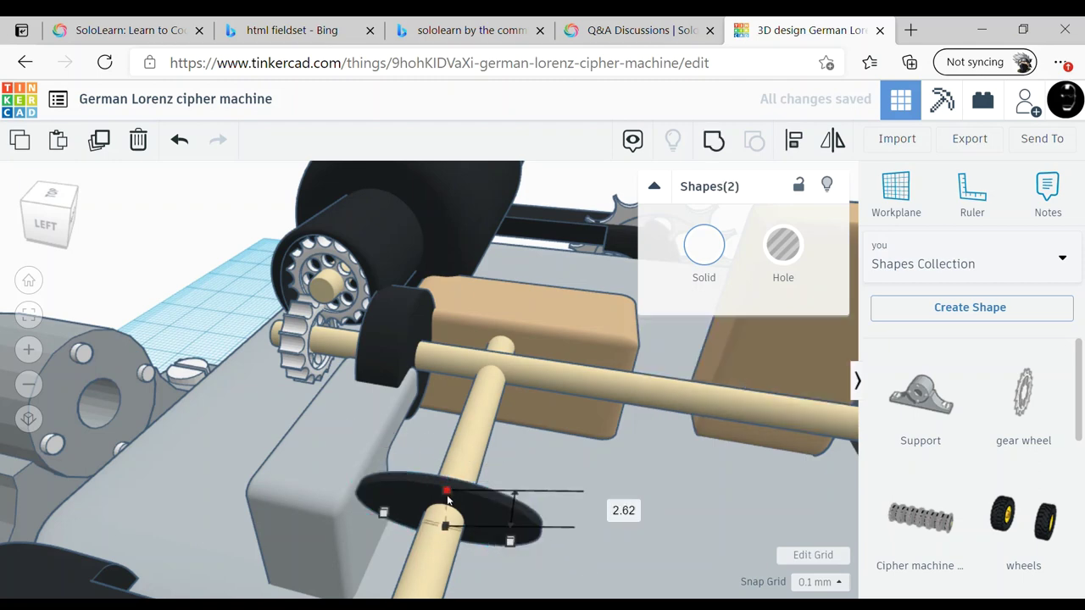
scroll(763, 342, "up", 3)
scroll(556, 373, "up", 3)
scroll(556, 374, "up", 2)
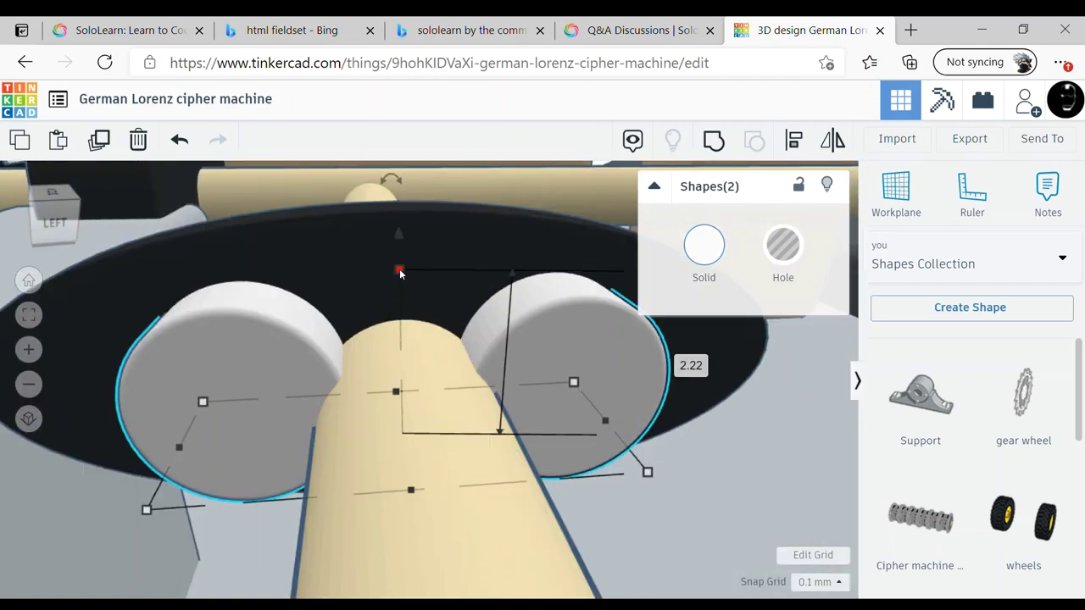
scroll(556, 374, "up", 2)
left_click(556, 375)
scroll(551, 399, "down", 3)
scroll(559, 424, "down", 3)
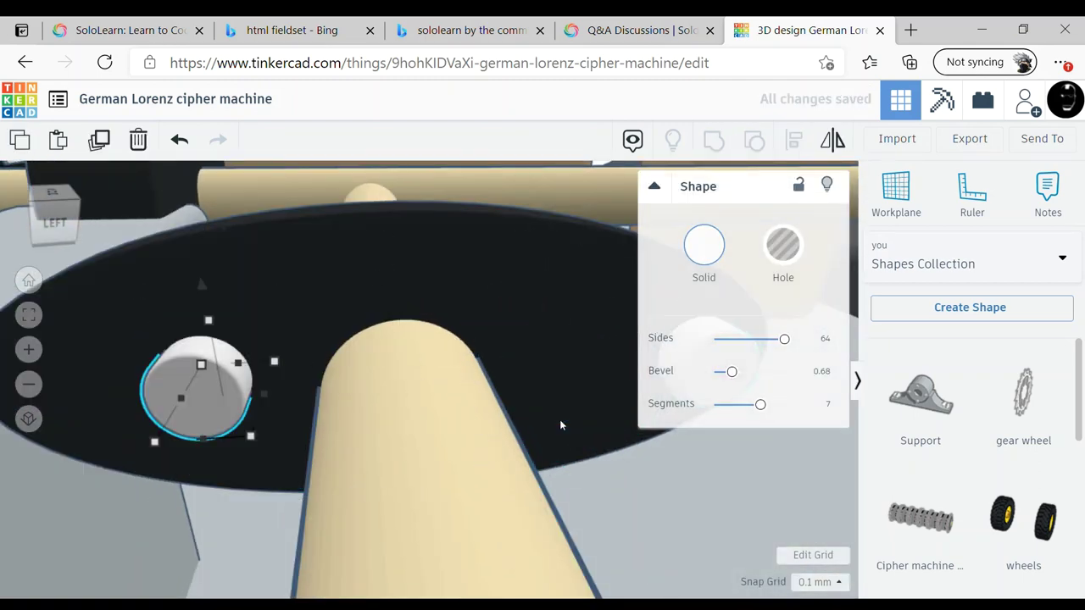
scroll(559, 424, "down", 3)
left_click(454, 386)
Rotate the vertical rod and support so the rods line up
mouse_move(450, 350)
right_mouse_down()
mouse_move(462, 396)
mouse_move(447, 486)
right_mouse_up()
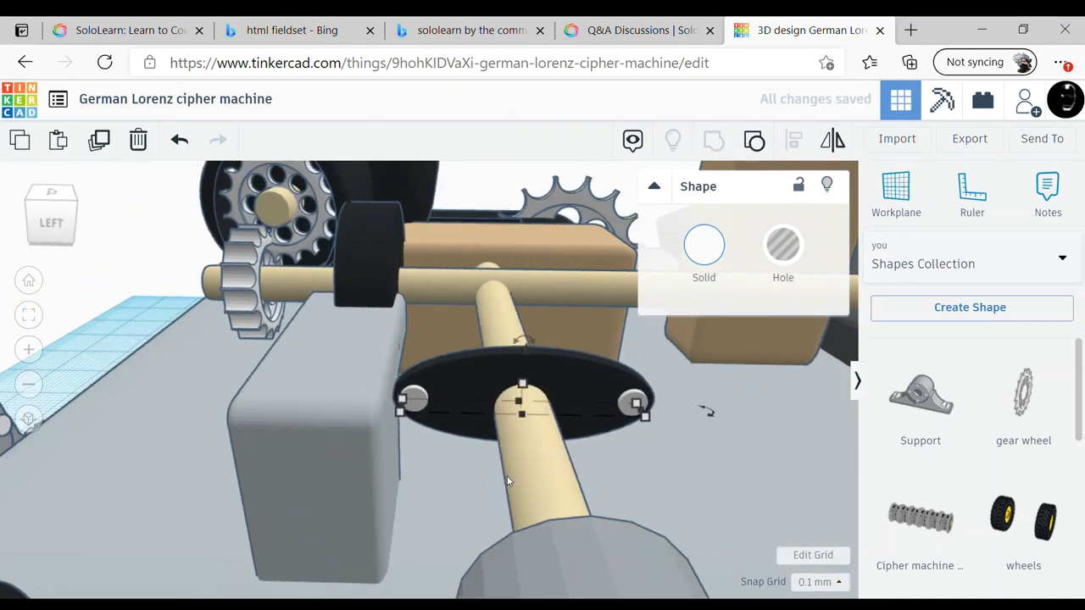
right_click_drag(350, 438, 436, 440)
left_click(545, 455)
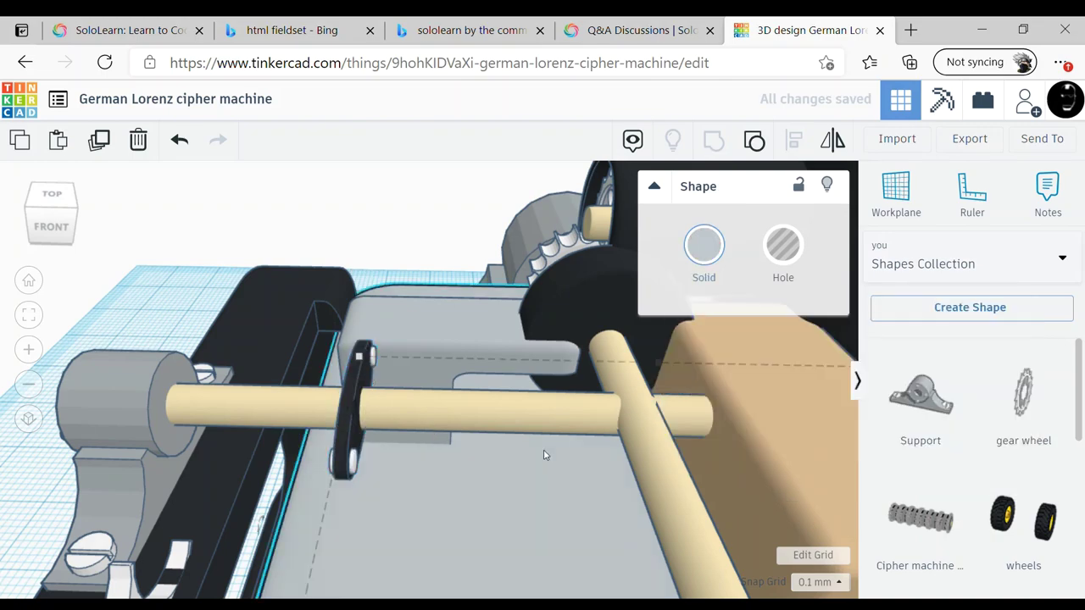
left_click(363, 410)
mouse_move(356, 478)
right_mouse_down()
mouse_move(397, 485)
mouse_move(548, 470)
right_mouse_up()
left_click(449, 377)
left_click(440, 323, "shift")
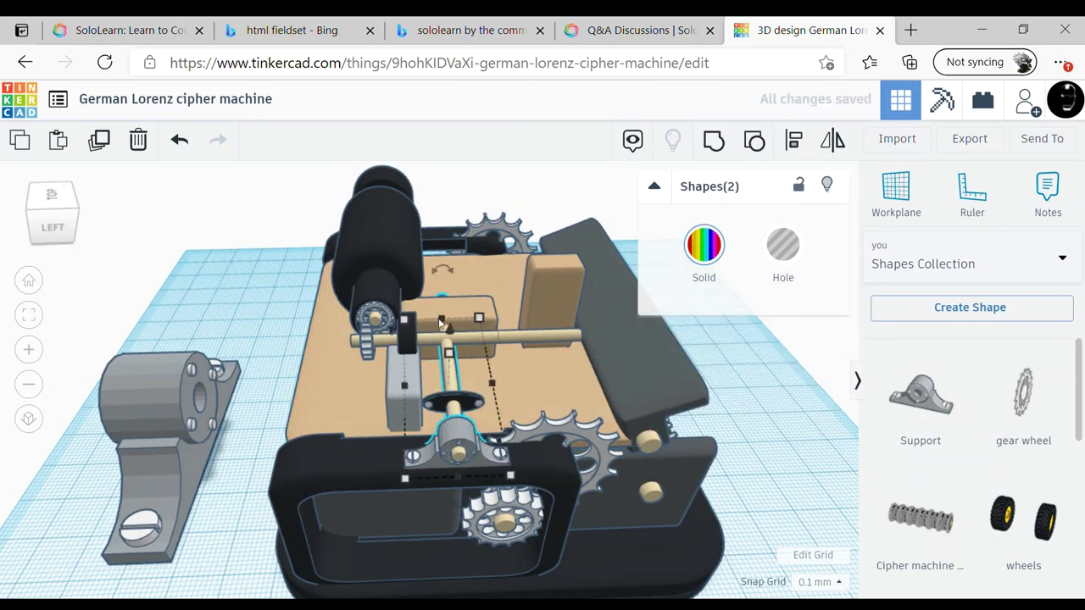
left_click_drag(549, 416, 542, 397)
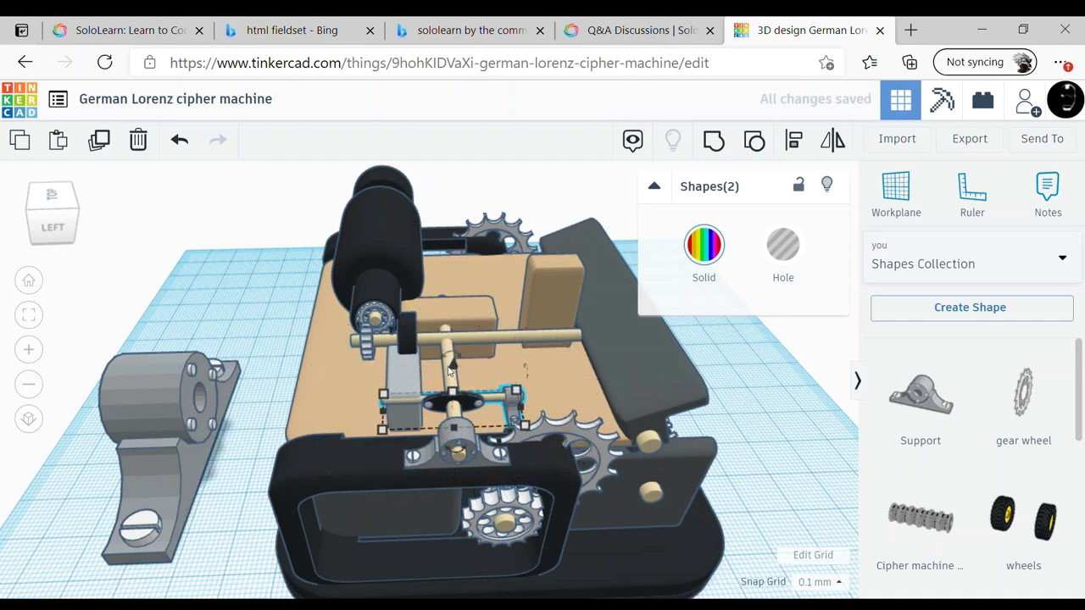
scroll(449, 371, "up", 3)
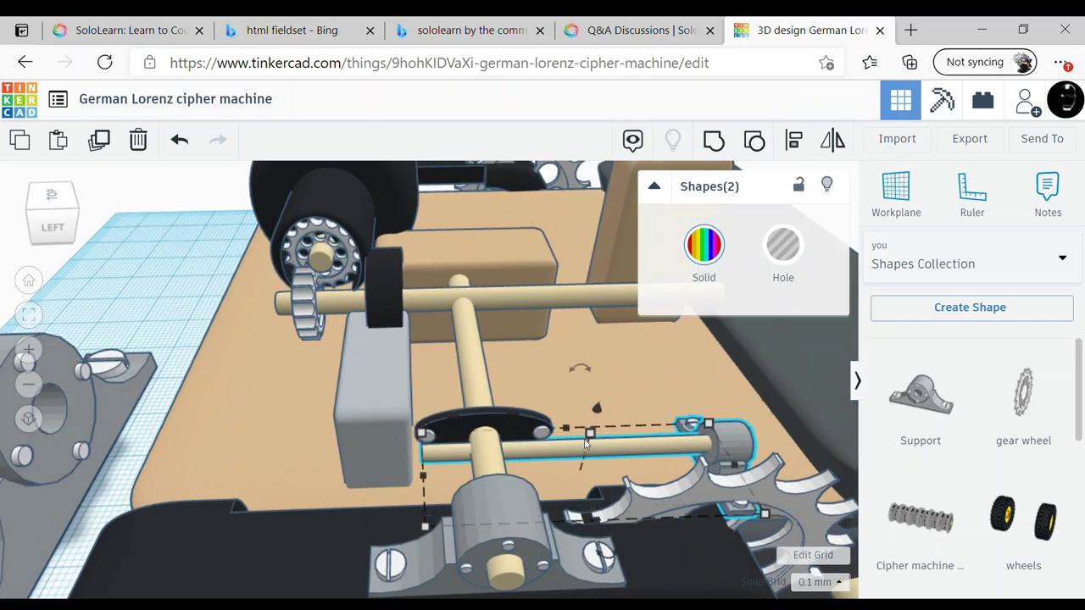
Make the grey block beside the horizontal rod taller
left_click(455, 470)
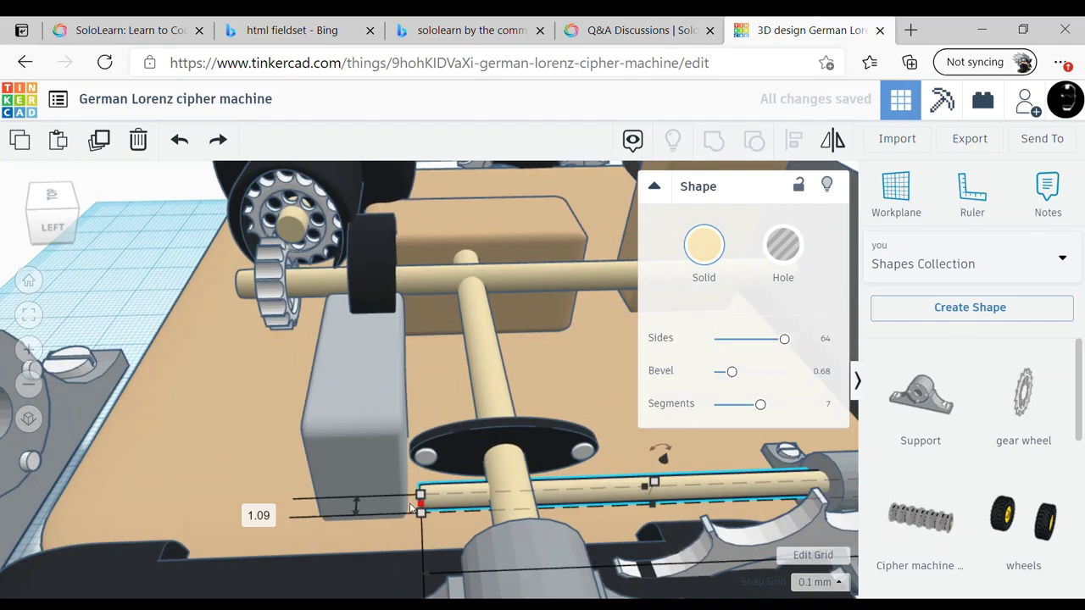
left_click(373, 398)
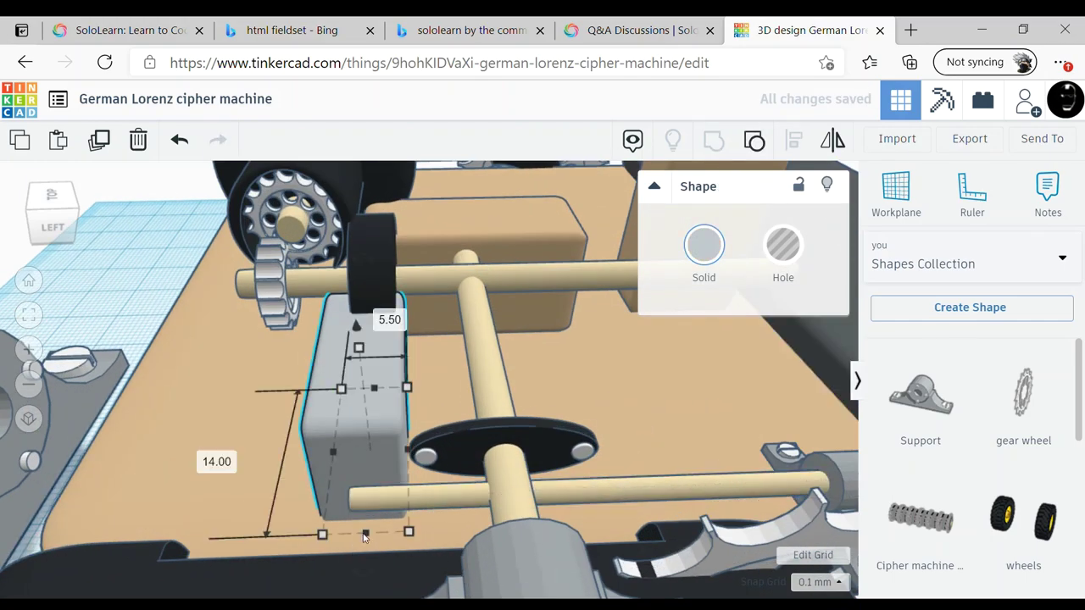
left_click_drag(373, 420, 373, 373)
right_click_drag(720, 551, 510, 523)
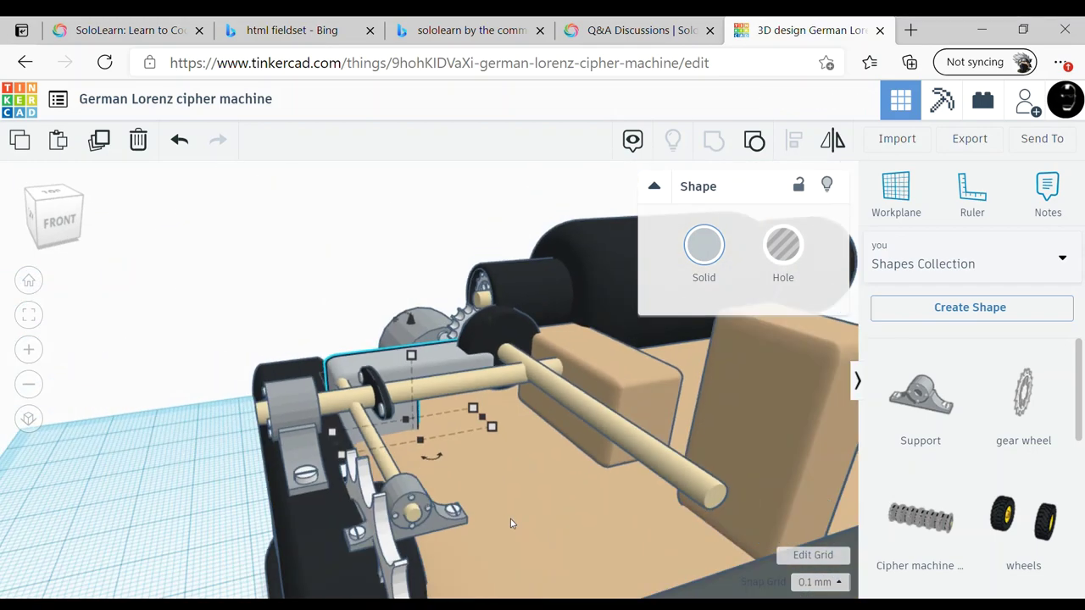
Delete every shape from the workplane
key("ctrl+a")
key("Delete")
left_click(952, 263)
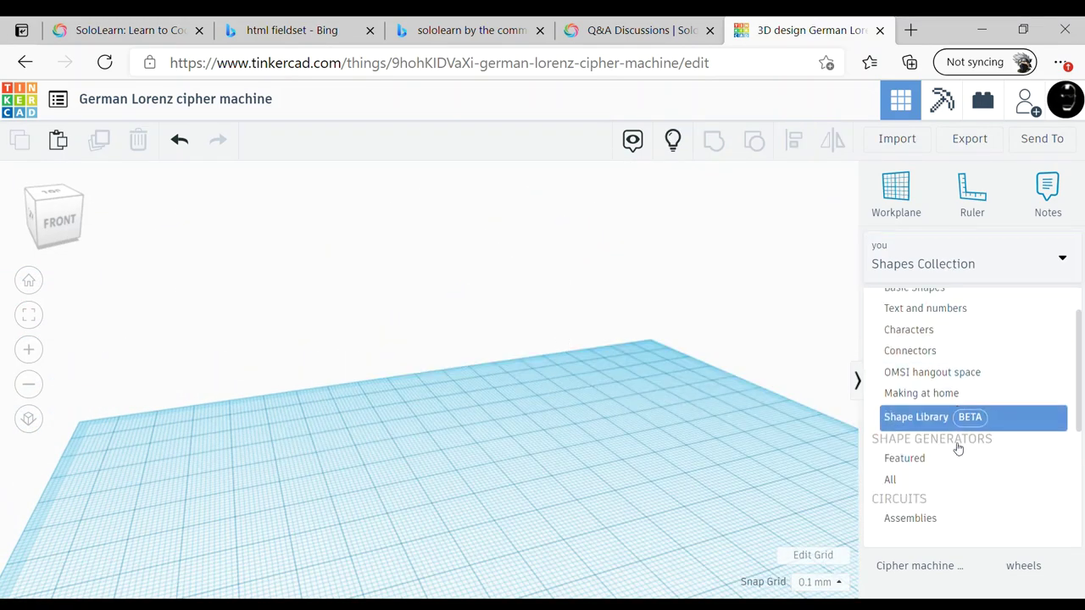
Open the Extrusion shape generator's code from your own shape generators
scroll(958, 462, "down", 2)
scroll(949, 356, "up", 3)
scroll(941, 466, "down", 5)
left_click(936, 513)
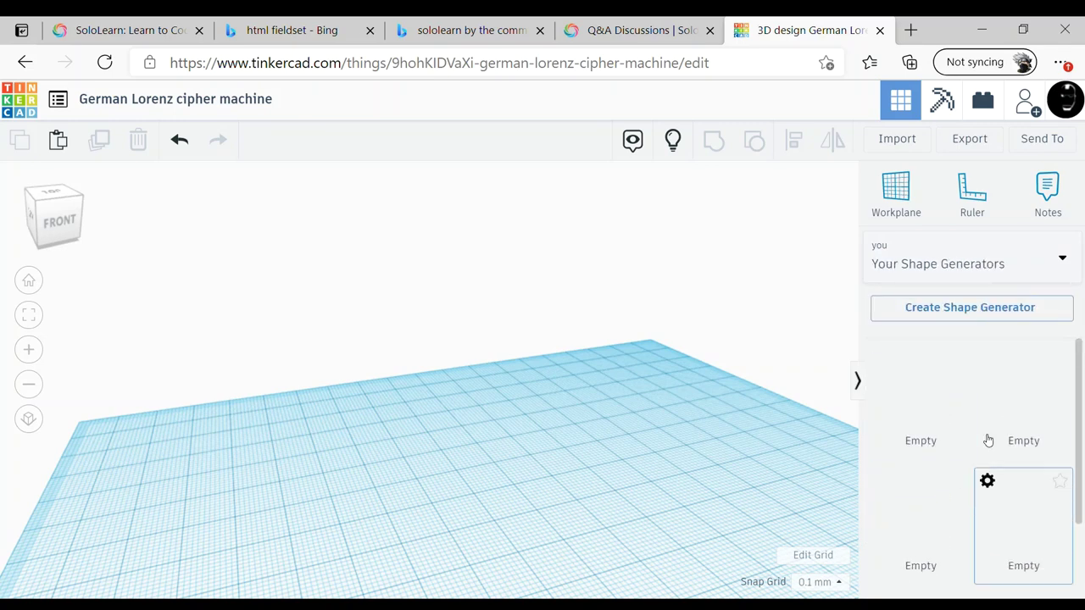
left_click(970, 307)
left_click(972, 267)
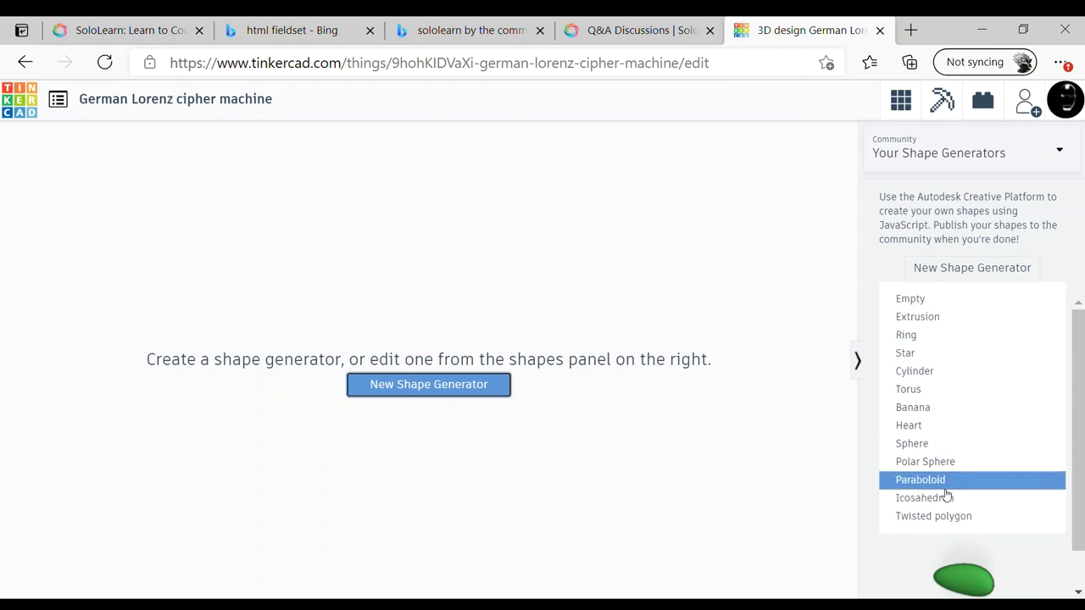
left_click(917, 316)
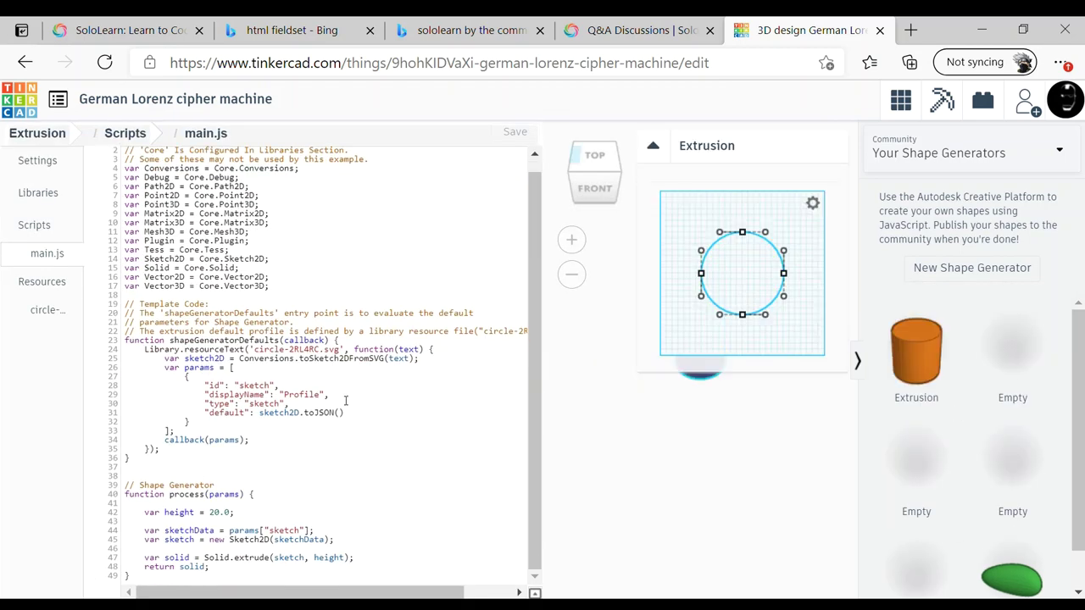
Browse the generator's libraries, then reopen the German Lorenz cipher machine design
left_click(39, 193)
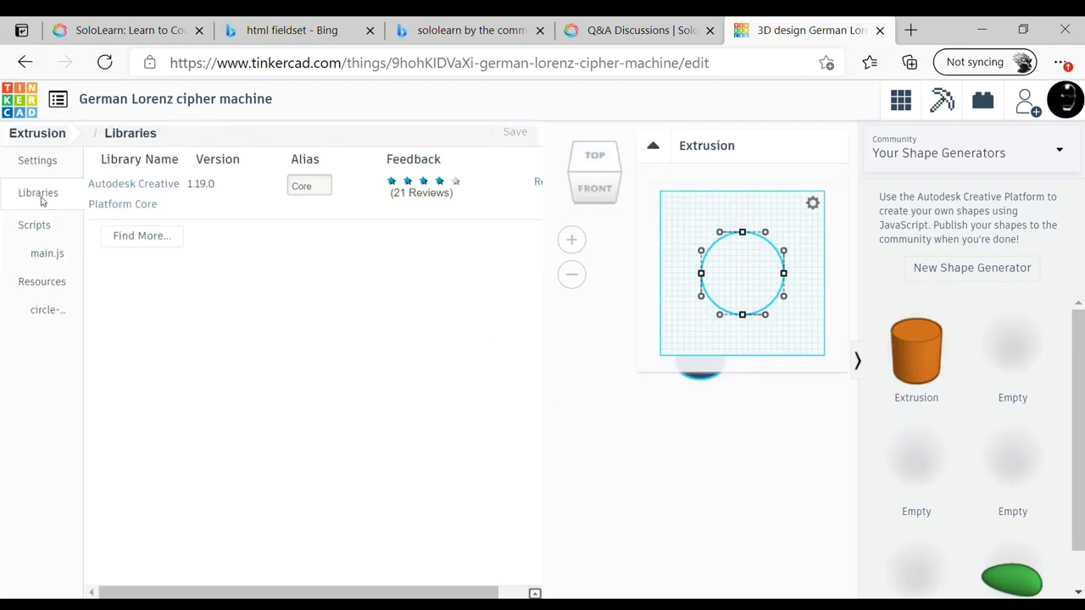
left_click(143, 241)
left_click(515, 148)
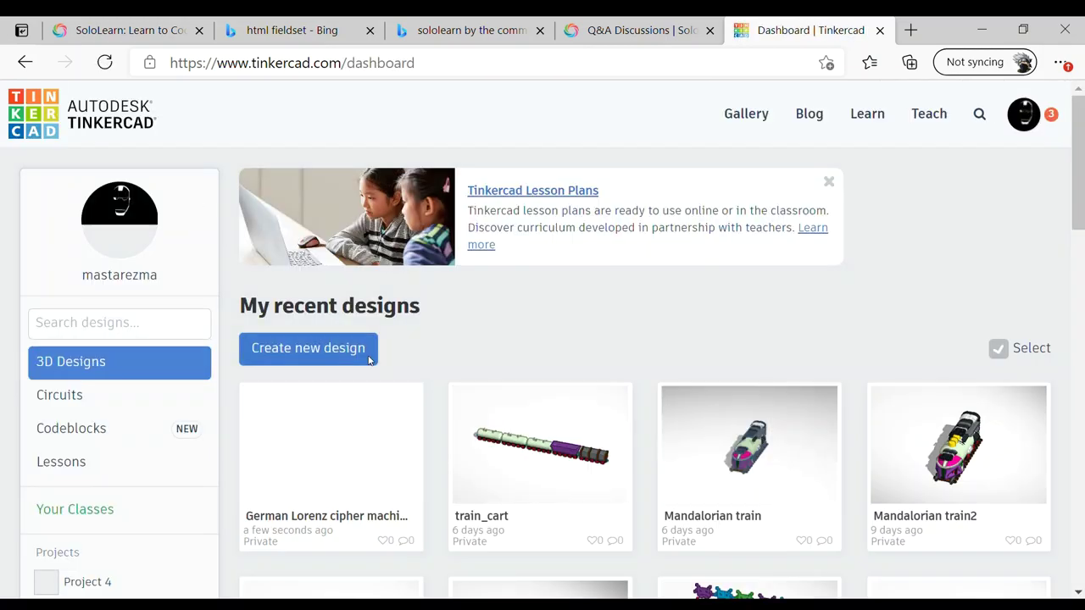
left_click(331, 441)
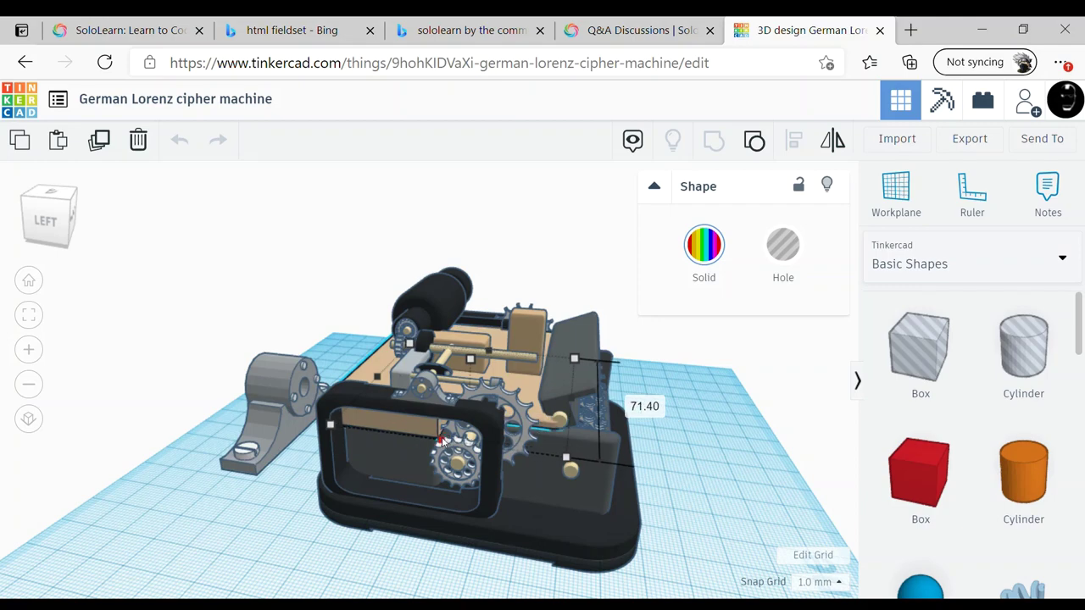
Nudge the two-part lever linkage slightly down and left on the deck
right_click_drag(441, 441, 339, 424)
scroll(288, 411, "up", 5)
scroll(288, 411, "up", 3)
left_click(288, 411)
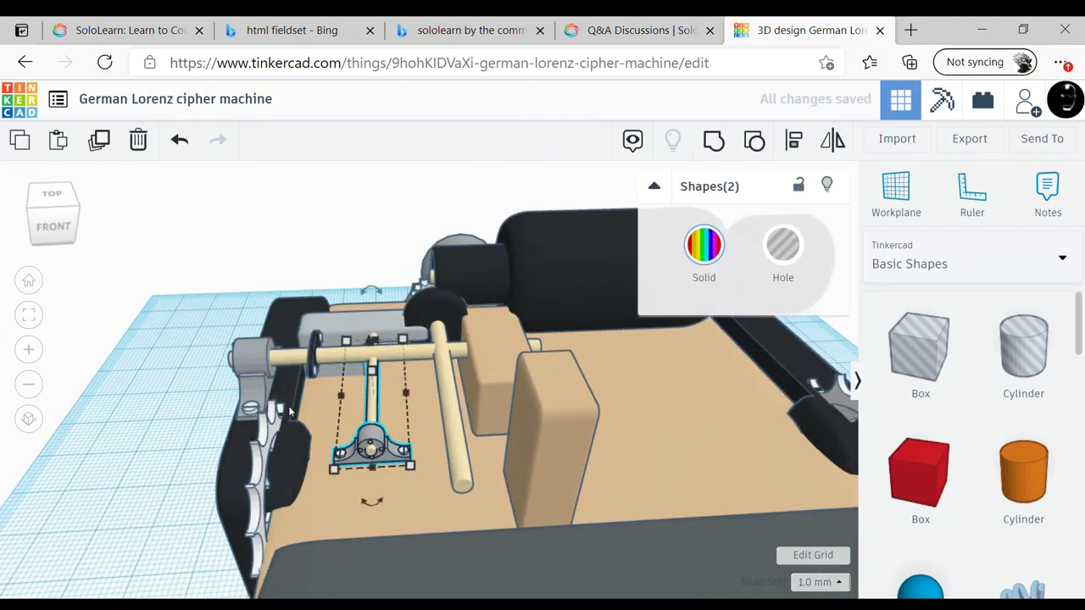
left_click_drag(373, 441, 330, 471)
key("Escape")
scroll(901, 445, "down", 10)
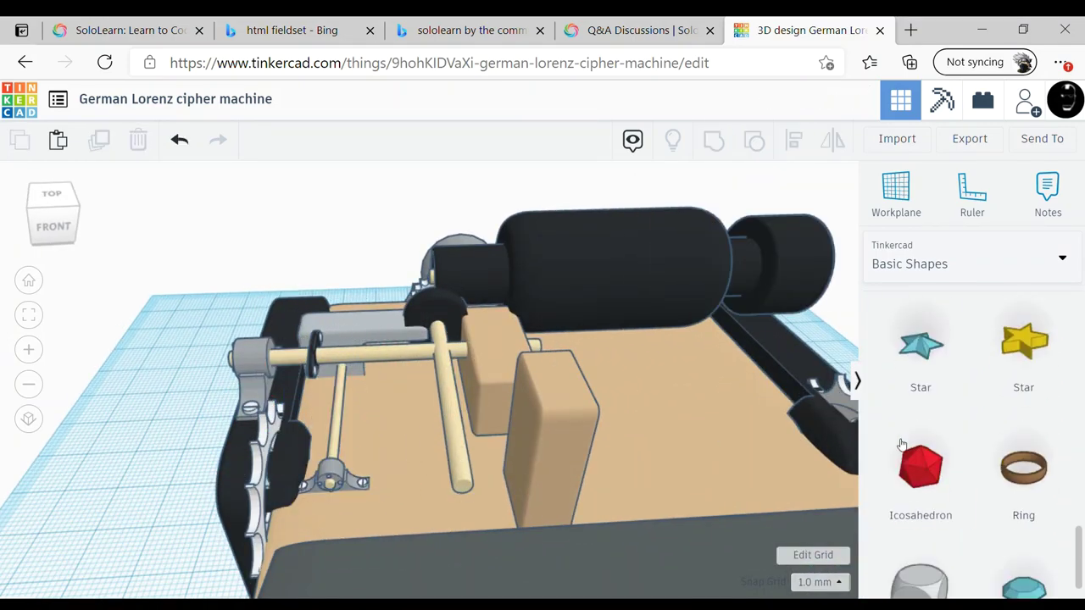
Switch the shape panel to Connectors, then to the Shape Library collection
left_click(966, 264)
left_click(910, 386)
scroll(932, 390, "down", 5)
left_click(966, 264)
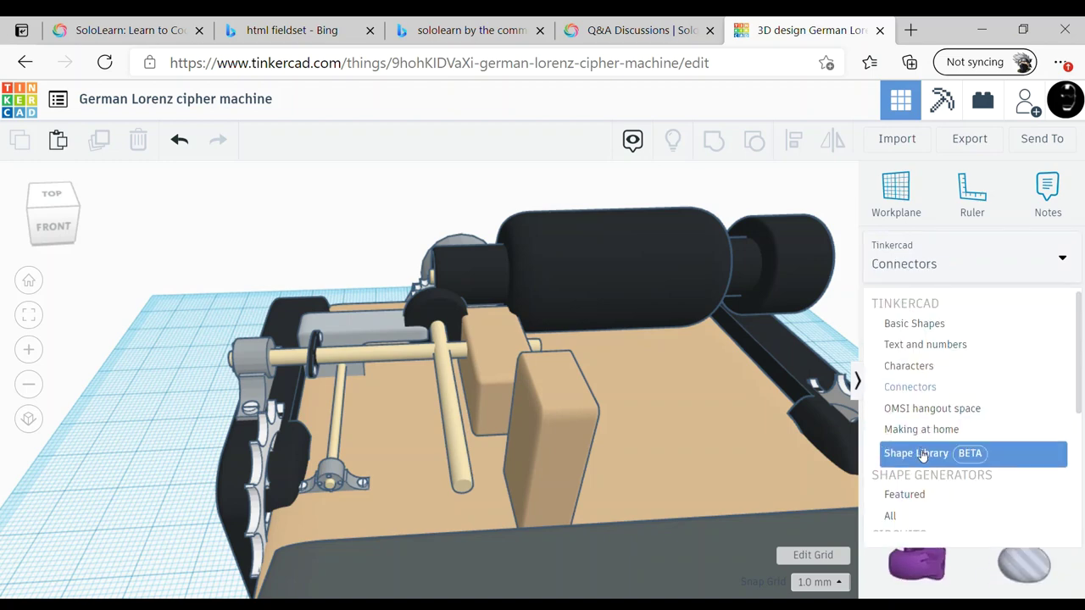
left_click(922, 453)
scroll(967, 461, "down", 3)
scroll(967, 460, "down", 3)
scroll(967, 460, "down", 5)
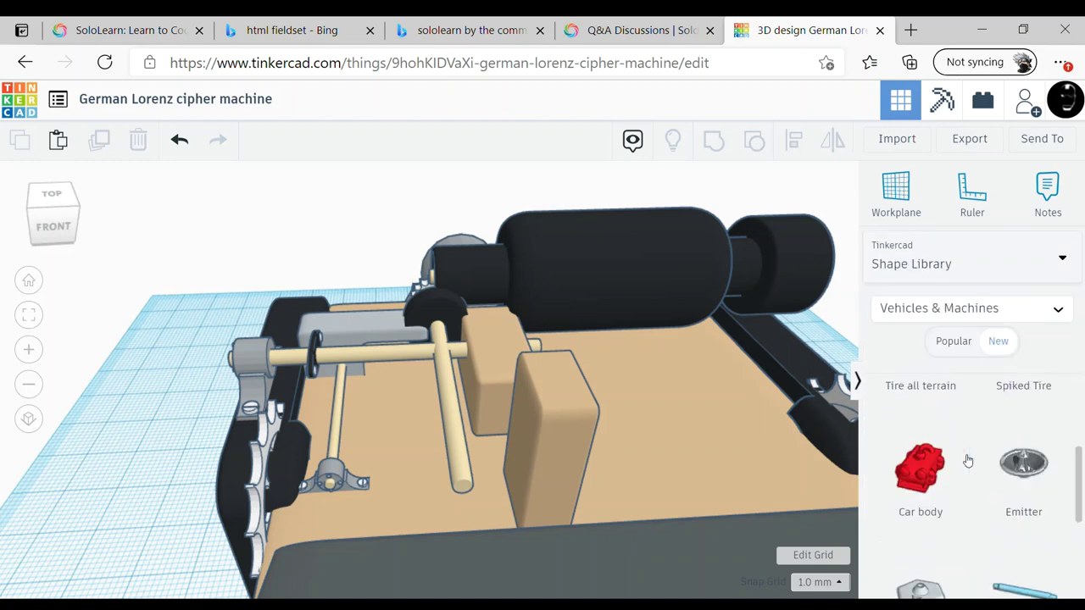
Step through the library categories to Materials for Making and Everyday Objects
key("Down")
key("Down")
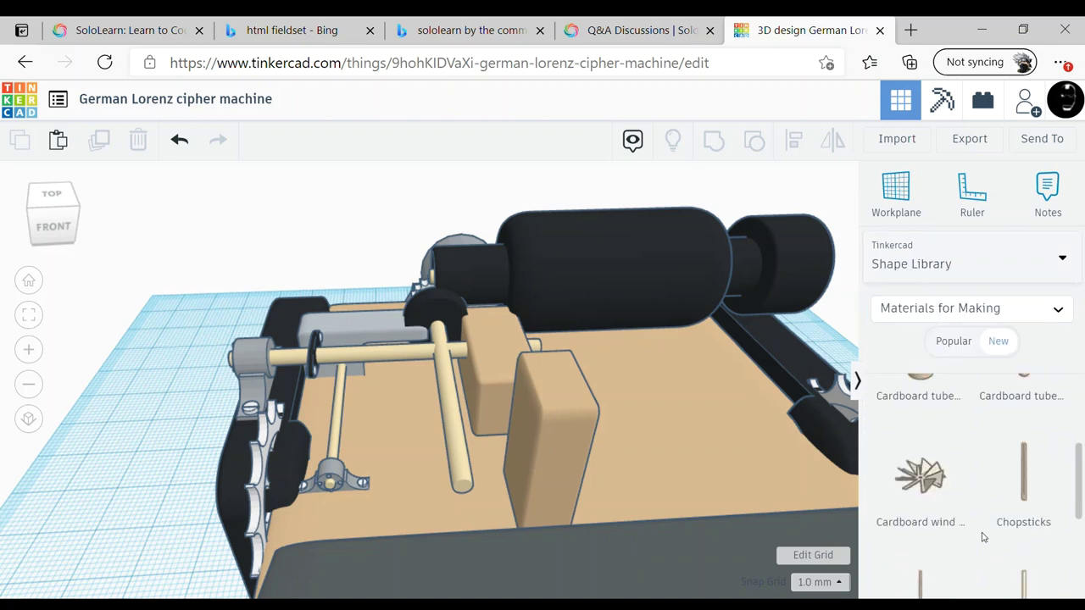
key("Down")
key("Down")
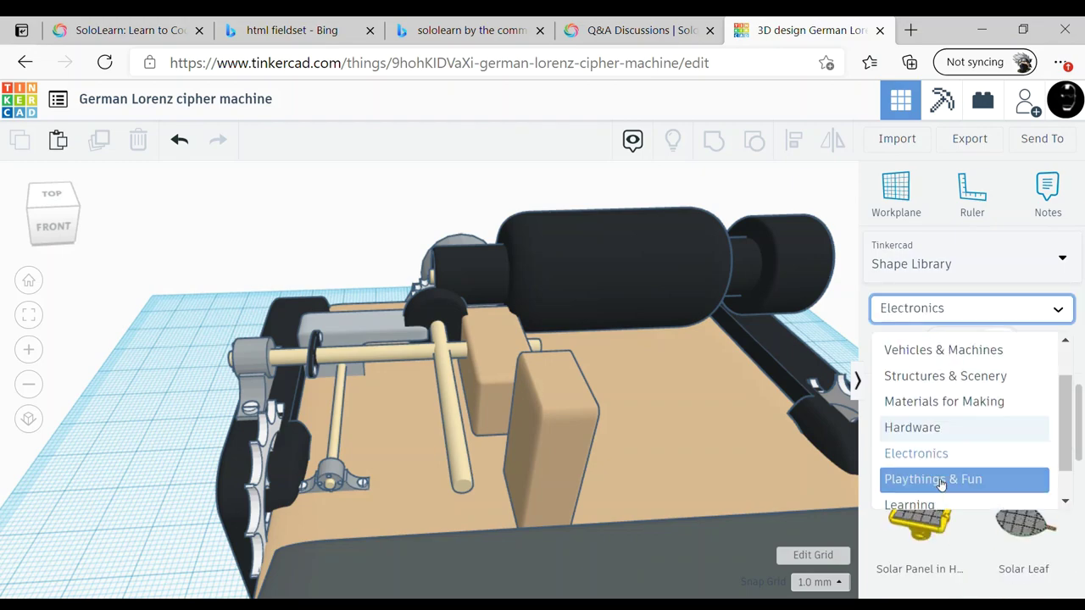
scroll(939, 484, "down", 1)
left_click(940, 484)
left_click(933, 308)
left_click(911, 264)
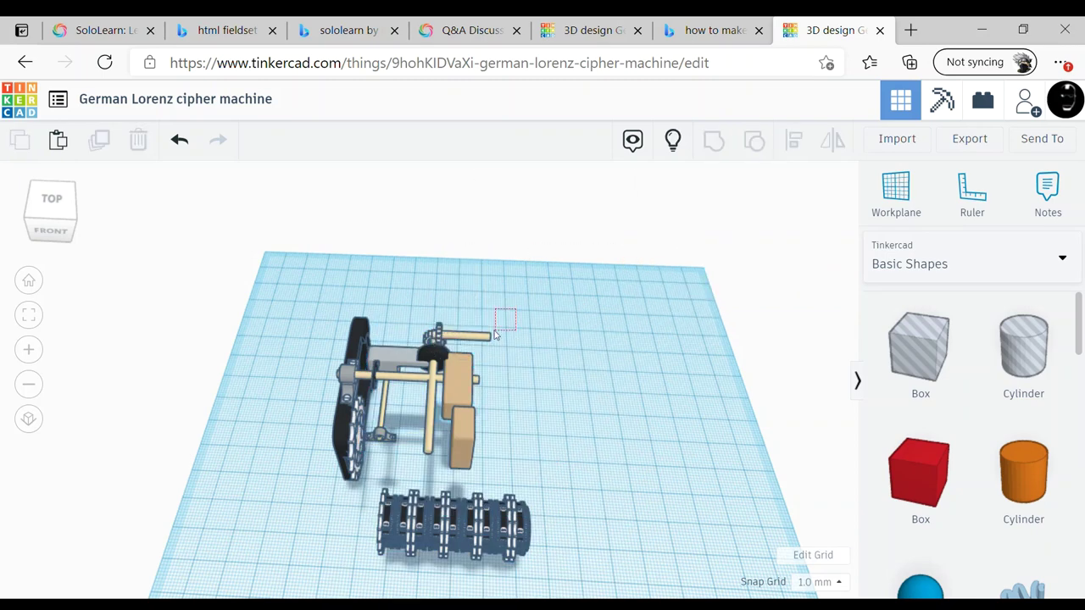
Delete the top rod, roller assembly and left wheel, and select the remaining linkage
left_click(478, 336)
key("Delete")
left_click(454, 525)
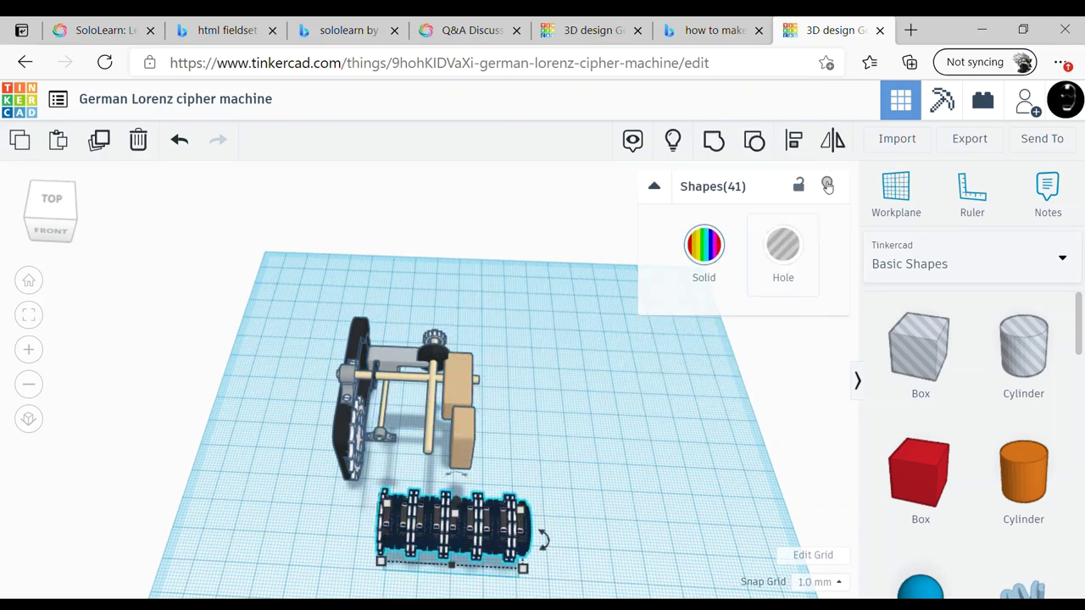
key("Delete")
left_click(351, 424)
key("Delete")
key("ctrl+a")
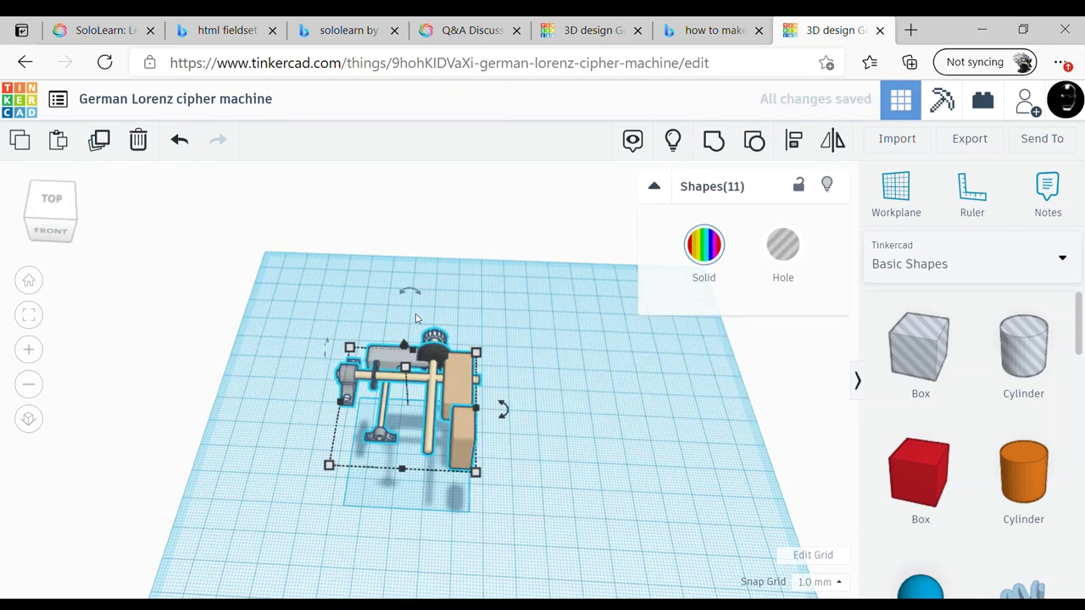
Place a mirrored copy of the lever linkage on the machine's right side
left_click_drag(415, 318, 475, 509, "alt")
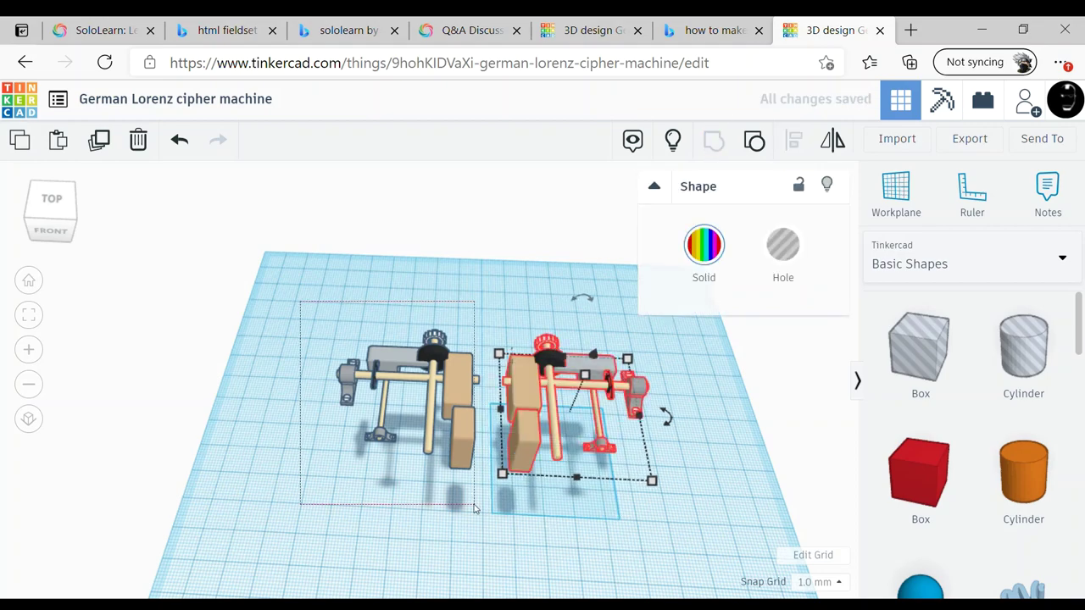
key("ctrl+z")
key("ctrl+z")
key("ctrl+z")
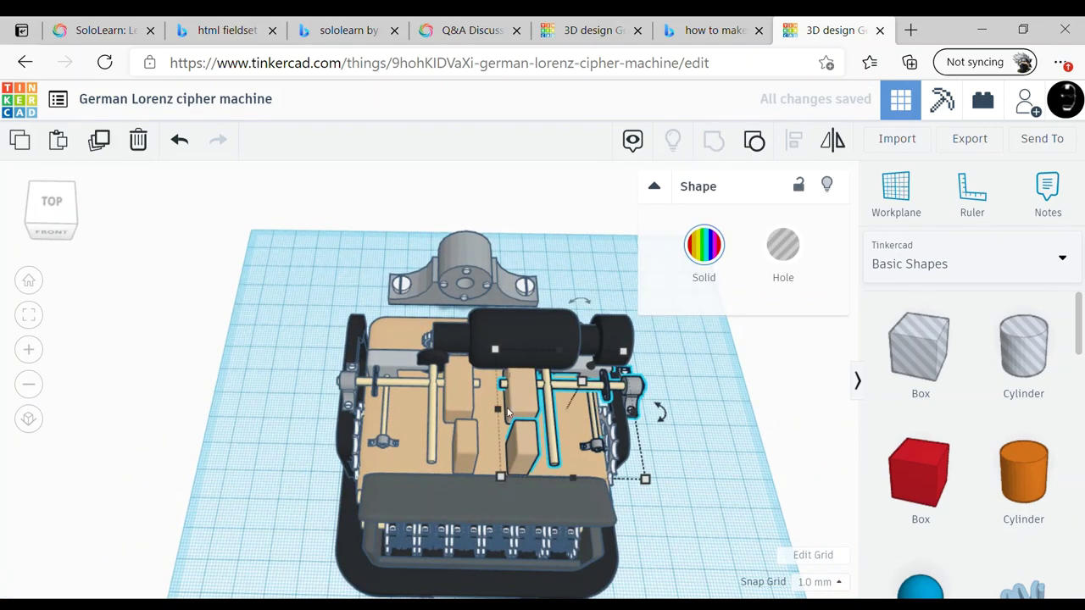
mouse_move(509, 412)
left_mouse_down()
mouse_move(566, 585)
mouse_move(498, 464)
left_mouse_up()
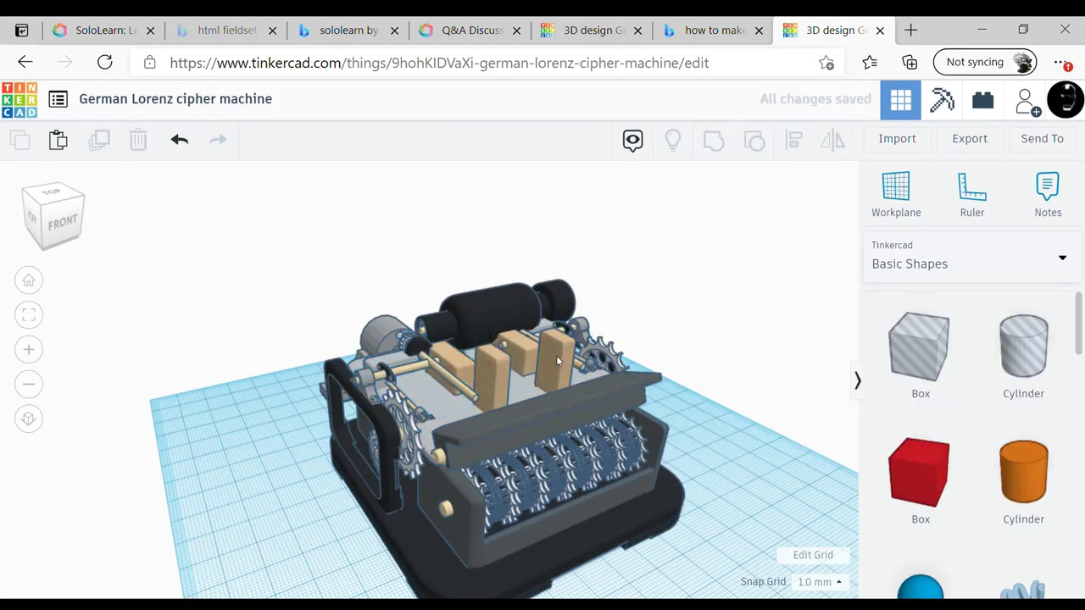
left_click(491, 379)
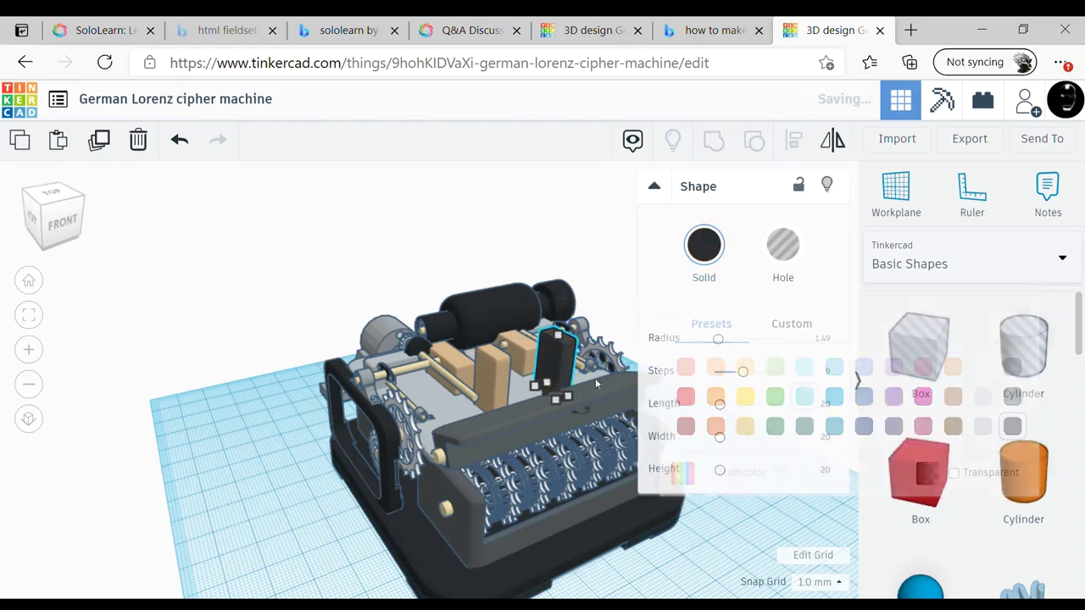
mouse_move(661, 280)
right_mouse_down()
mouse_move(540, 465)
mouse_move(703, 460)
right_mouse_up()
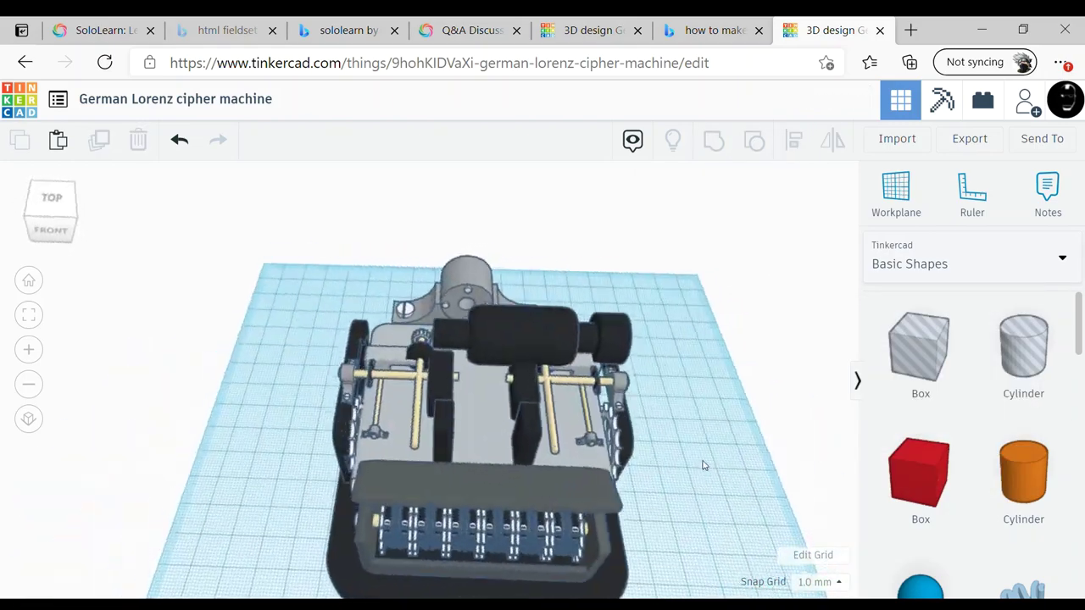
left_click(467, 299)
Move the grey mount onto the grid, flip a copy 180° and raise it 19 mm
left_click_drag(461, 283, 771, 462)
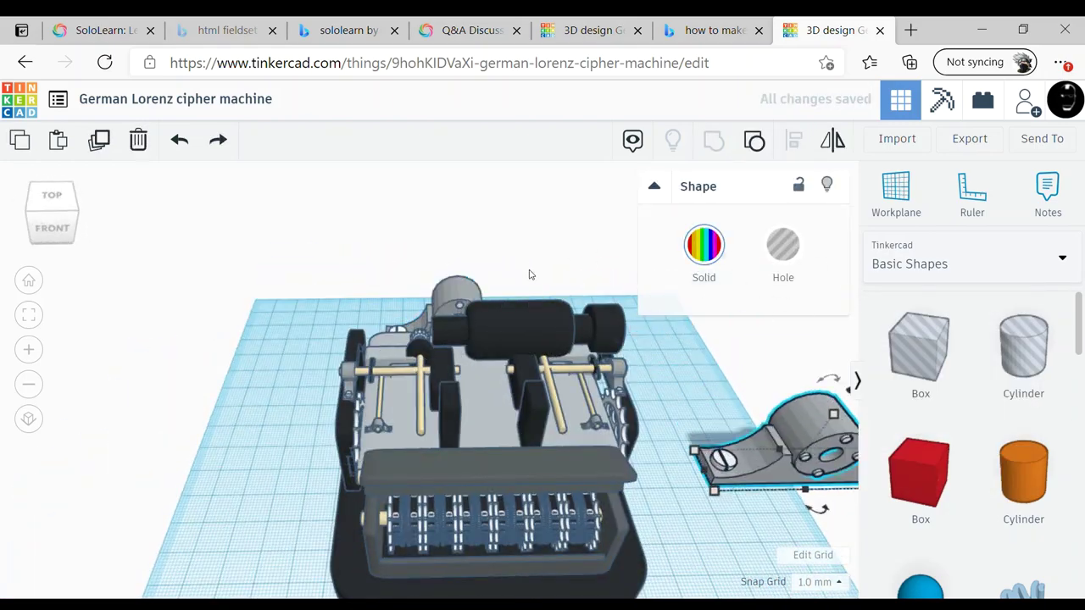
key("f")
left_click_drag(441, 294, 518, 437)
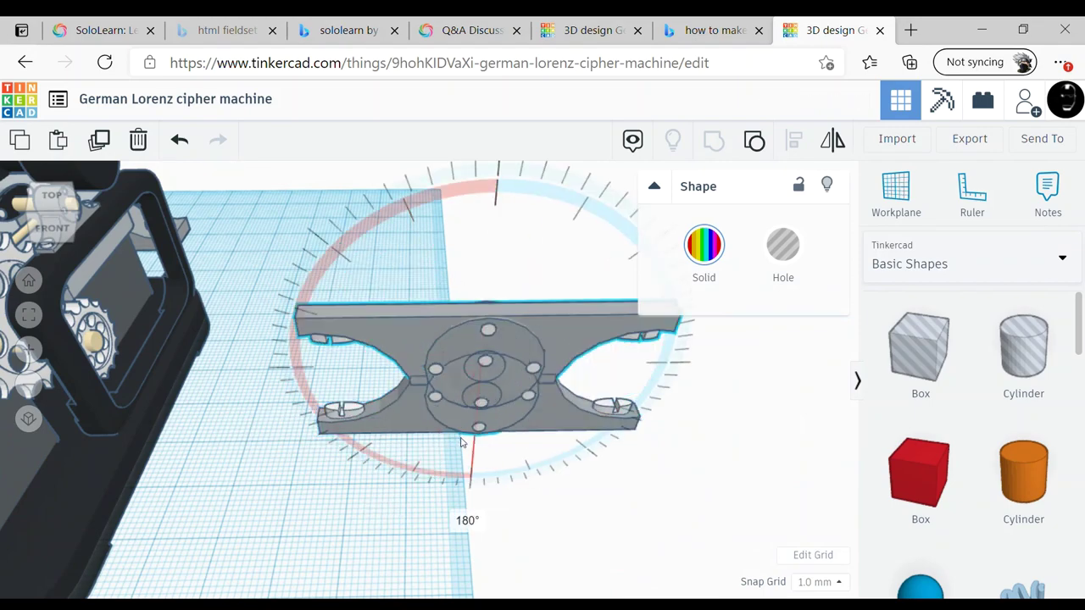
left_click(714, 140)
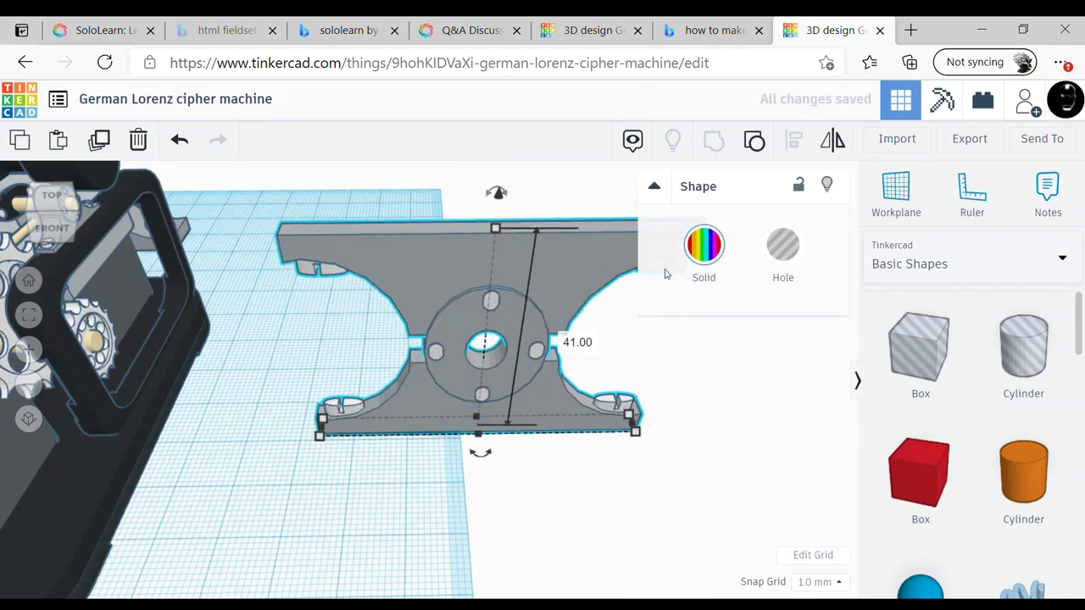
left_click(704, 244)
key("ctrl+z")
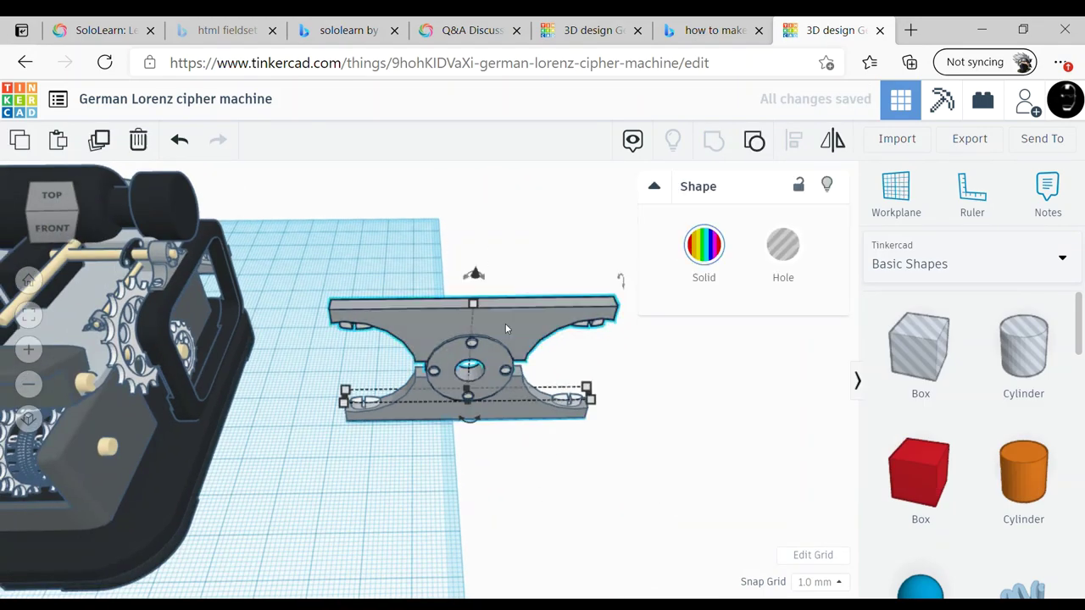
left_click_drag(505, 323, 480, 260)
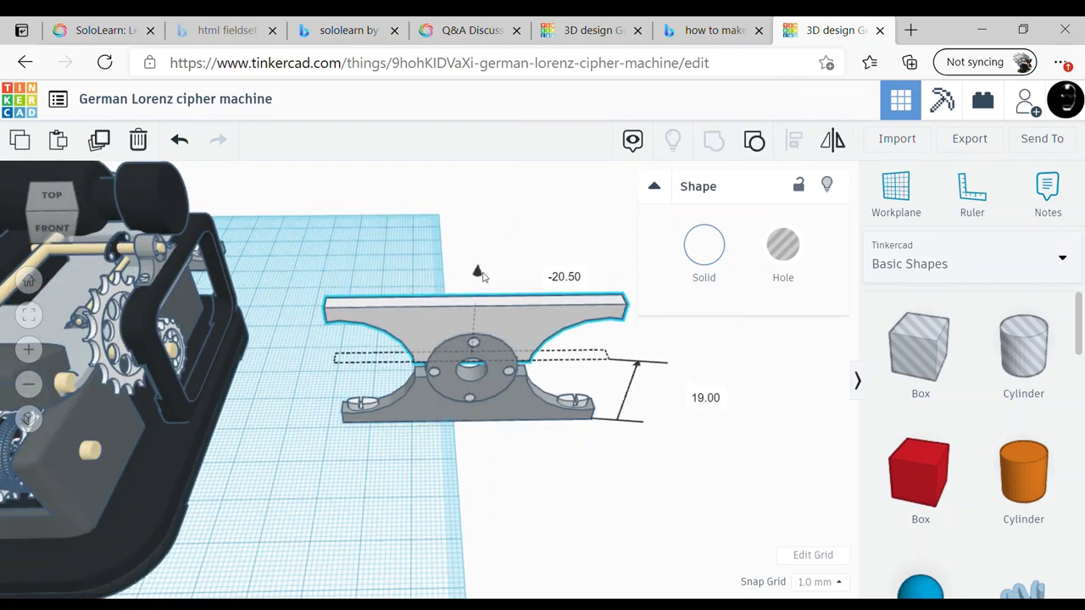
Move the bracket to the machine's front and rotate it 90 degrees upright
right_click_drag(549, 376, 379, 281)
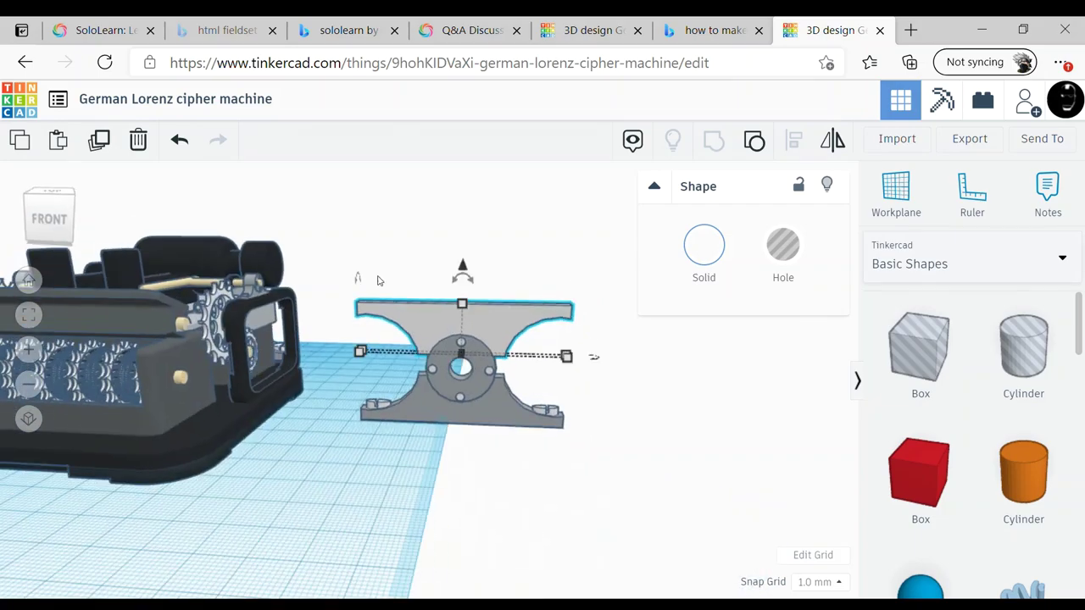
left_click(679, 369)
right_click_drag(679, 369, 395, 350)
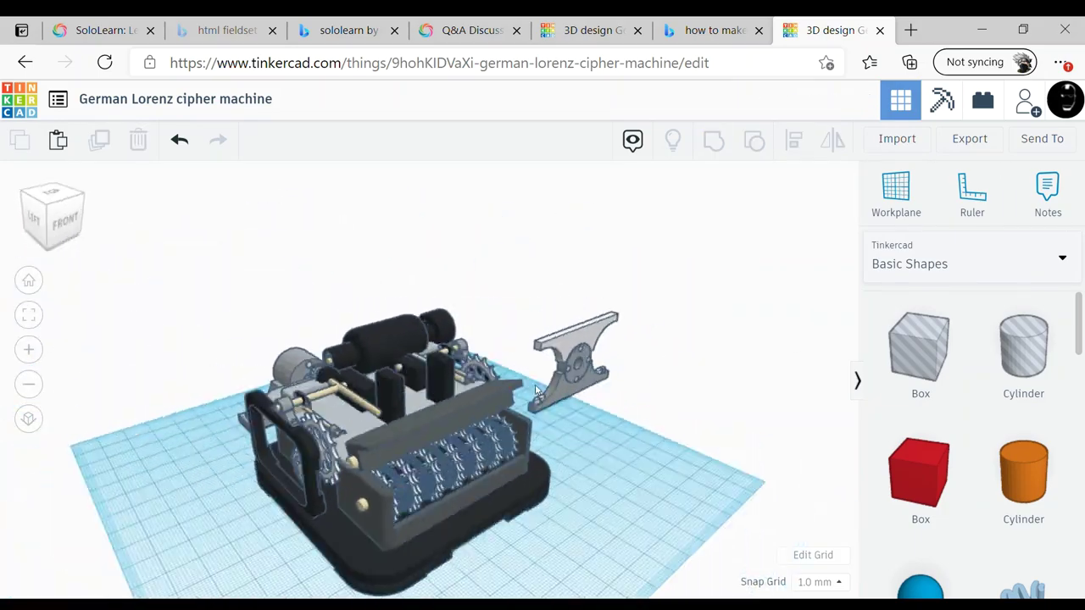
scroll(395, 350, "up", 3)
left_click(733, 460)
left_click_drag(732, 461, 509, 509)
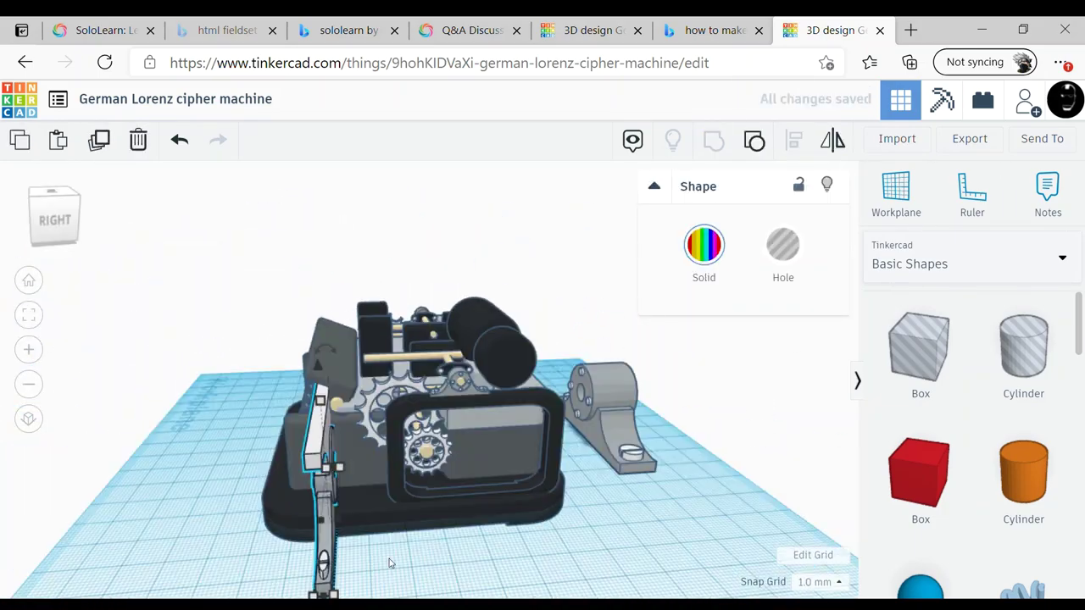
left_click_drag(389, 559, 415, 487)
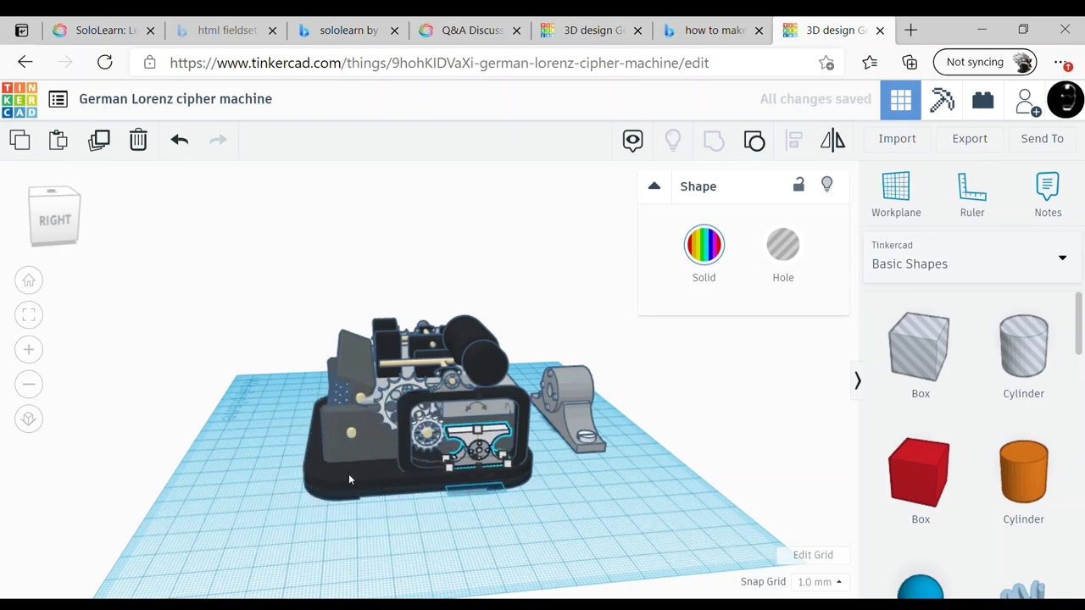
scroll(348, 480, "up", 5)
mouse_move(348, 480)
right_mouse_down()
mouse_move(423, 509)
mouse_move(460, 424)
right_mouse_up()
scroll(423, 508, "up", 5)
scroll(421, 508, "down", 10)
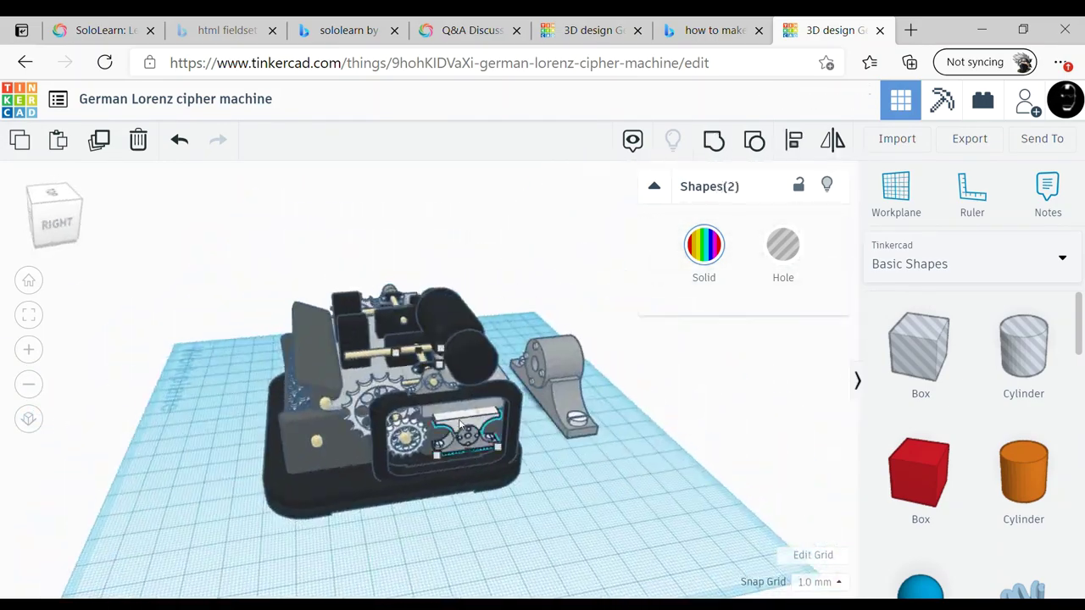
left_click(213, 506)
right_click_drag(212, 505, 488, 387)
scroll(488, 387, "up", 5)
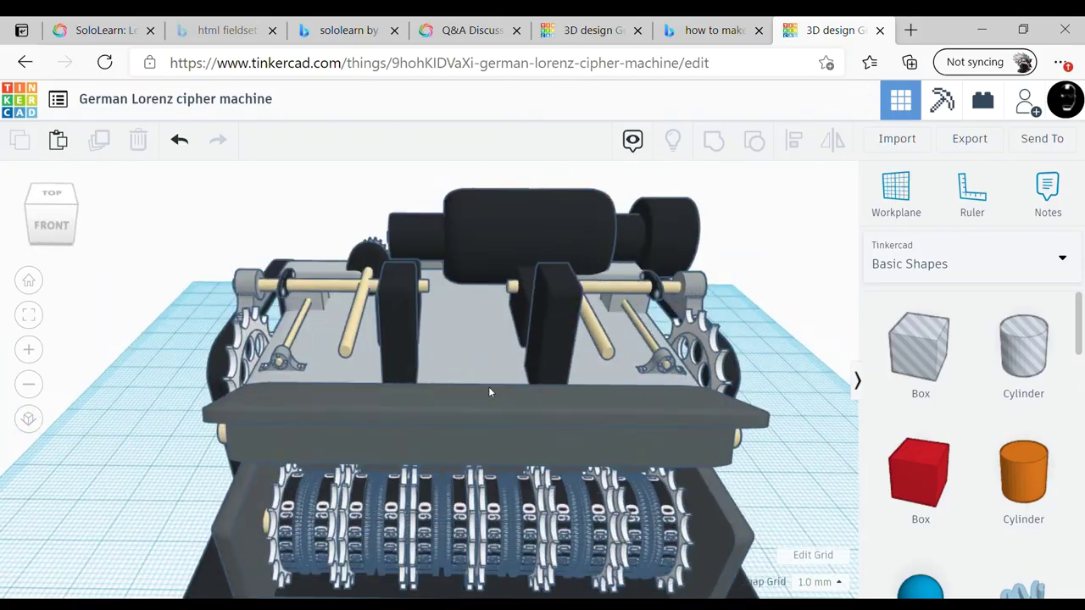